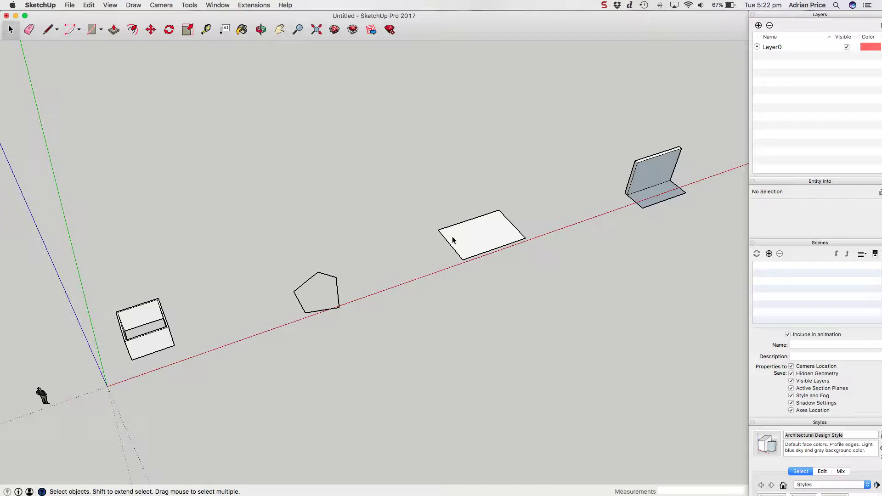
# Step: Look straight down at the box from the Top standard view
pyautogui.moveTo(346, 296); pyautogui.dragTo(205, 315, button='middle')
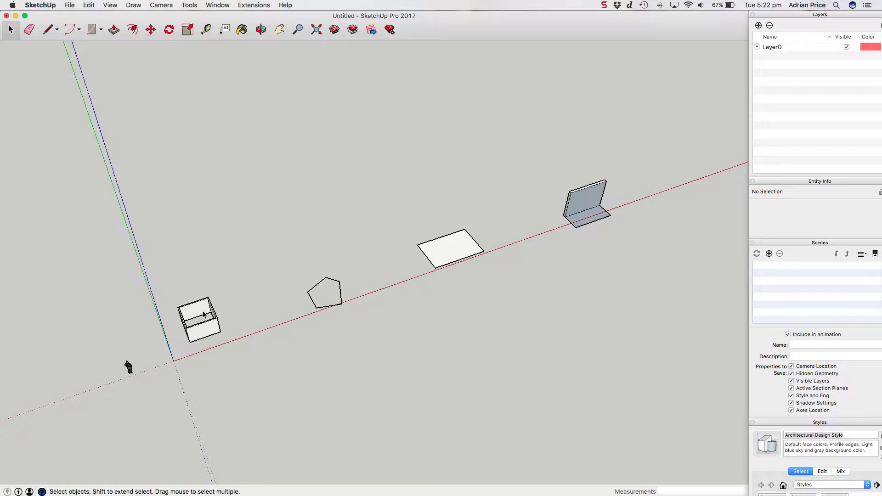
pyautogui.scroll(5, 182, 330)
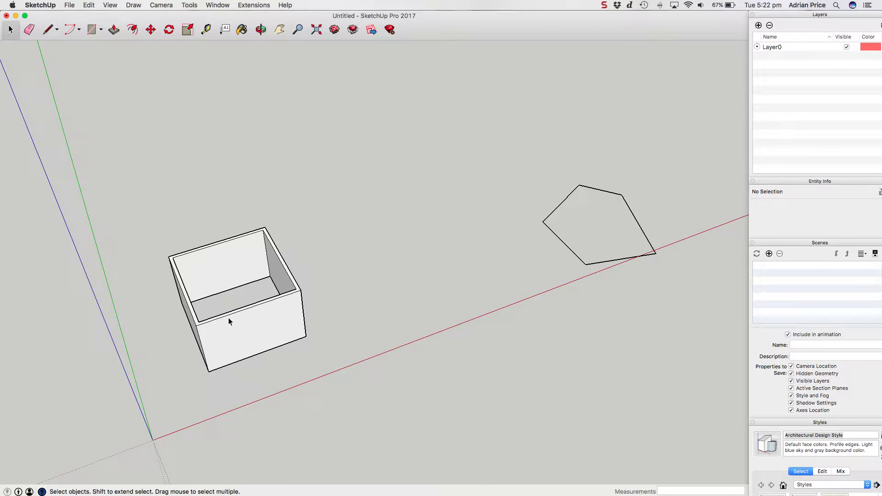
pyautogui.scroll(-2, 228, 318)
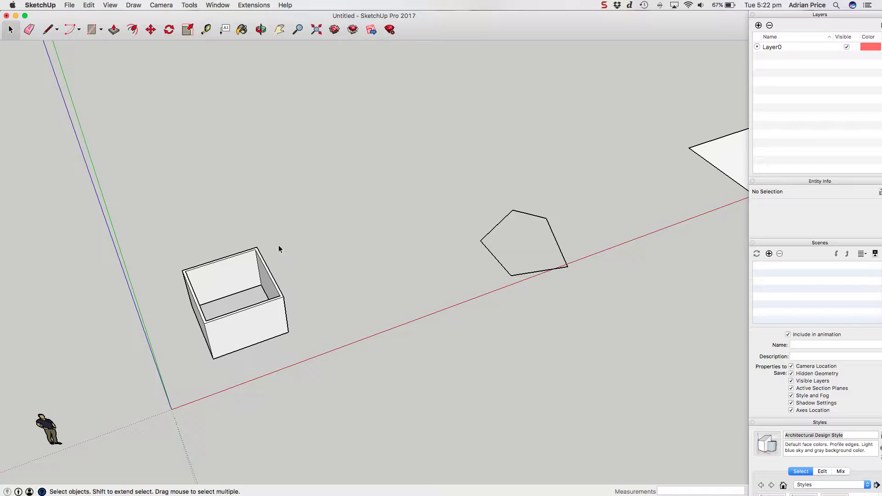
pyautogui.scroll(2, 225, 349)
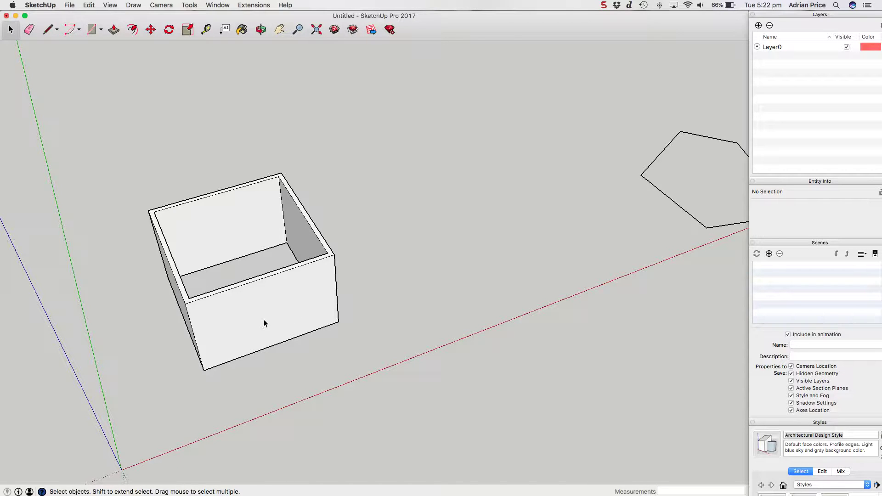
pyautogui.scroll(-1, 264, 319)
pyautogui.press('super+2')
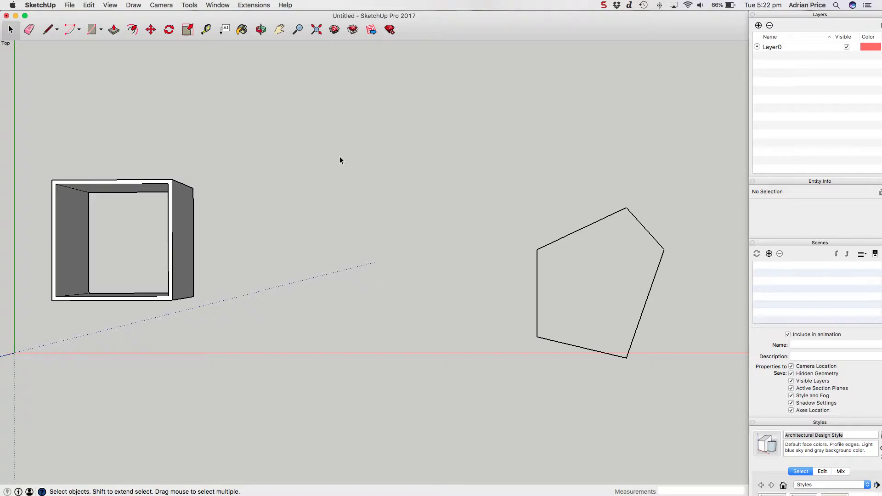
pyautogui.scroll(-2, 336, 158)
# Step: Switch the camera to Parallel Projection so the box reads as a flat square
pyautogui.click(111, 5)
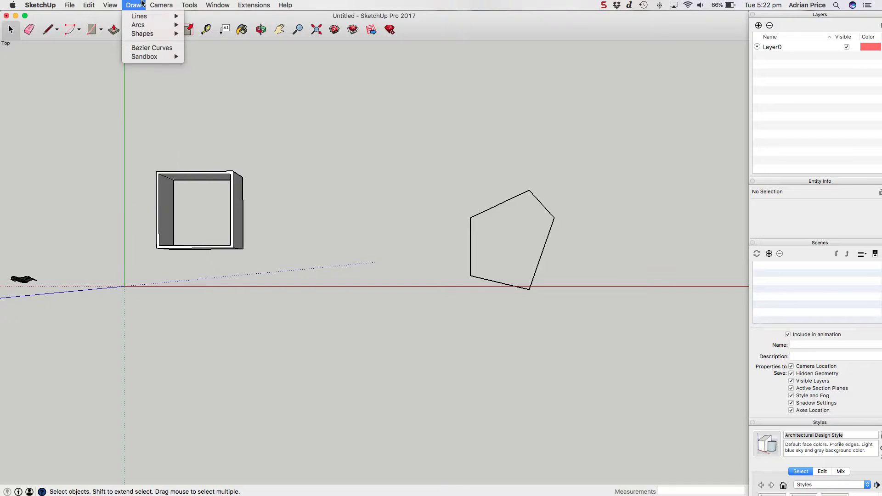
pyautogui.moveTo(175, 5)
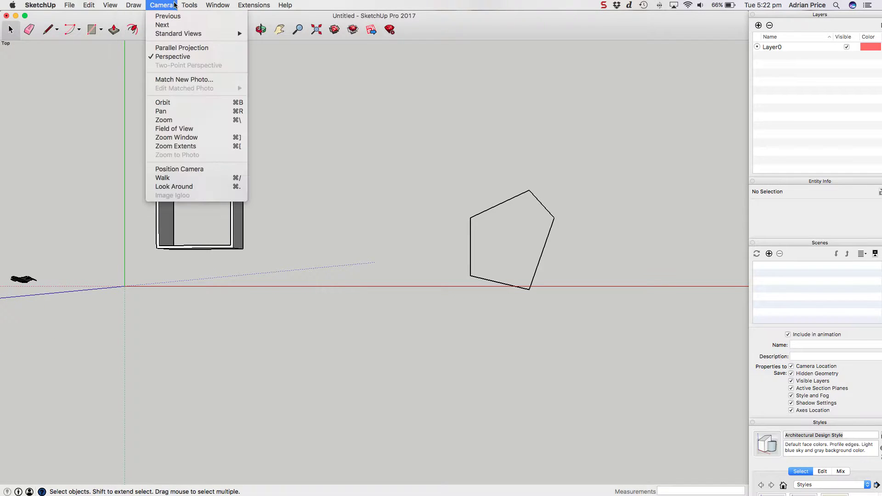
pyautogui.click(198, 48)
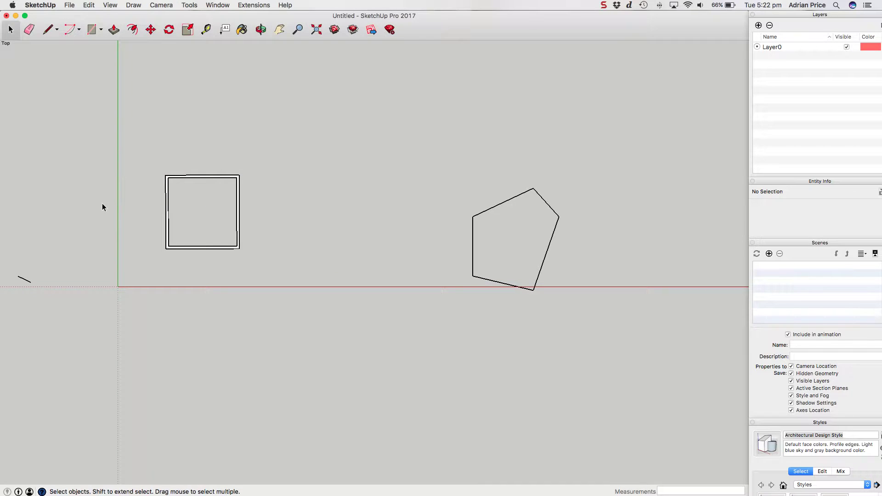
pyautogui.scroll(5, 101, 203)
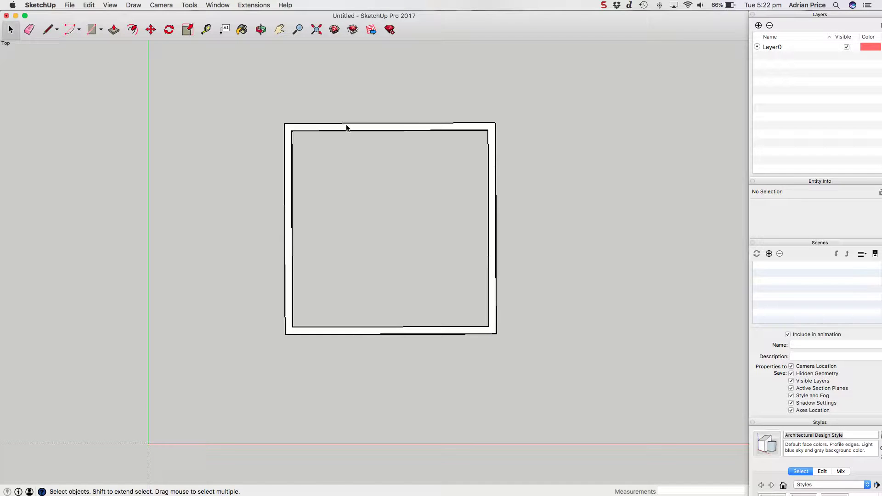
# Step: Zoom along the square's edges, then orbit into a 3D view of the box
pyautogui.scroll(10, 494, 220)
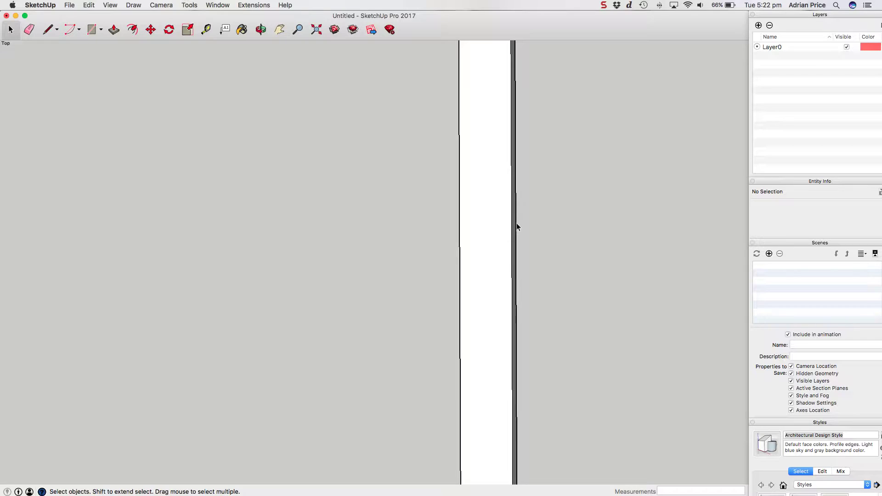
pyautogui.scroll(-10, 547, 146)
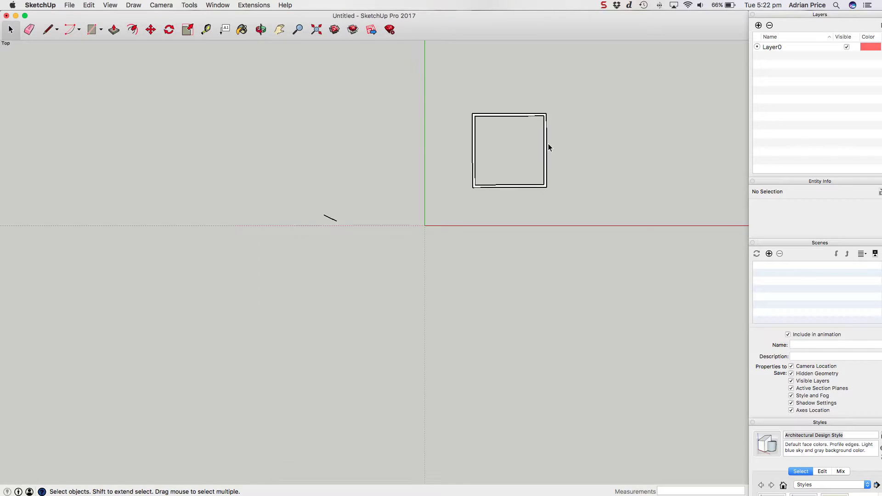
pyautogui.scroll(5, 548, 147)
pyautogui.press('o')
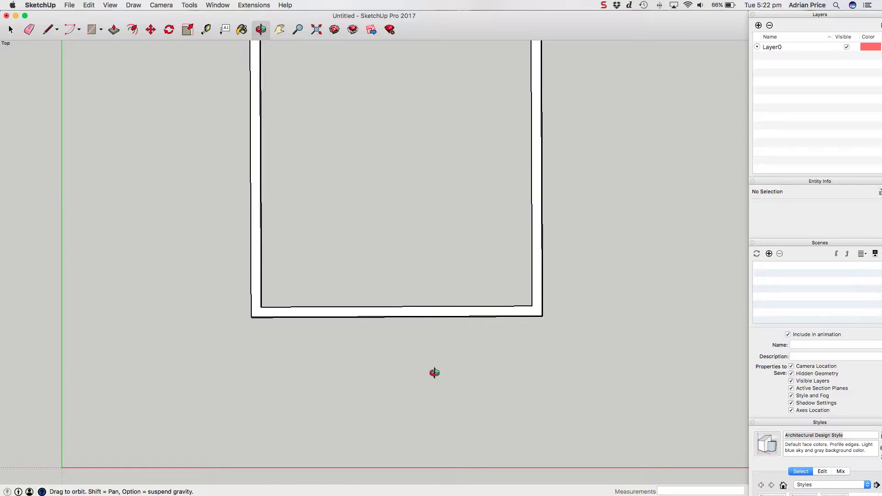
pyautogui.moveTo(433, 370); pyautogui.dragTo(273, 239)
# Step: Inspect the box's corners up close from the Front standard view
pyautogui.press('super+3')
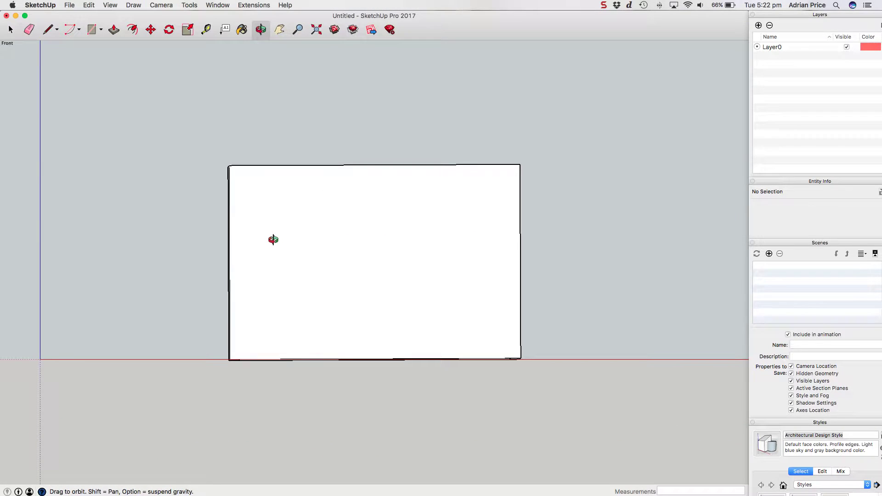
pyautogui.scroll(3, 232, 184)
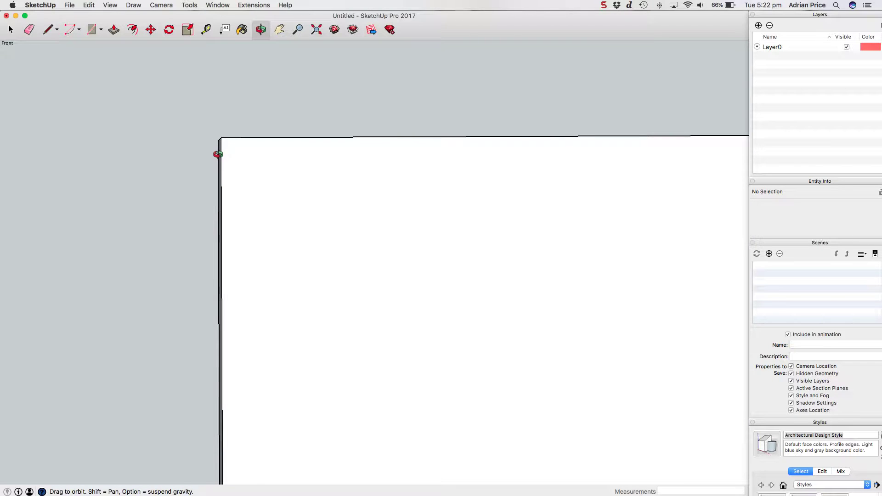
pyautogui.scroll(-5, 219, 152)
pyautogui.scroll(5, 394, 266)
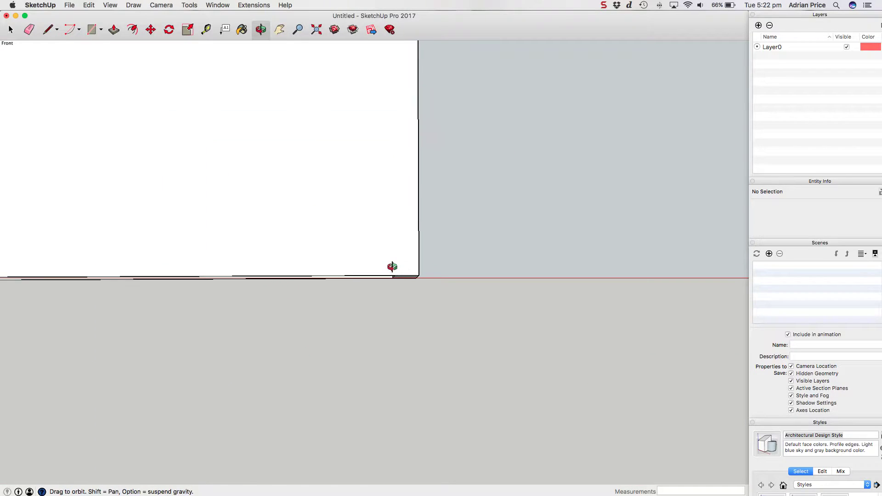
pyautogui.scroll(2, 401, 278)
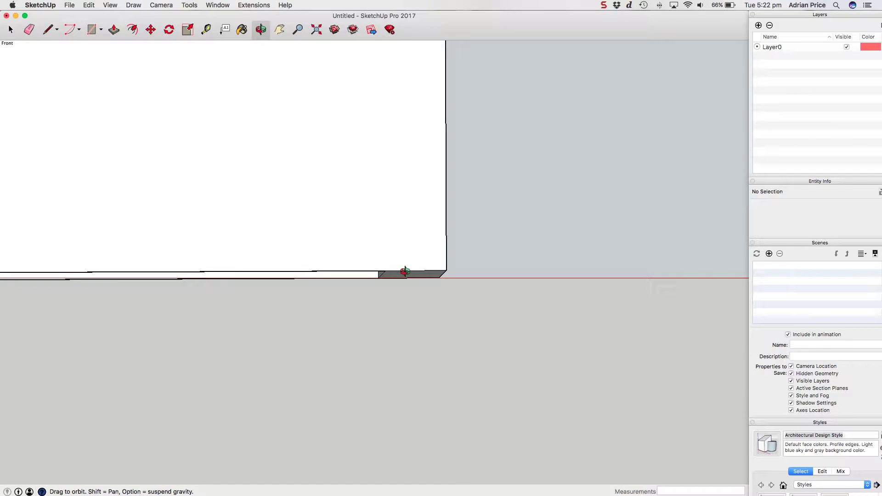
pyautogui.scroll(-5, 467, 294)
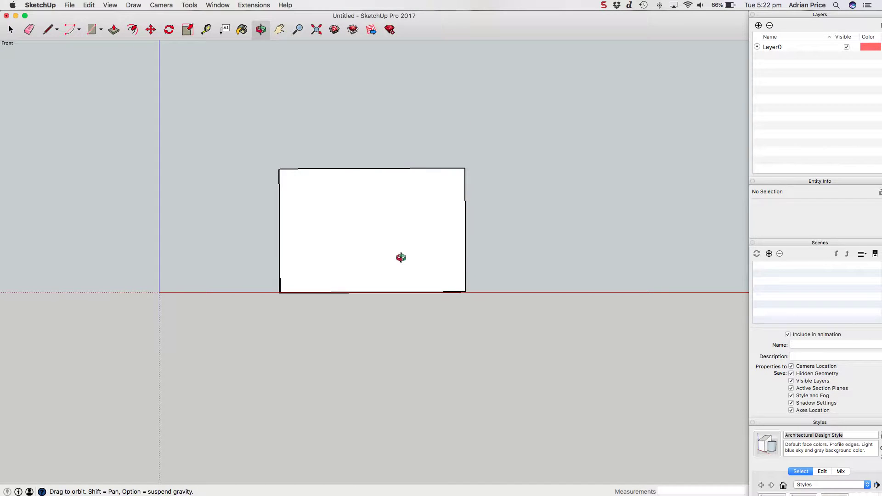
pyautogui.moveTo(362, 232); pyautogui.dragTo(439, 377)
pyautogui.scroll(-3, 339, 324)
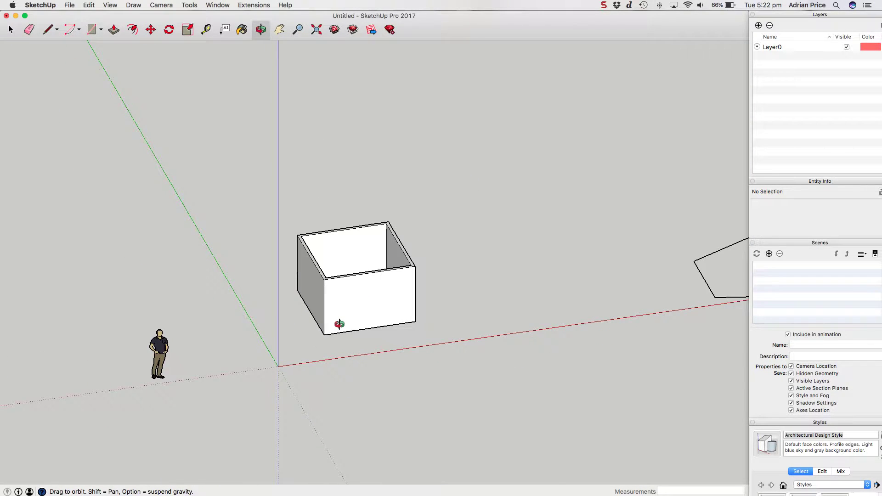
pyautogui.scroll(3, 339, 324)
pyautogui.press('space')
pyautogui.click(332, 311)
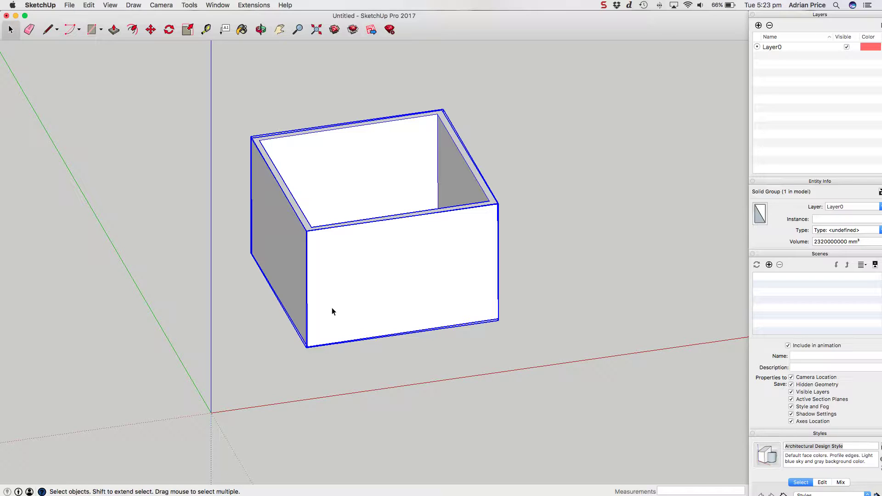
# Step: Reselect the box group, zoom into its bottom corners, then open it for editing
pyautogui.click(266, 385)
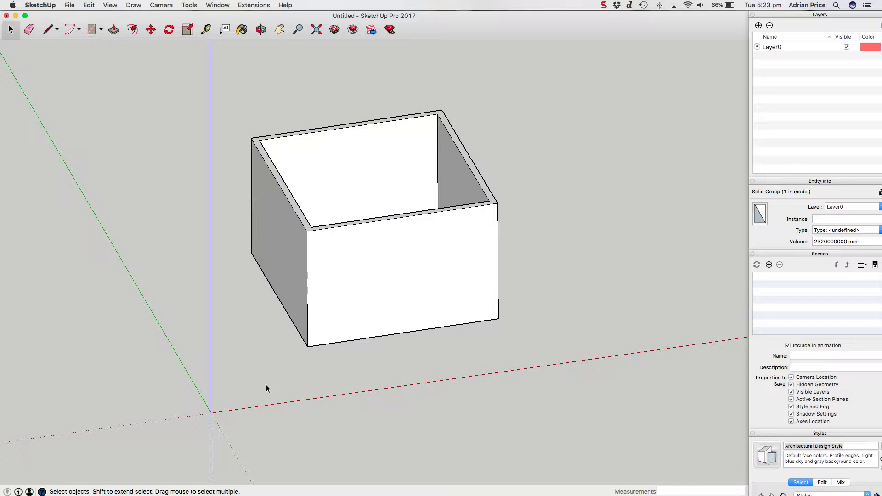
pyautogui.click(337, 292)
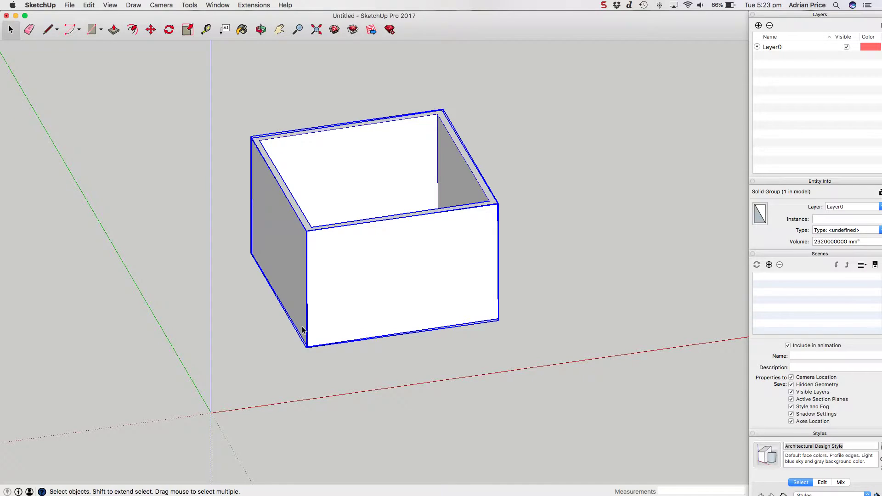
pyautogui.scroll(3, 305, 347)
pyautogui.scroll(3, 312, 374)
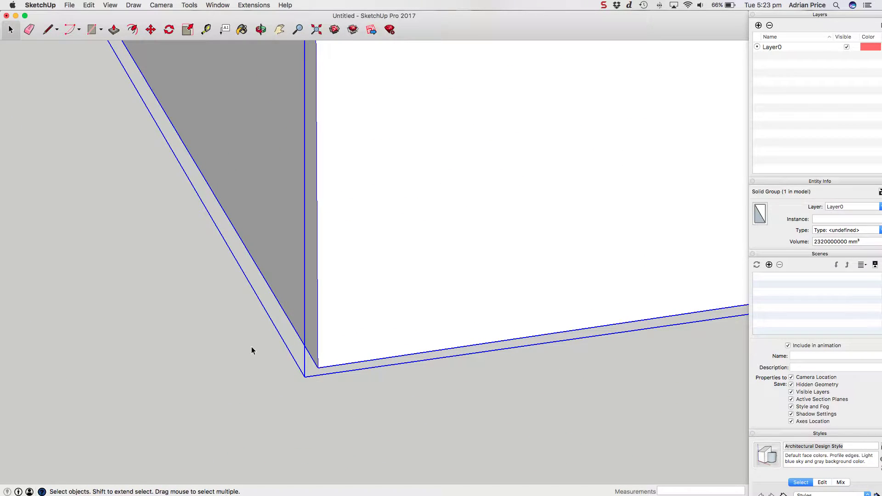
pyautogui.scroll(-5, 252, 349)
pyautogui.scroll(5, 492, 321)
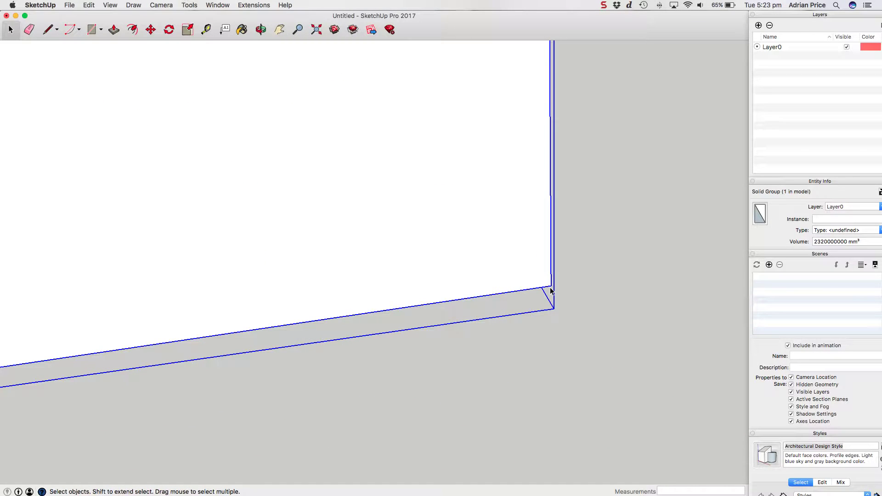
pyautogui.scroll(-5, 550, 291)
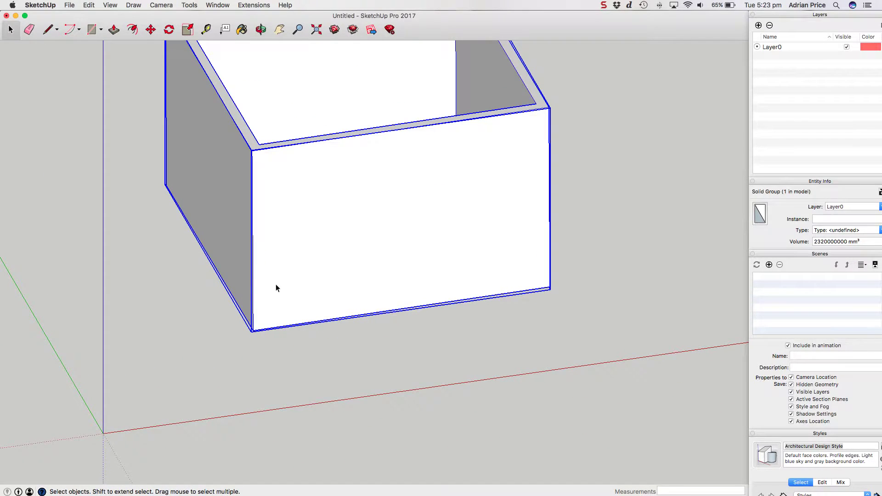
pyautogui.scroll(-5, 276, 283)
pyautogui.scroll(5, 280, 276)
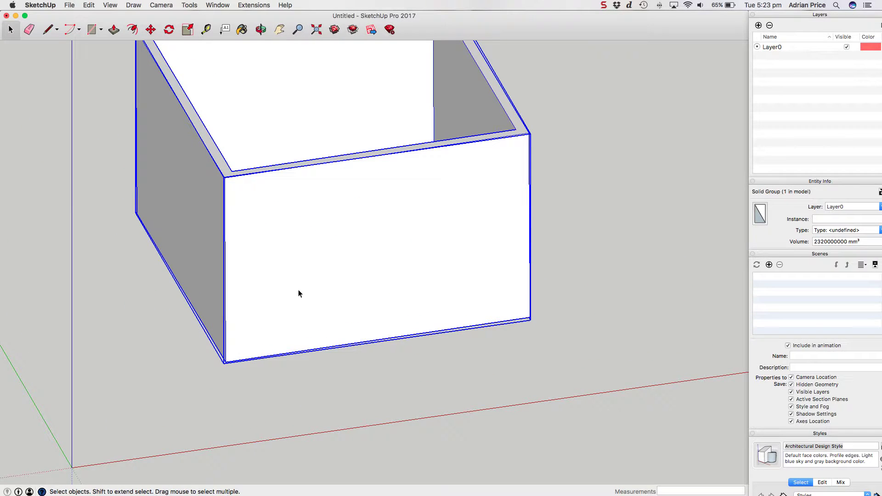
pyautogui.doubleClick(299, 291)
pyautogui.scroll(-5, 298, 291)
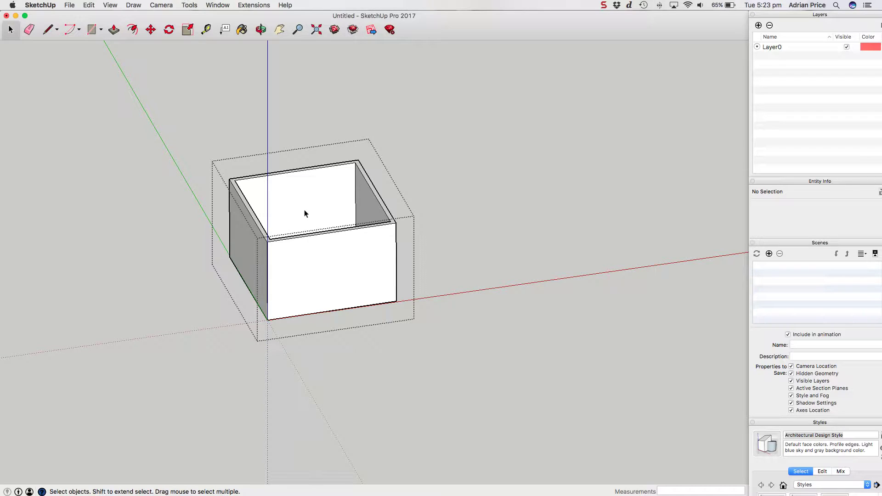
# Step: Select all the box's geometry and lock the Rotate protractor to the green-axis vertical plane
pyautogui.tripleClick(312, 273)
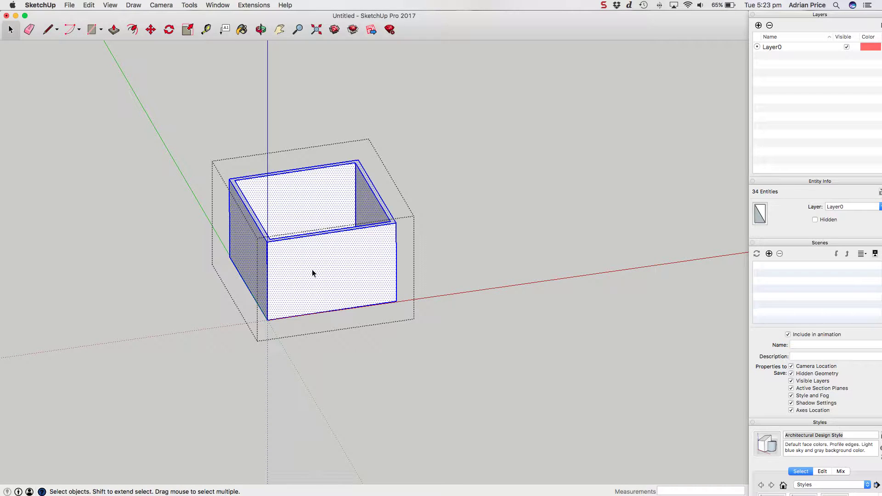
pyautogui.scroll(2, 370, 266)
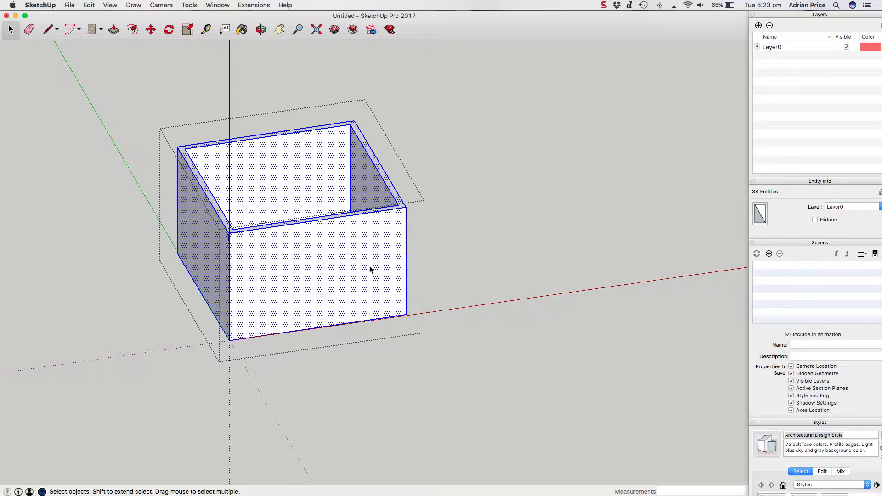
pyautogui.click(168, 29)
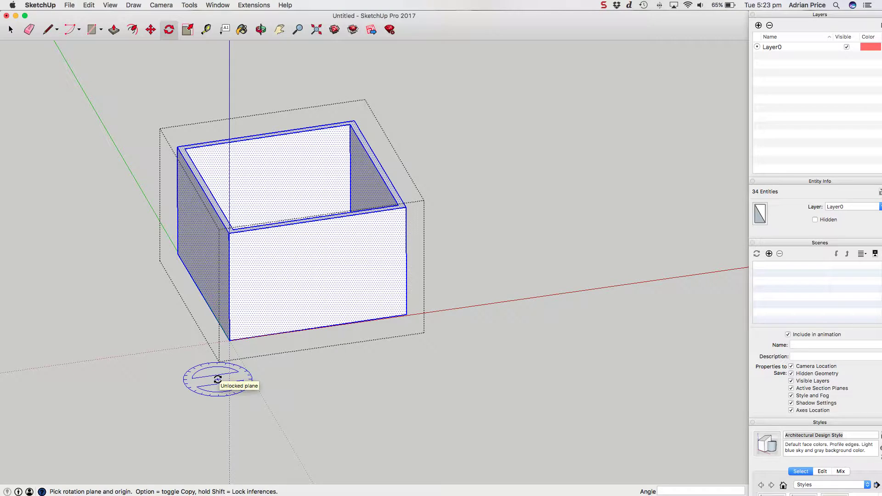
pyautogui.press('Right')
pyautogui.press('Up')
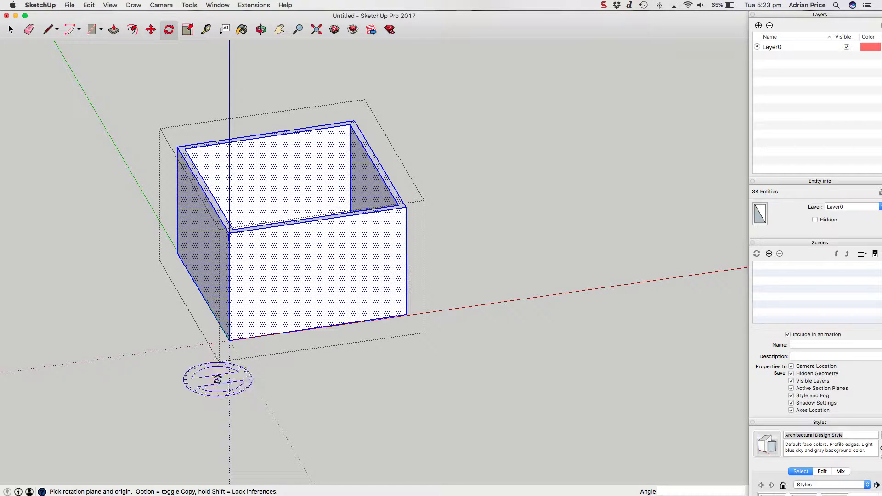
pyautogui.press('Left')
pyautogui.press('Up')
pyautogui.press('Left')
pyautogui.press('Right')
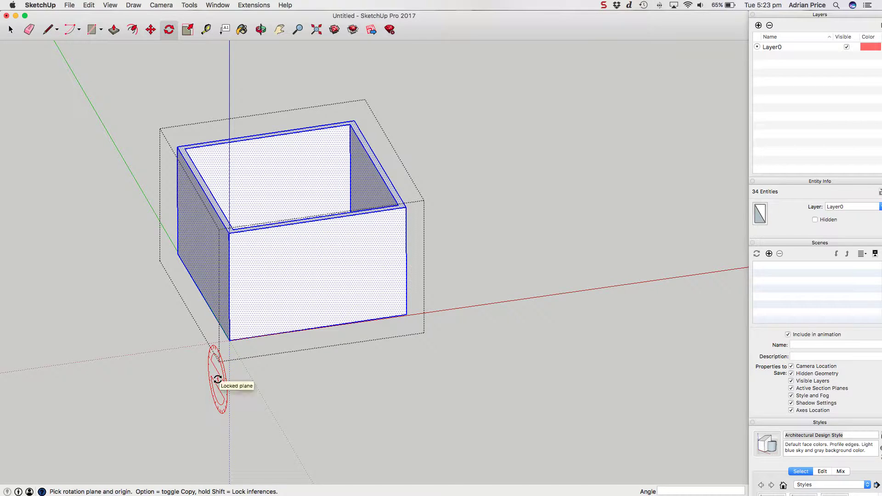
pyautogui.press('Up')
pyautogui.press('Right')
pyautogui.press('Left')
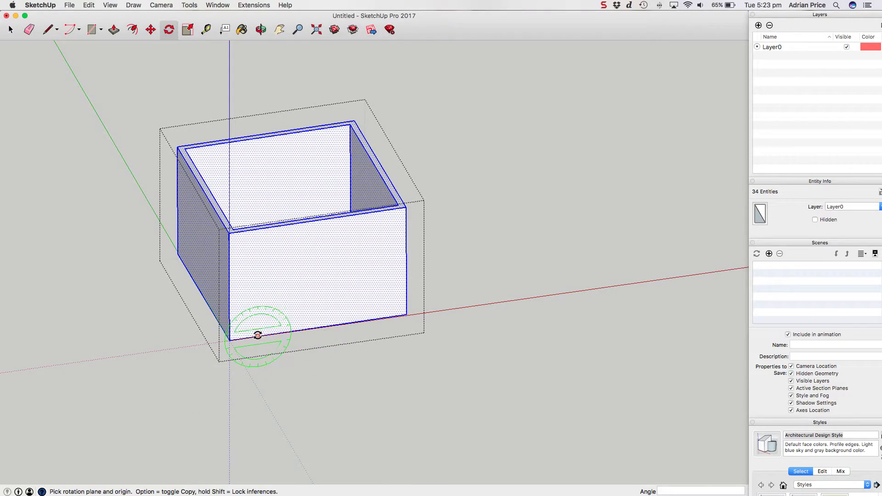
pyautogui.scroll(5, 256, 335)
pyautogui.scroll(-5, 159, 355)
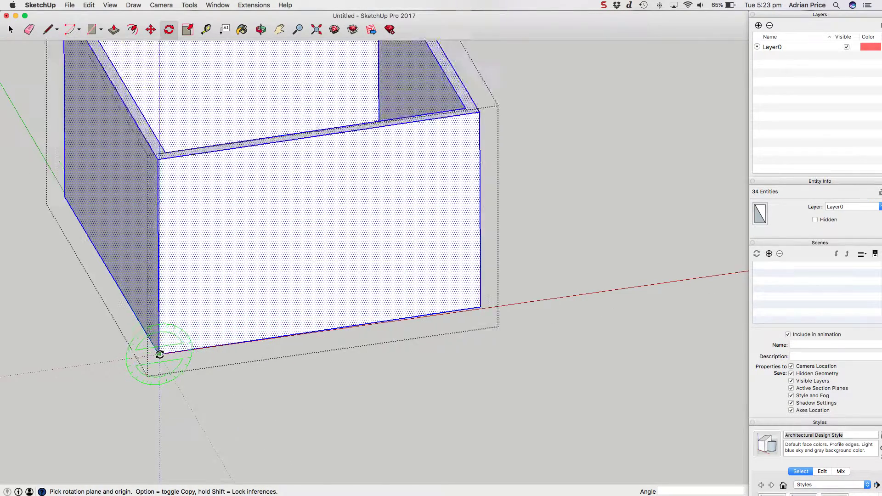
pyautogui.click(159, 354)
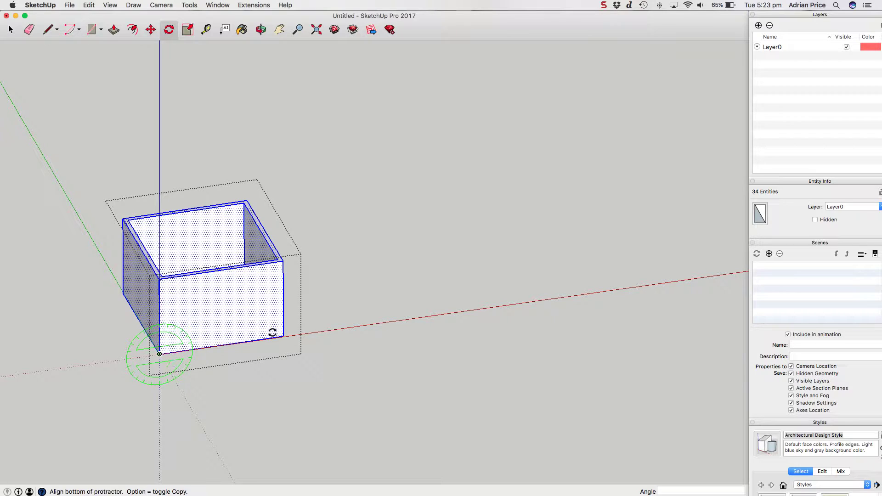
pyautogui.scroll(1, 283, 346)
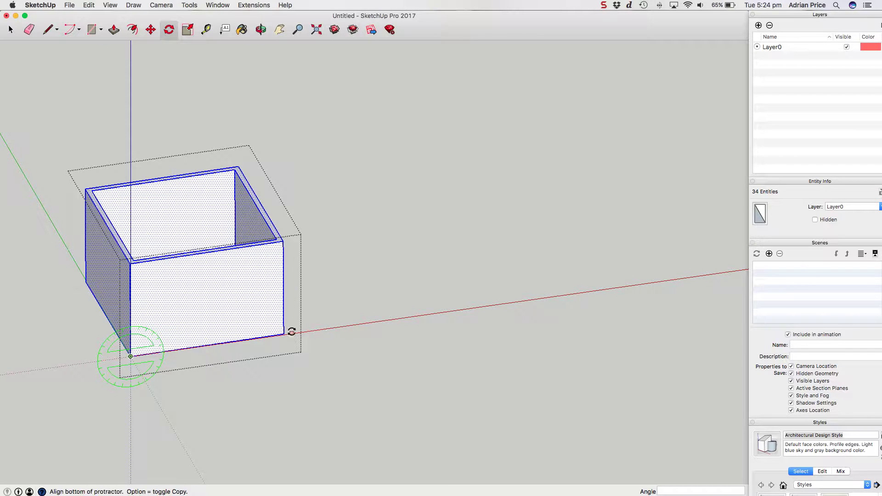
pyautogui.scroll(5, 291, 331)
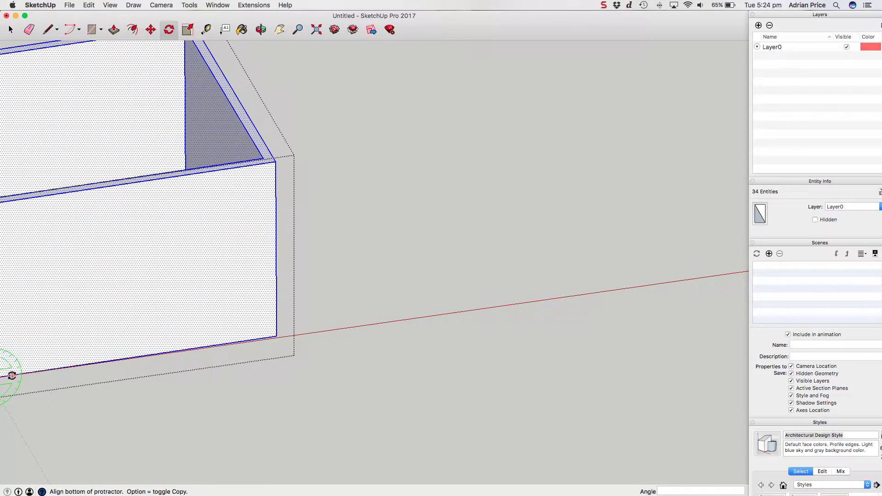
pyautogui.scroll(3, 285, 351)
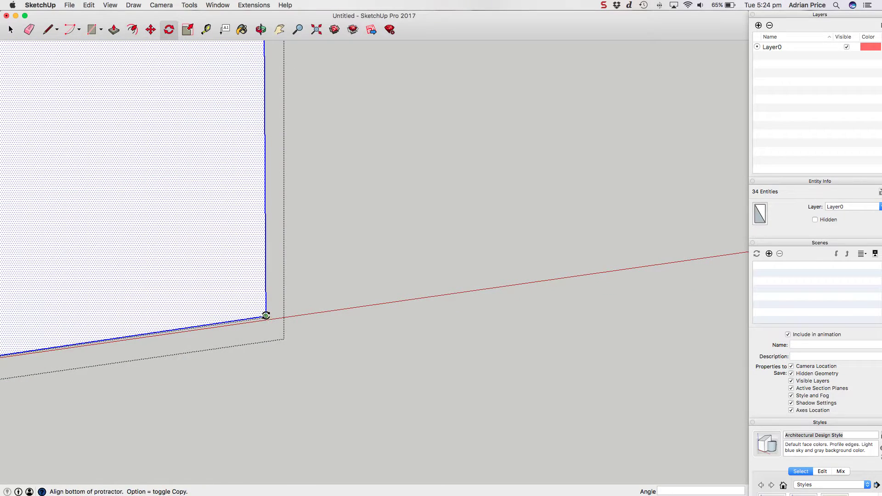
pyautogui.moveTo(266, 316); pyautogui.dragTo(308, 312)
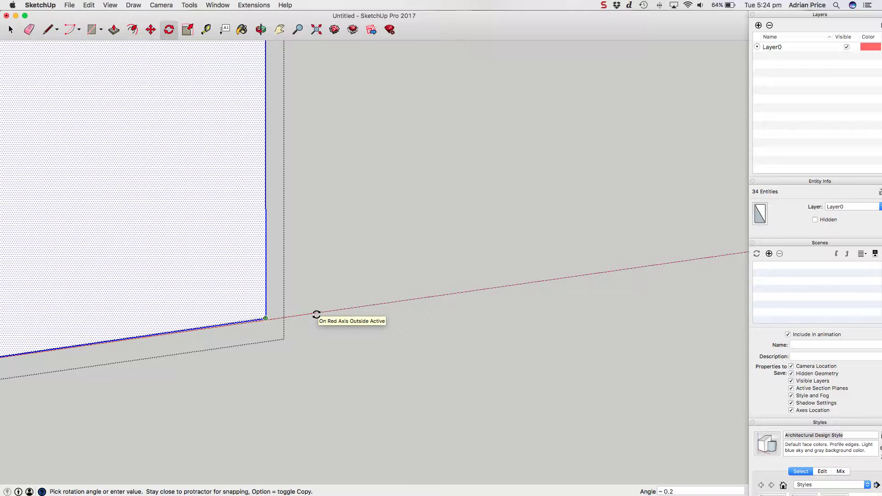
pyautogui.press('Escape')
pyautogui.scroll(-5, 476, 270)
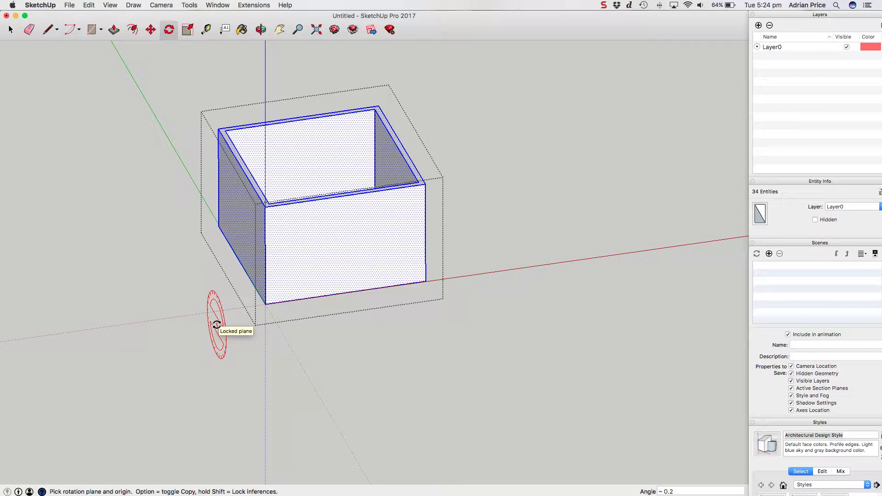
pyautogui.scroll(6, 219, 296)
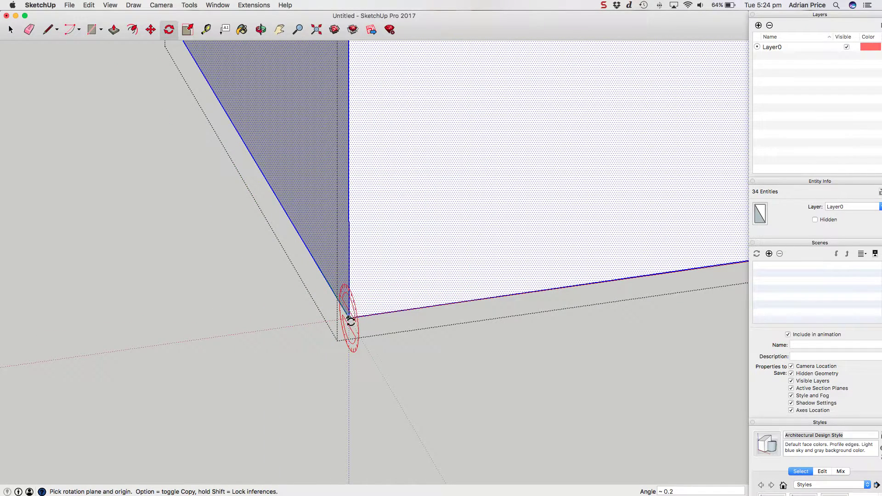
pyautogui.scroll(-5, 350, 315)
pyautogui.click(350, 315)
pyautogui.scroll(6, 294, 216)
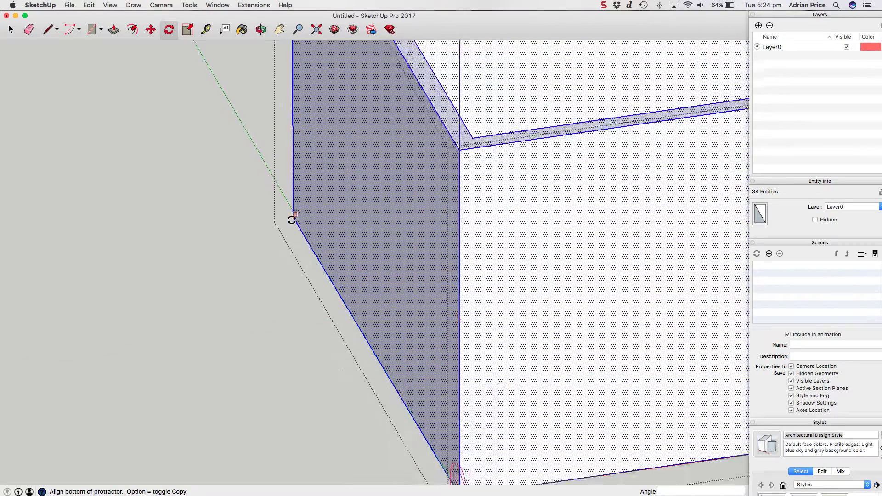
pyautogui.scroll(3, 295, 213)
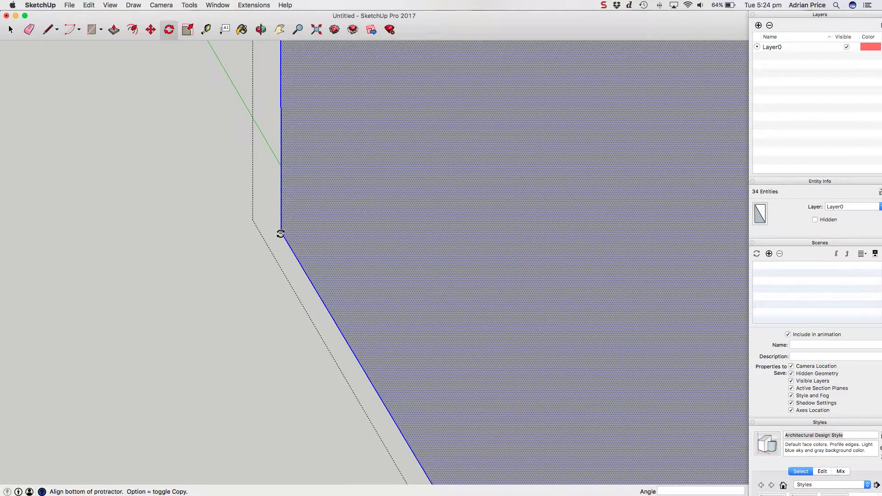
pyautogui.click(281, 234)
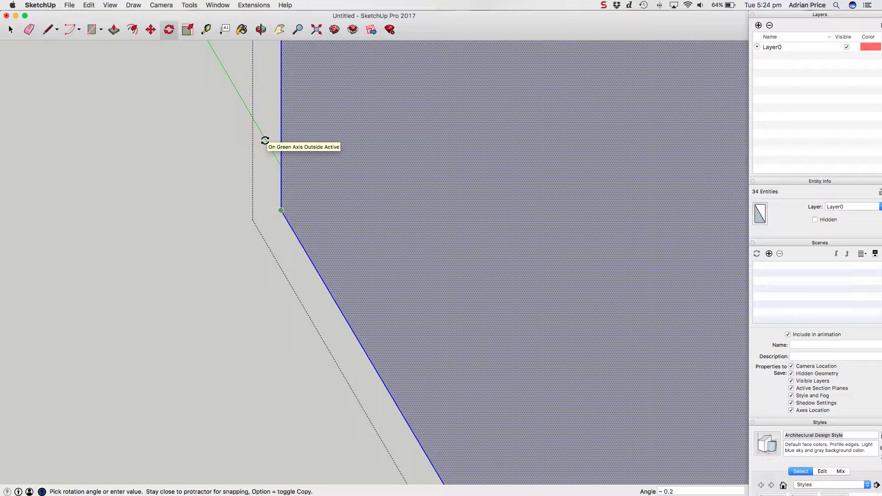
pyautogui.press('Escape')
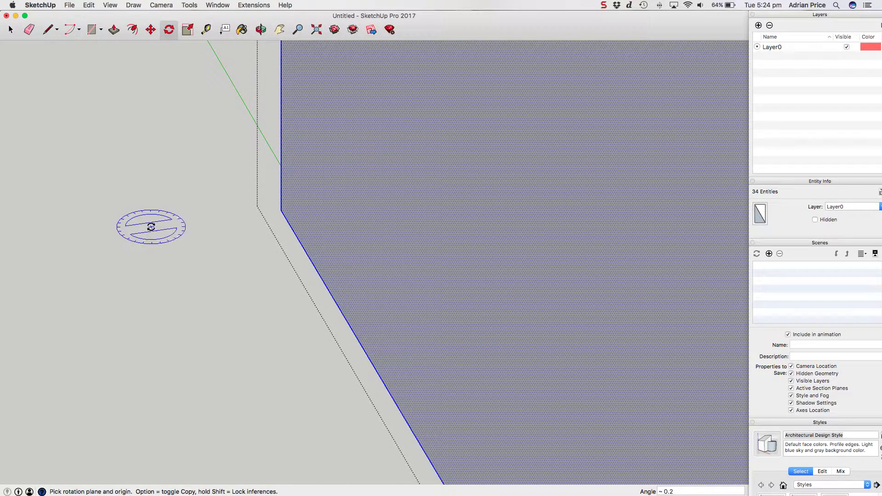
pyautogui.scroll(-5, 151, 226)
pyautogui.scroll(-5, 150, 227)
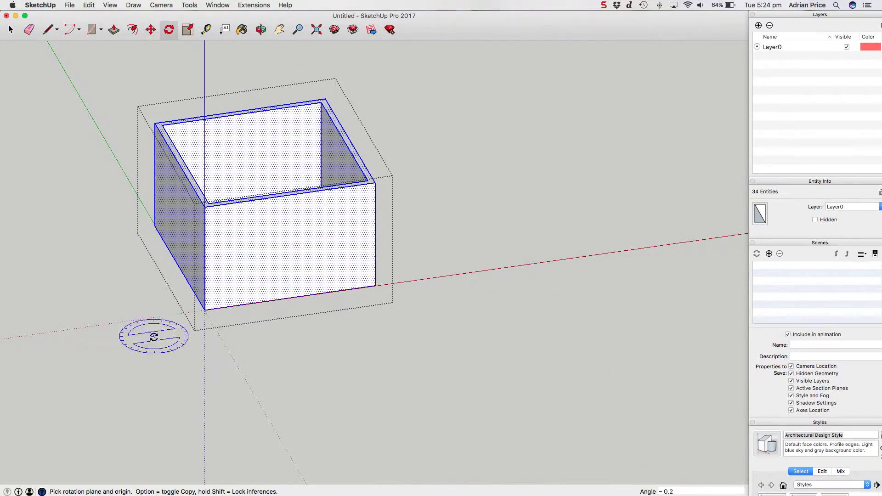
# Step: Pivot on the bottom corner and swing the far bottom corner onto the red axis
pyautogui.scroll(3, 180, 338)
pyautogui.scroll(2, 177, 336)
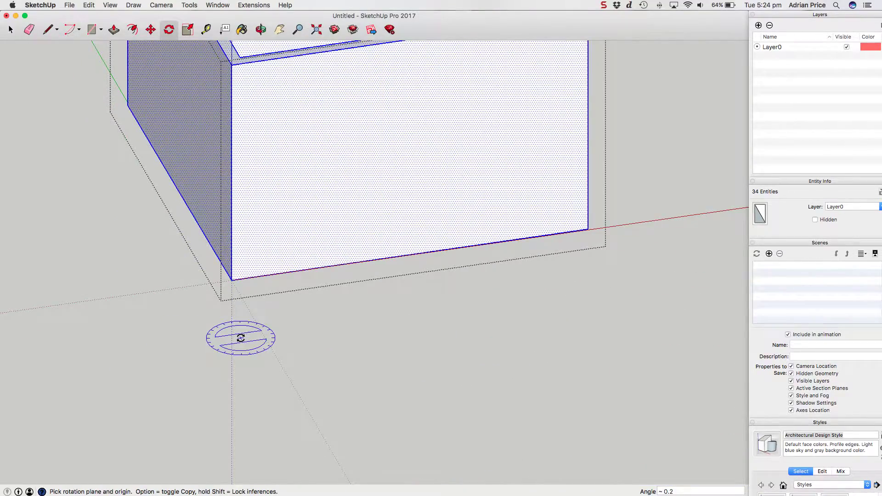
pyautogui.scroll(-1, 240, 338)
pyautogui.scroll(-3, 240, 338)
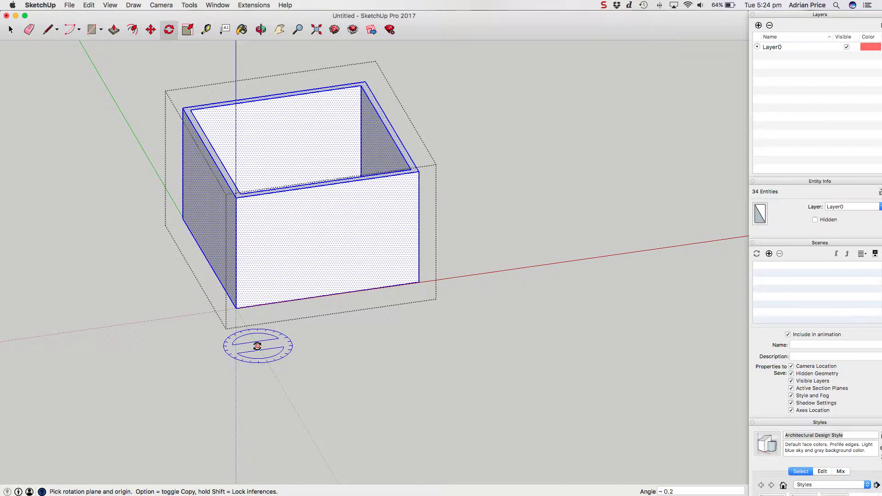
pyautogui.press('shift')
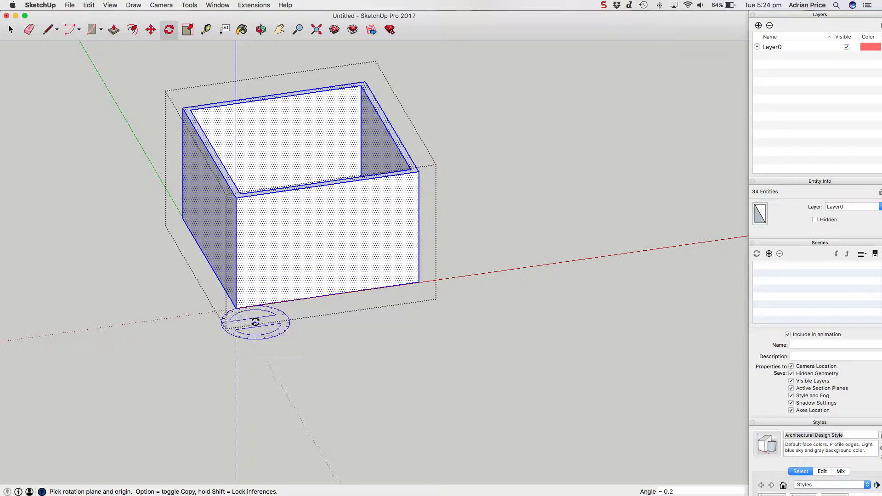
pyautogui.click(236, 308)
pyautogui.scroll(5, 424, 273)
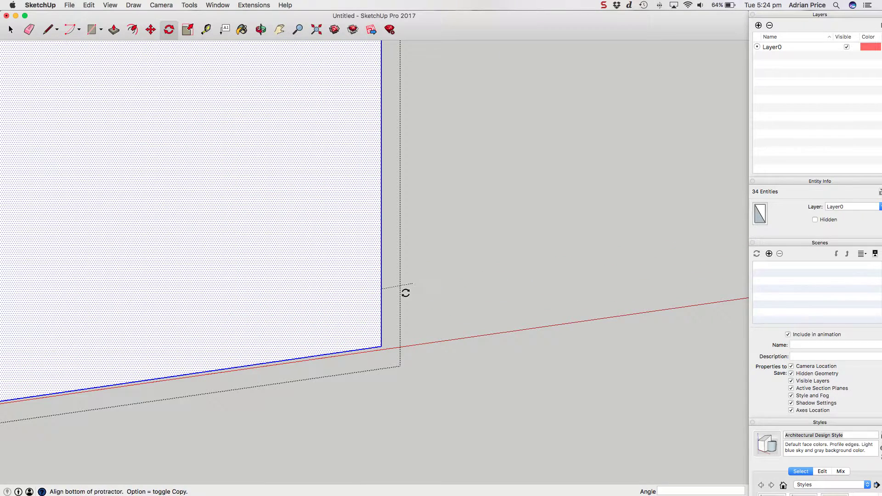
pyautogui.click(391, 352)
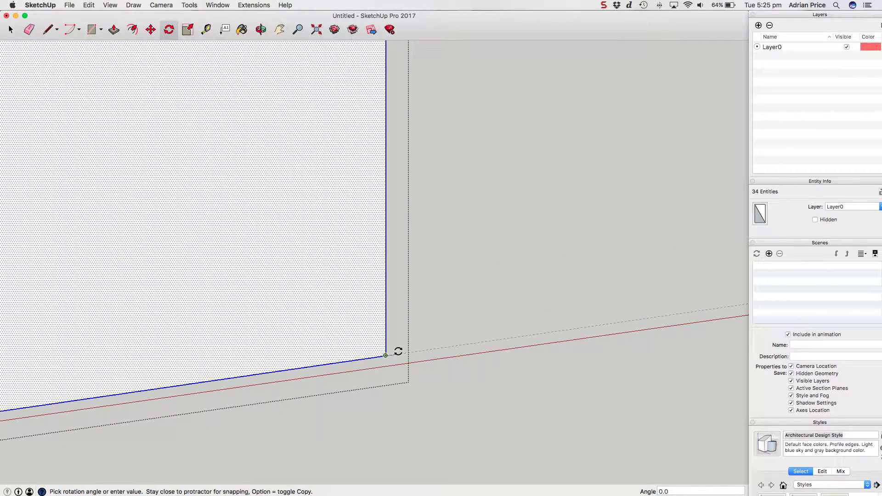
pyautogui.click(428, 361)
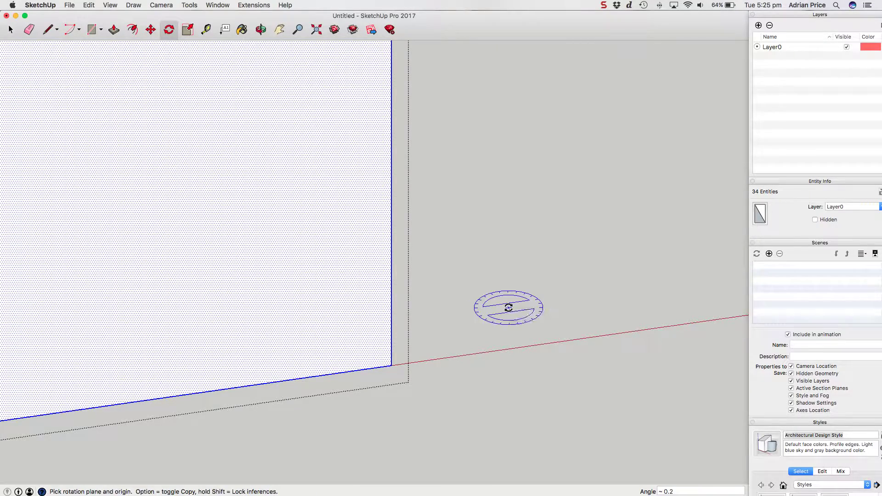
# Step: Zoom to check the realigned edge and return to the Select tool
pyautogui.scroll(-3, 509, 308)
pyautogui.scroll(2, 509, 307)
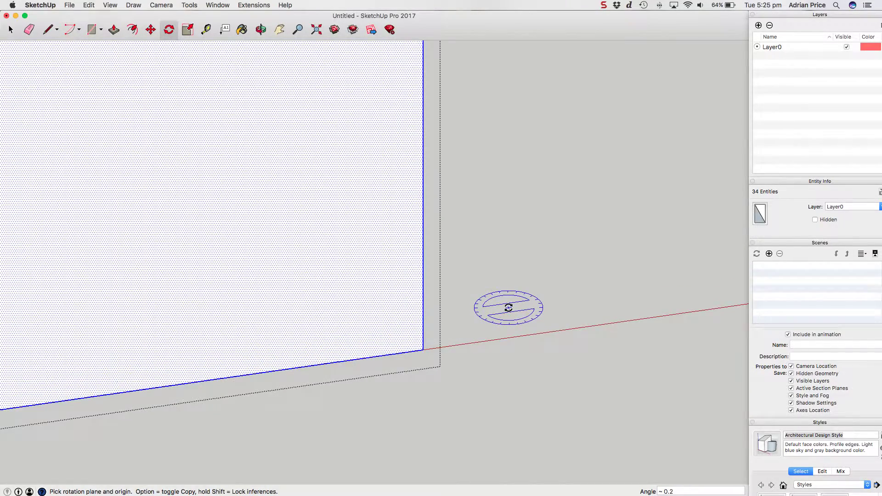
pyautogui.scroll(-4, 508, 308)
pyautogui.scroll(4, 282, 347)
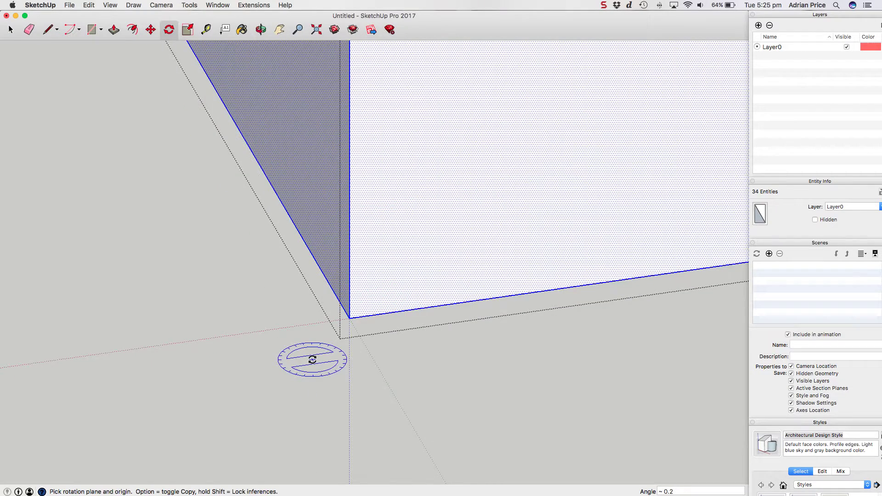
pyautogui.scroll(-4, 313, 360)
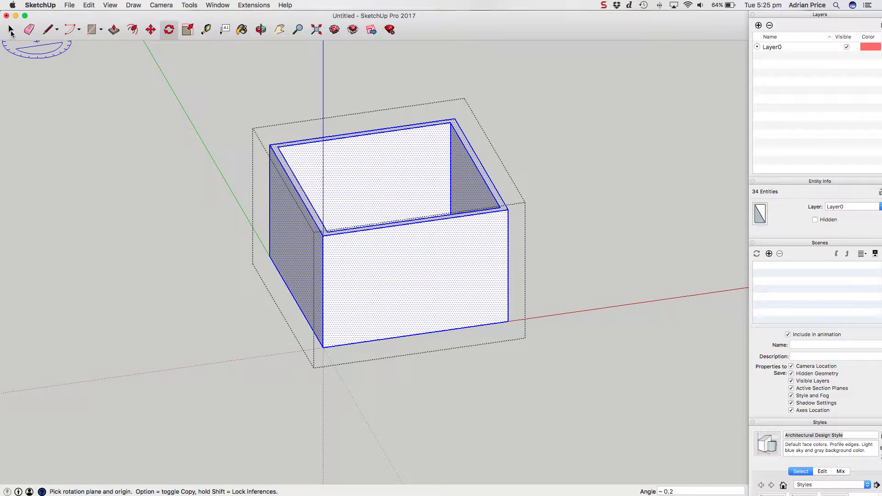
pyautogui.click(11, 30)
# Step: Leave the box group and check it from the Top standard view
pyautogui.click(219, 271)
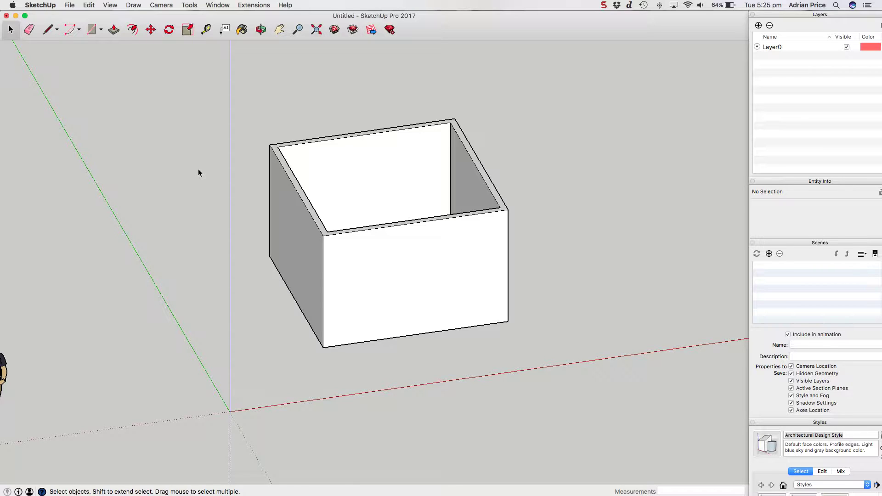
pyautogui.press('super+2')
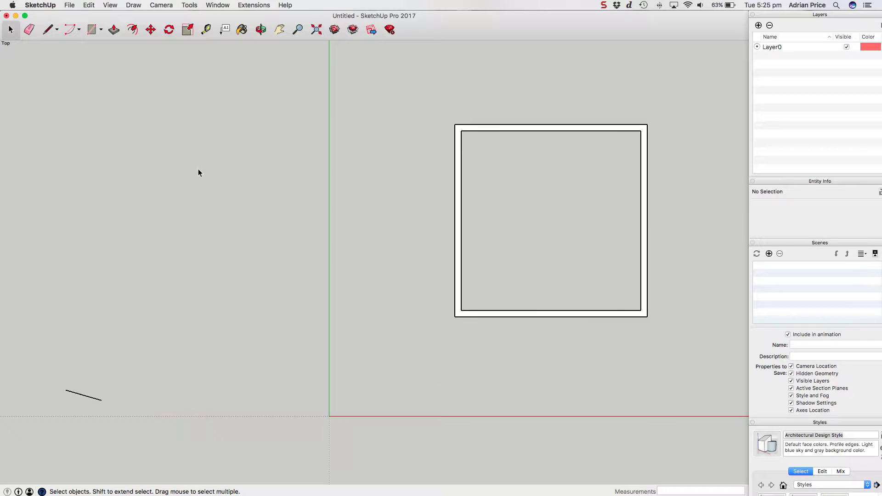
pyautogui.scroll(3, 660, 231)
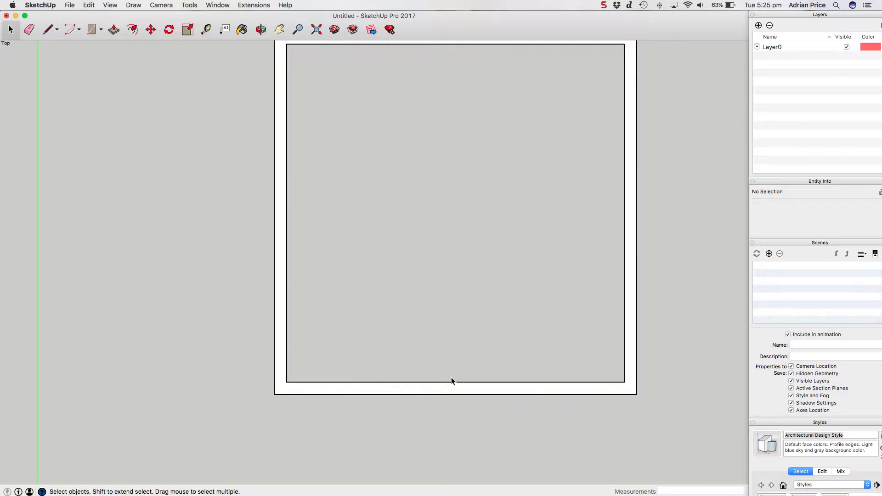
pyautogui.scroll(-4, 451, 383)
pyautogui.scroll(2, 452, 380)
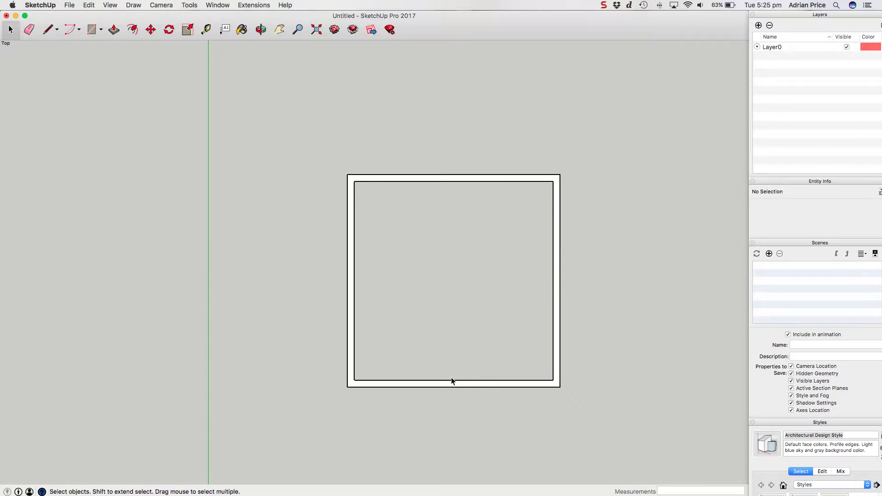
# Step: Inspect the box from the Front standard view
pyautogui.press('super+3')
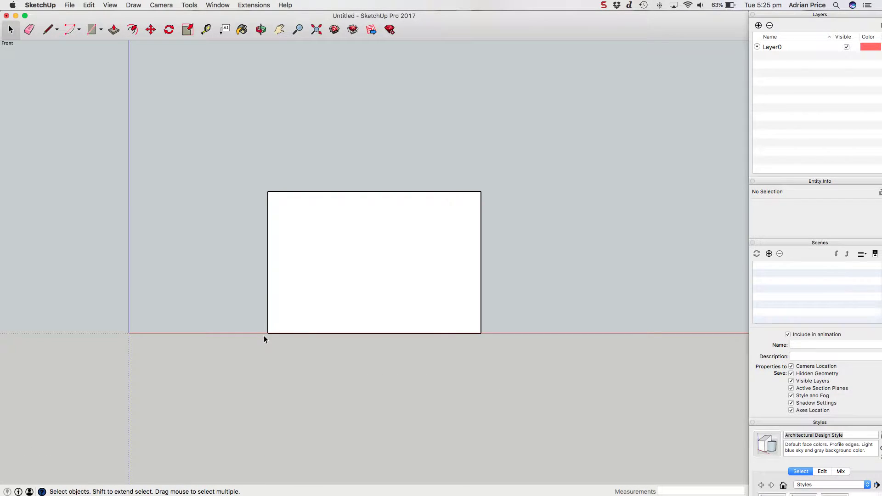
pyautogui.scroll(3, 264, 335)
pyautogui.scroll(-2, 264, 335)
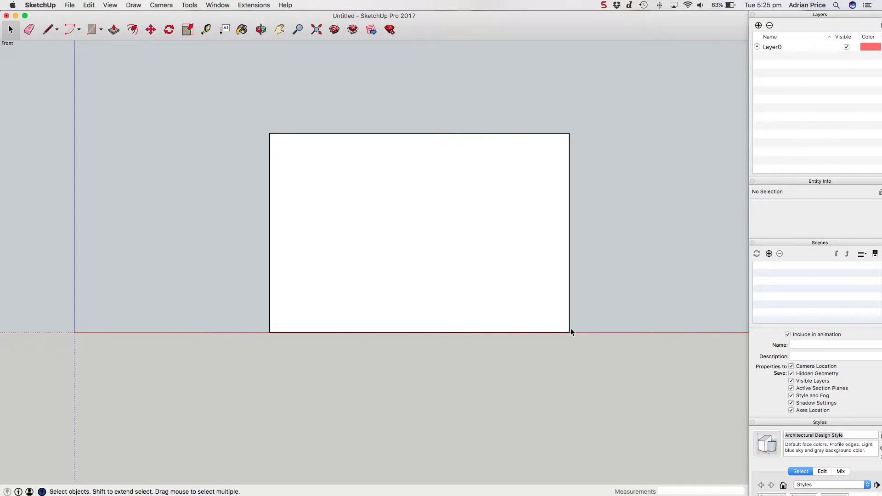
pyautogui.scroll(3, 570, 329)
pyautogui.scroll(-2, 559, 331)
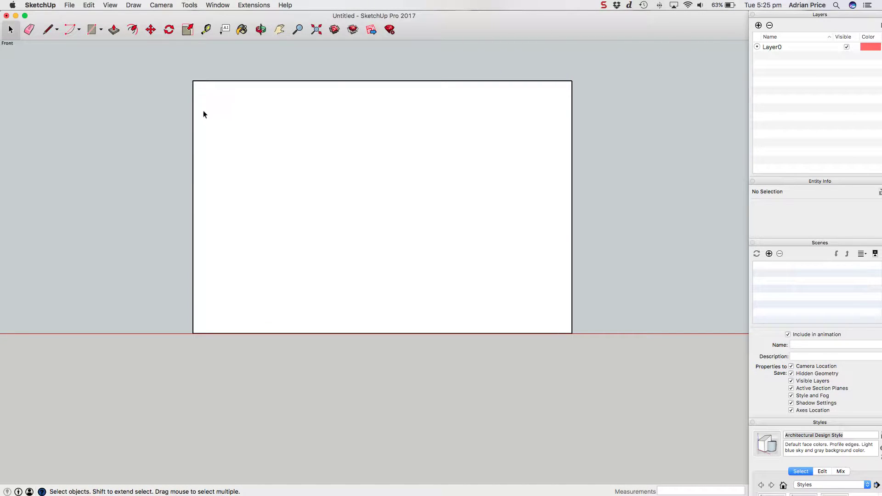
pyautogui.scroll(-3, 207, 385)
# Step: Orbit to an isometric view into the box and zoom out to reveal the pentagon
pyautogui.press('o')
pyautogui.moveTo(225, 359); pyautogui.dragTo(285, 369)
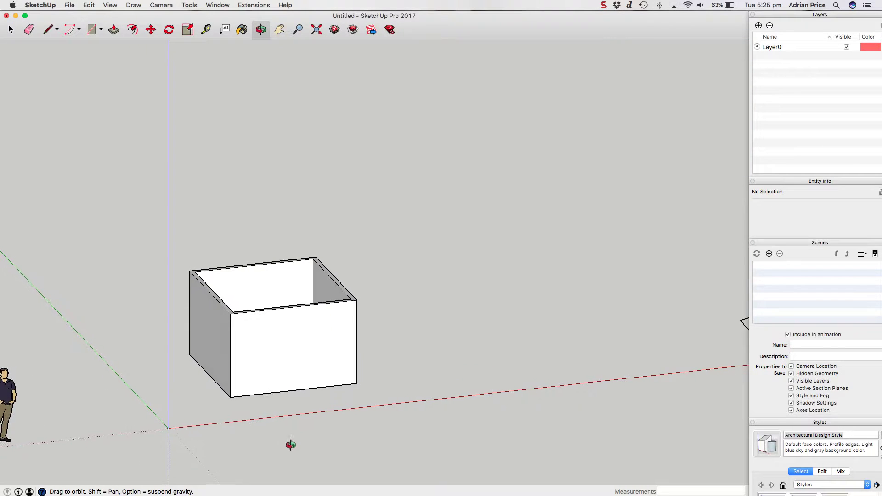
pyautogui.moveTo(311, 218); pyautogui.dragTo(173, 344)
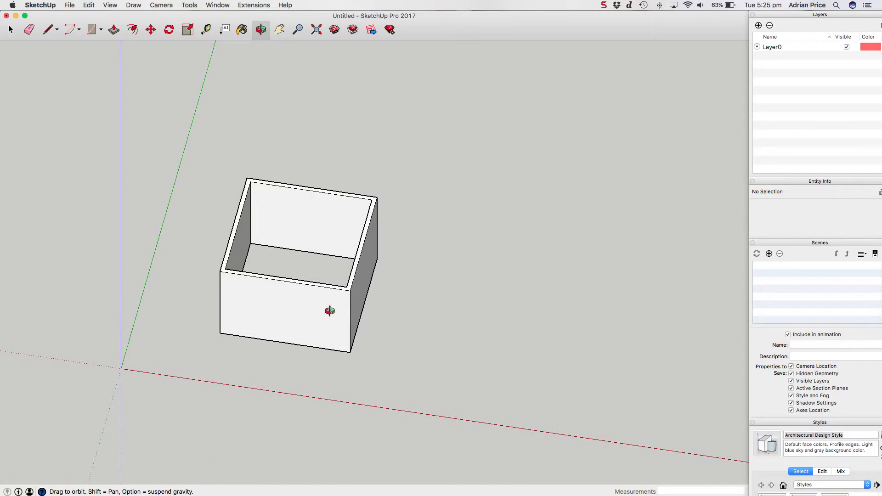
pyautogui.moveTo(331, 311); pyautogui.dragTo(192, 354)
pyautogui.moveTo(234, 313); pyautogui.dragTo(428, 295)
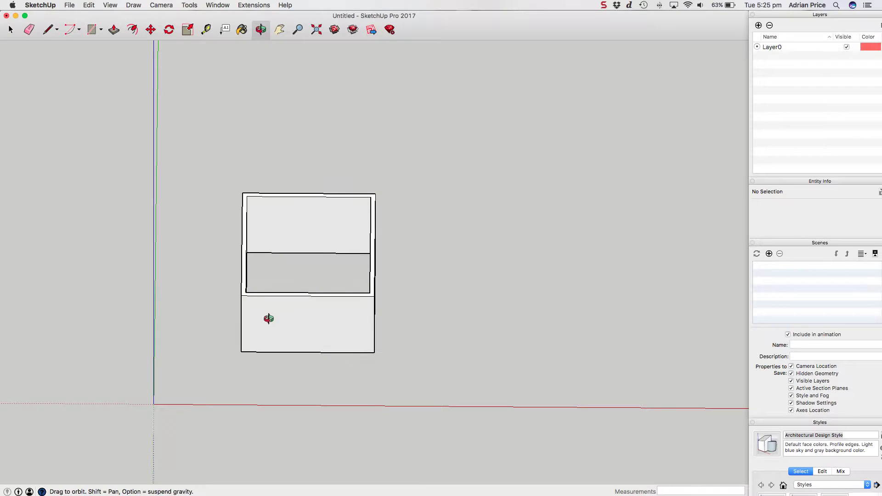
pyautogui.moveTo(266, 317); pyautogui.dragTo(372, 323)
pyautogui.scroll(-3, 225, 219)
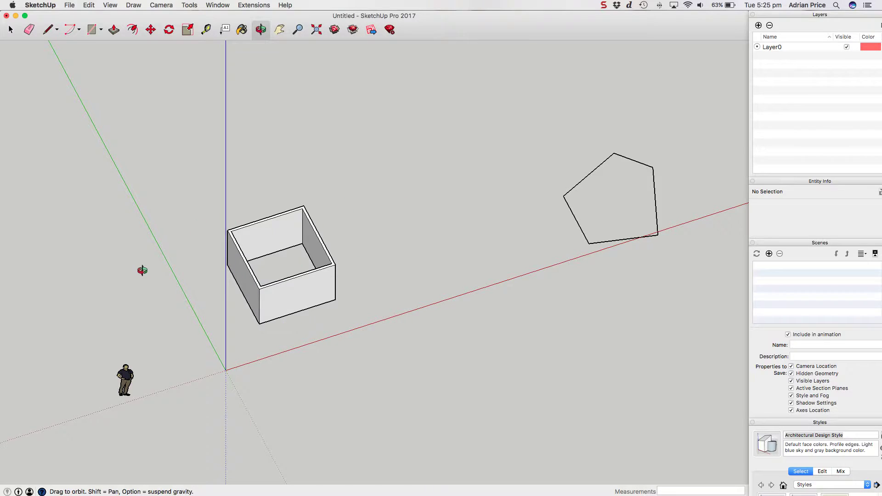
pyautogui.scroll(-3, 142, 270)
# Step: Zoom onto the pentagon and tilt the view until it is seen nearly edge-on
pyautogui.scroll(5, 352, 242)
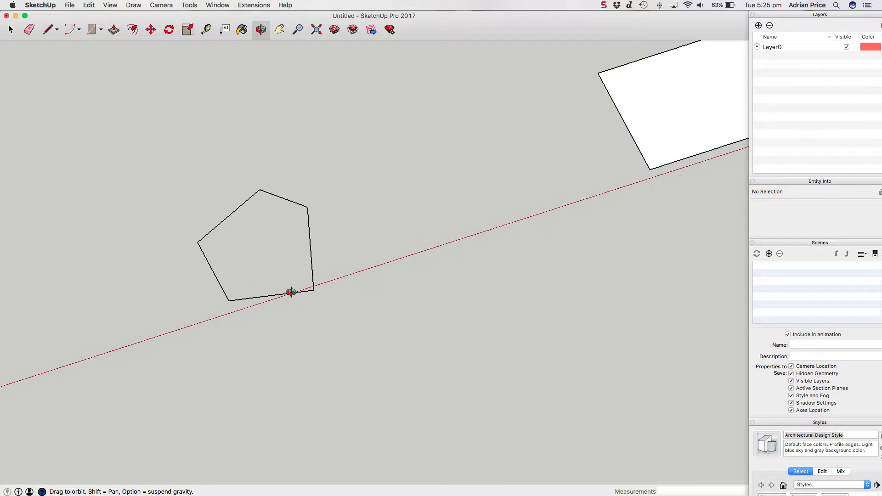
pyautogui.scroll(3, 294, 293)
pyautogui.scroll(-1, 351, 339)
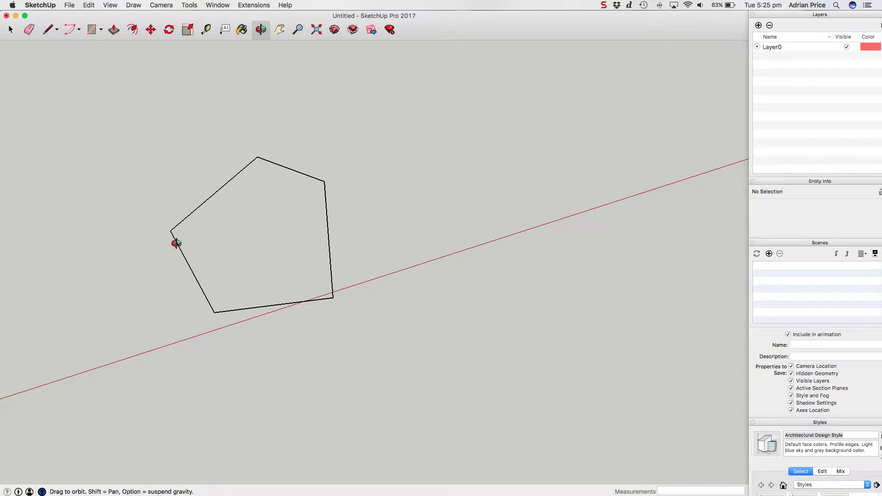
pyautogui.scroll(1, 176, 243)
pyautogui.moveTo(349, 311); pyautogui.dragTo(181, 248)
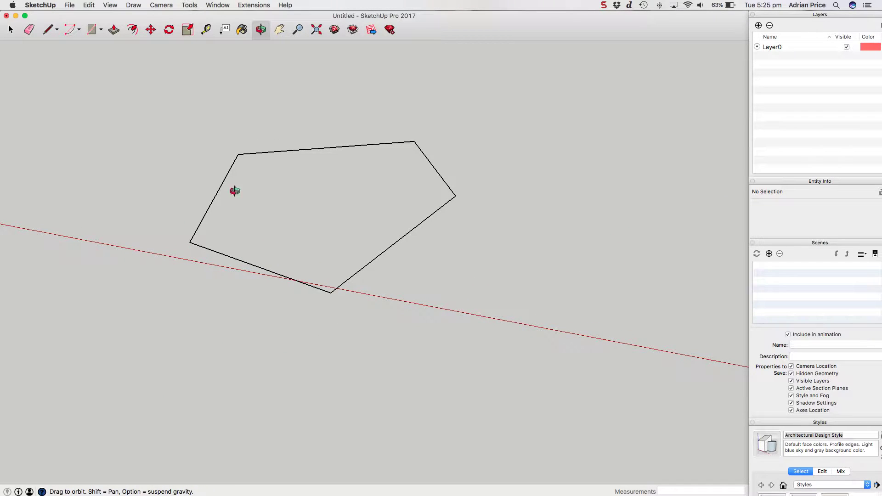
pyautogui.moveTo(284, 323)
pyautogui.mouseDown()
pyautogui.moveTo(286, 151)
pyautogui.moveTo(286, 332)
pyautogui.mouseUp()
pyautogui.scroll(3, 293, 173)
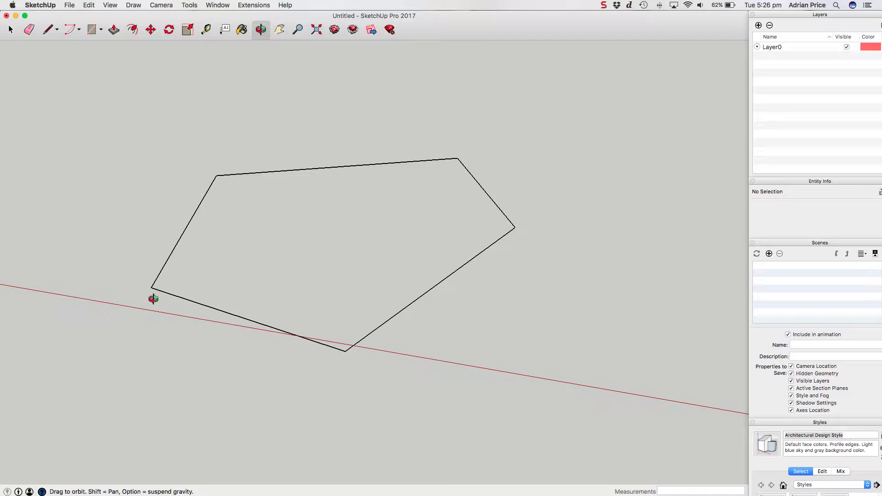
pyautogui.scroll(3, 150, 282)
pyautogui.scroll(4, 150, 282)
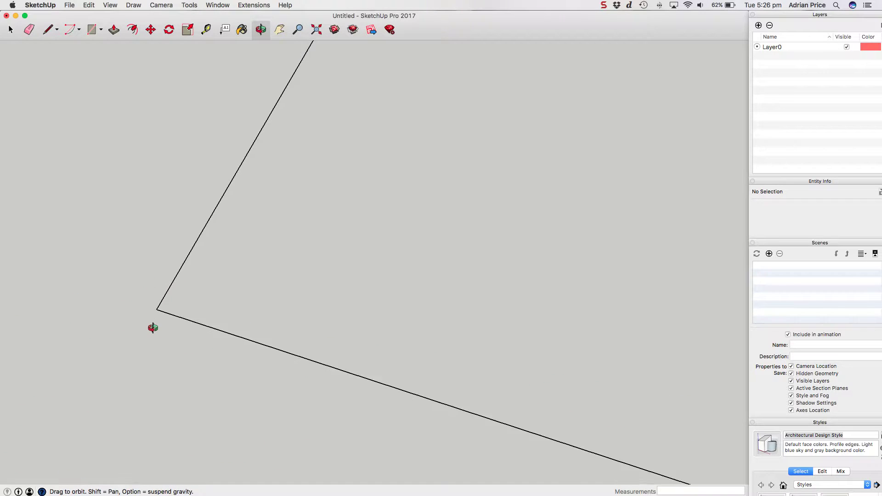
pyautogui.scroll(-5, 166, 301)
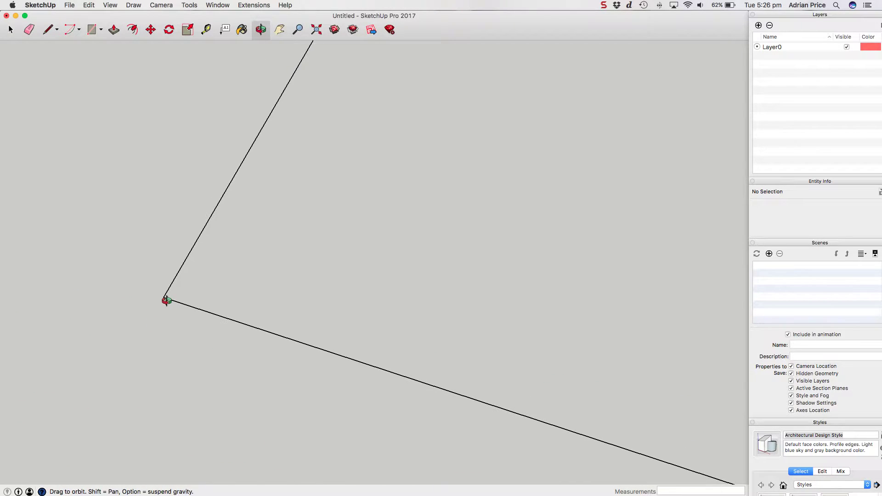
pyautogui.scroll(4, 264, 136)
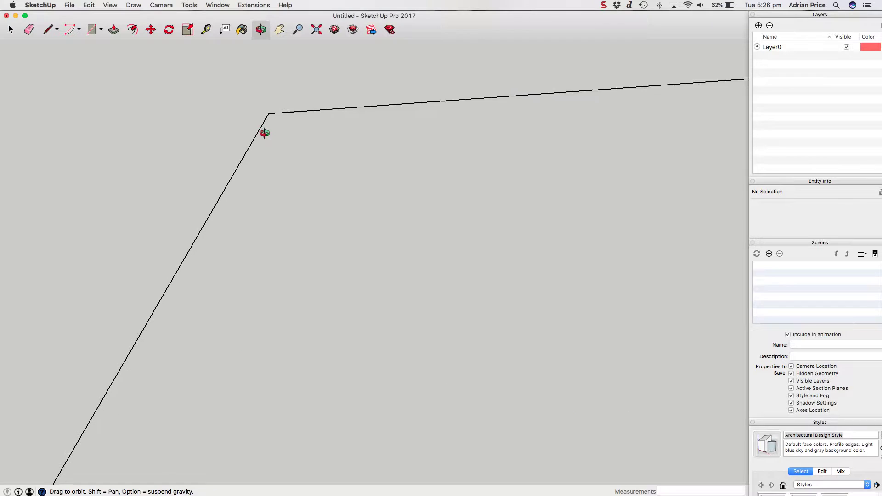
pyautogui.scroll(-5, 264, 133)
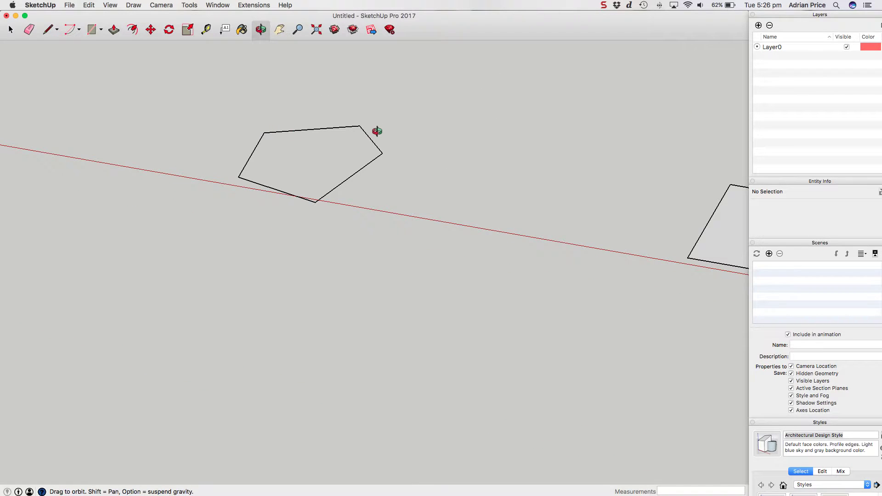
pyautogui.scroll(4, 361, 128)
pyautogui.scroll(3, 347, 112)
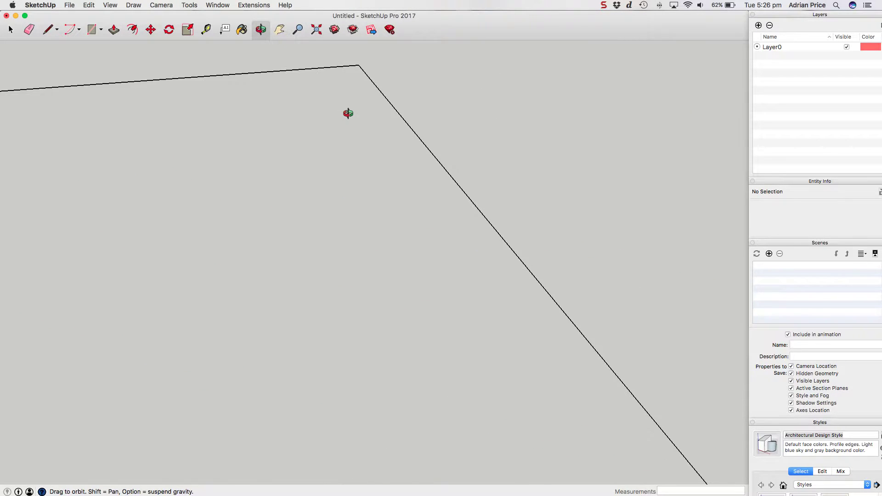
pyautogui.scroll(-4, 346, 112)
pyautogui.scroll(3, 471, 273)
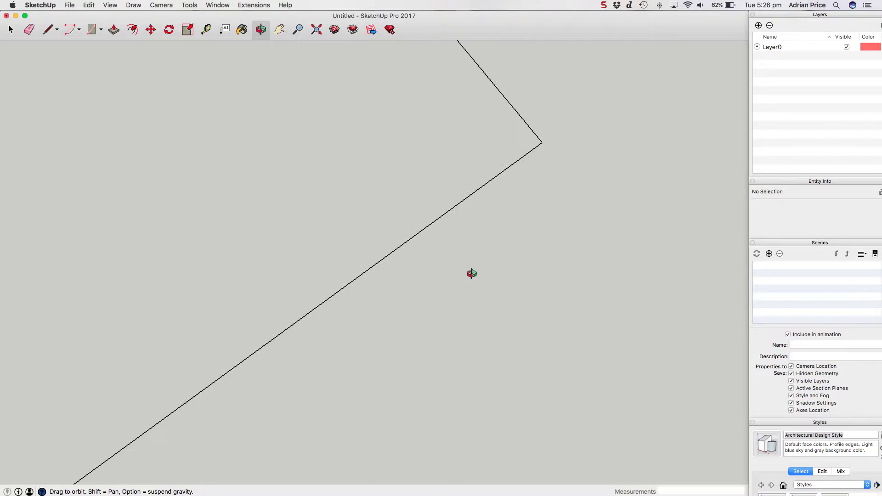
pyautogui.scroll(-3, 519, 191)
pyautogui.scroll(-3, 520, 193)
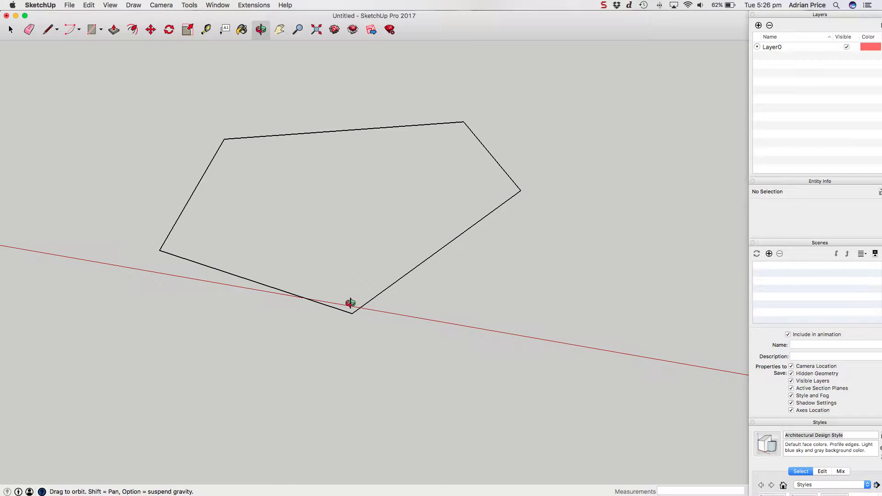
pyautogui.scroll(4, 350, 307)
pyautogui.scroll(2, 378, 391)
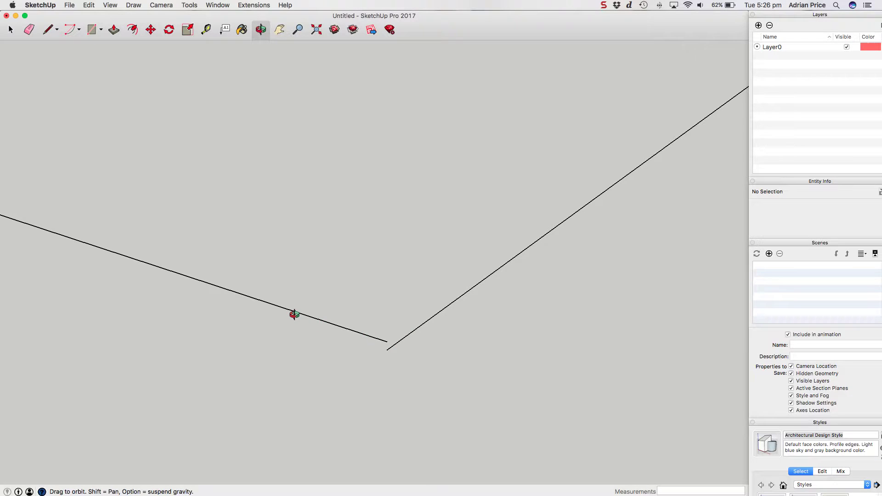
pyautogui.scroll(-3, 294, 313)
pyautogui.scroll(-3, 295, 314)
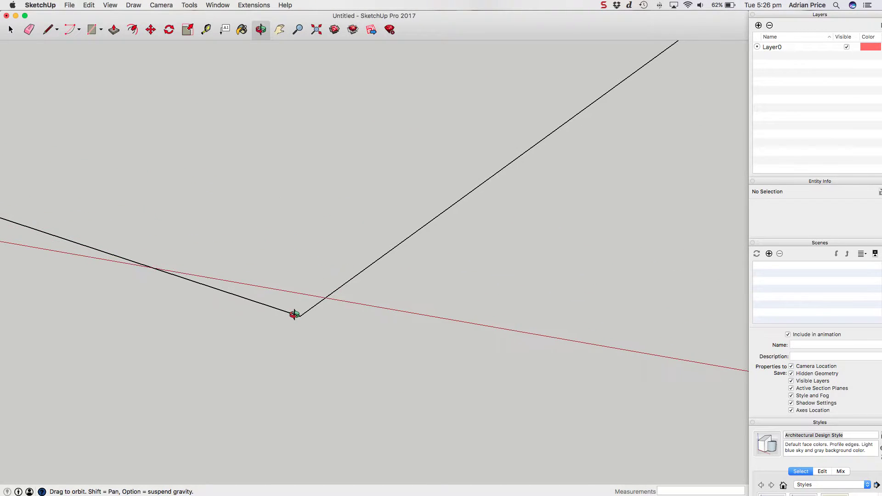
pyautogui.scroll(3, 298, 321)
pyautogui.scroll(-3, 297, 322)
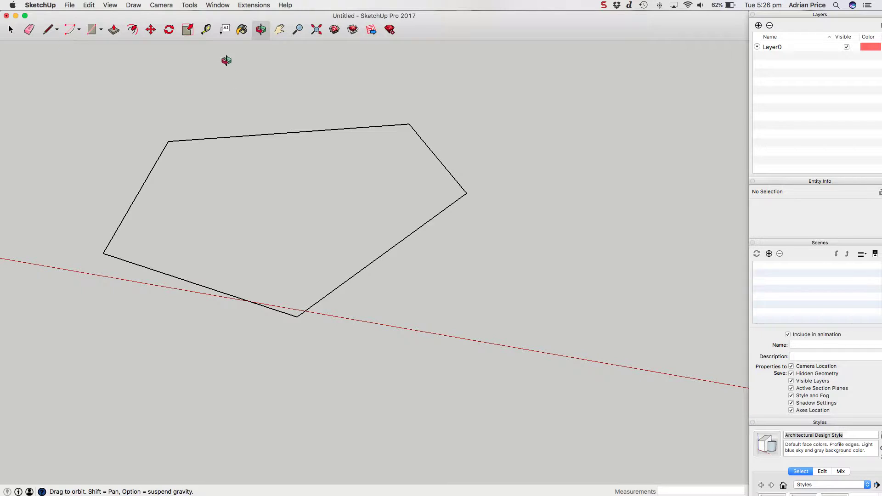
pyautogui.click(206, 30)
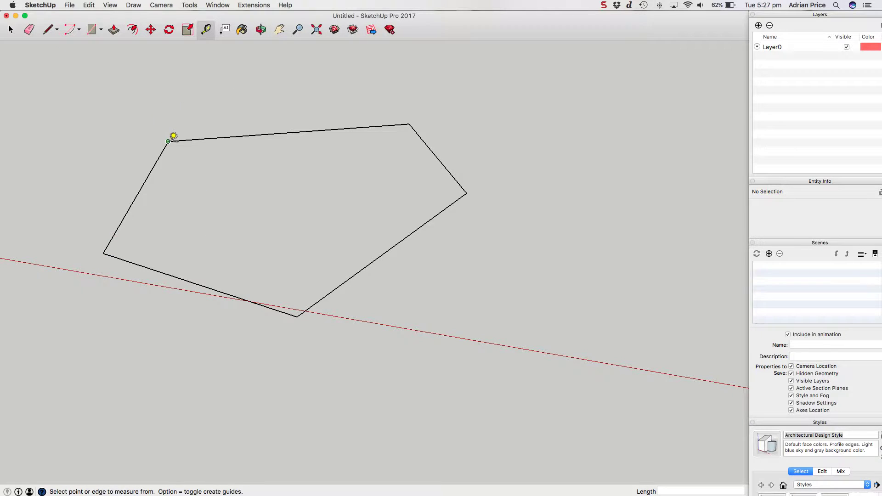
# Step: Tape-measure between the pentagon's upper-left, right and bottom corners to compare their heights
pyautogui.click(170, 140)
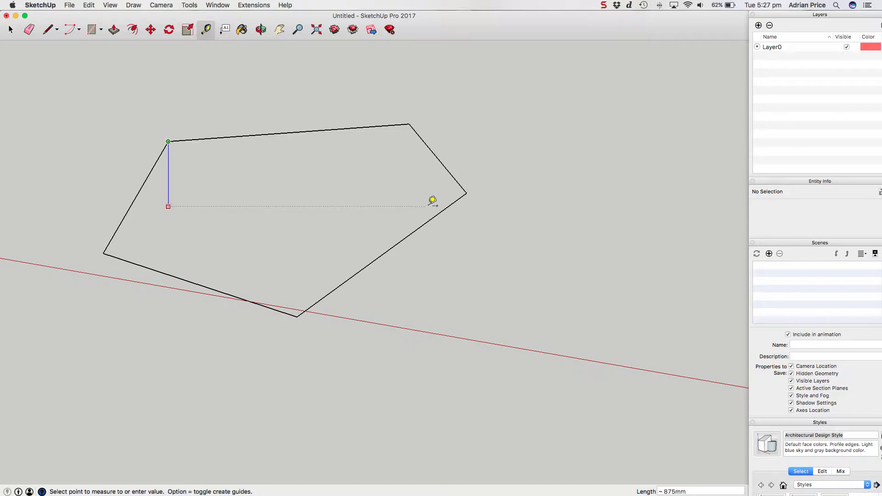
pyautogui.click(466, 193)
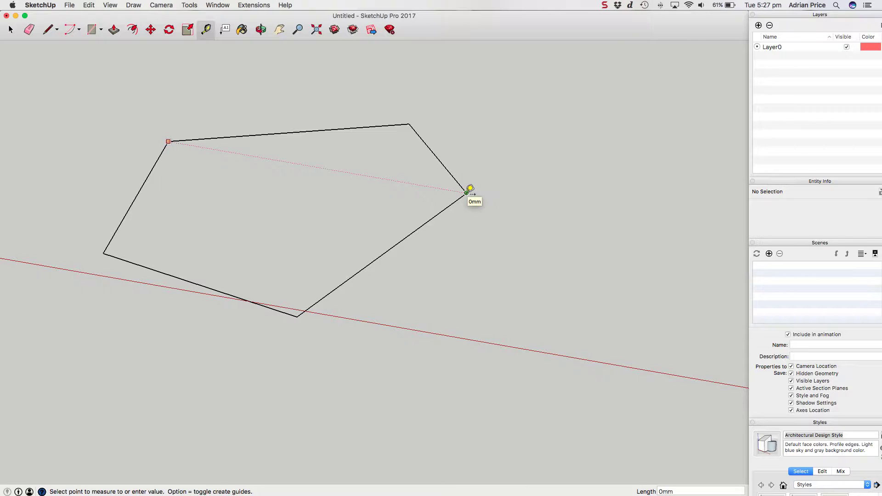
pyautogui.click(168, 141)
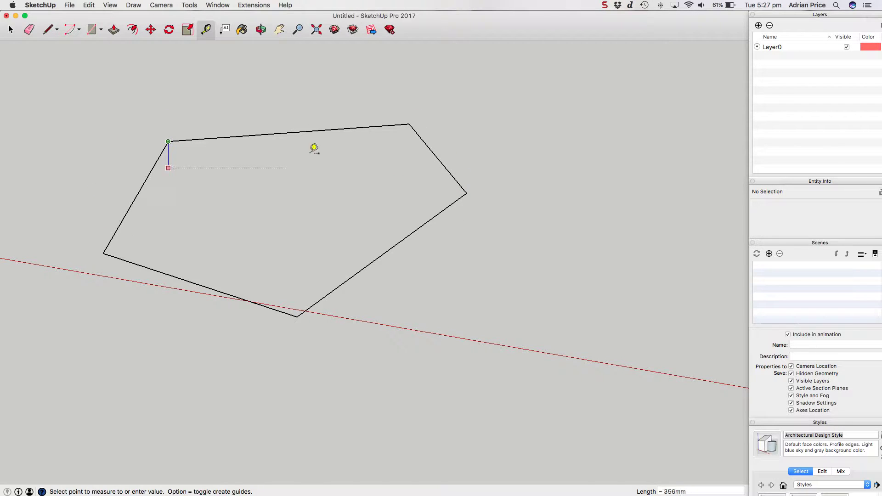
pyautogui.scroll(5, 306, 315)
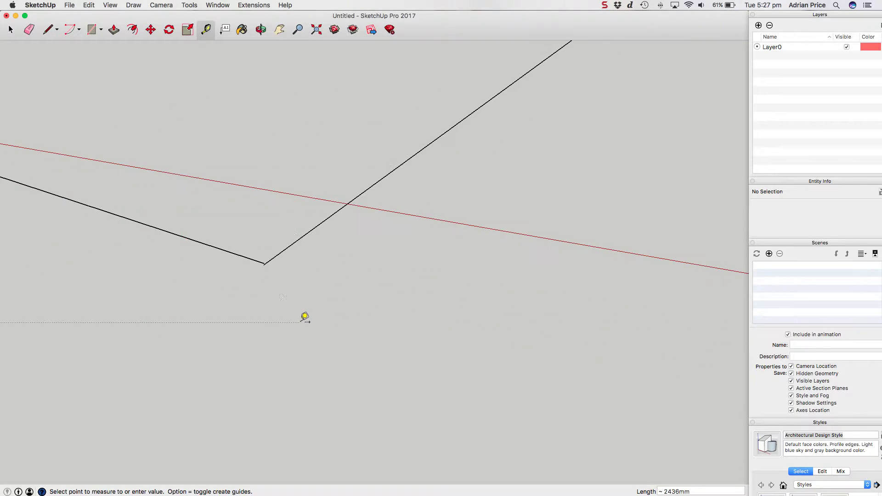
pyautogui.scroll(3, 262, 252)
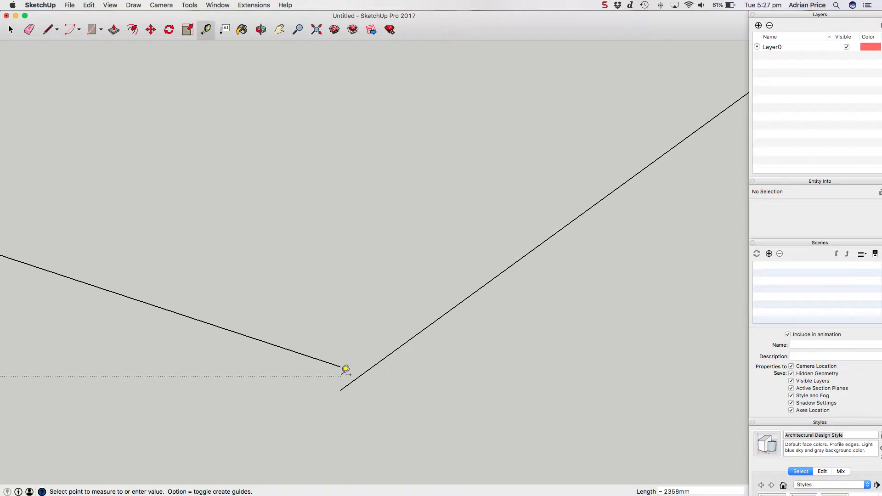
pyautogui.click(340, 365)
pyautogui.click(10, 30)
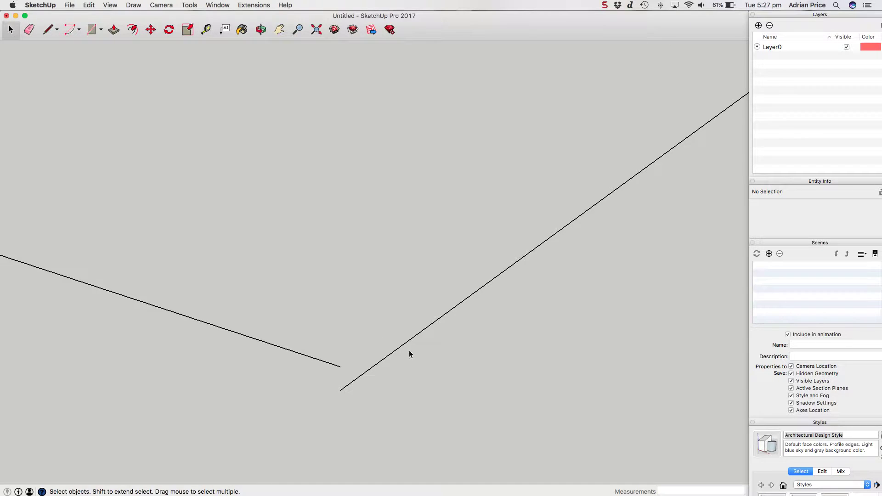
# Step: Zoom out and delete the pentagon's stray edge
pyautogui.scroll(-5, 222, 236)
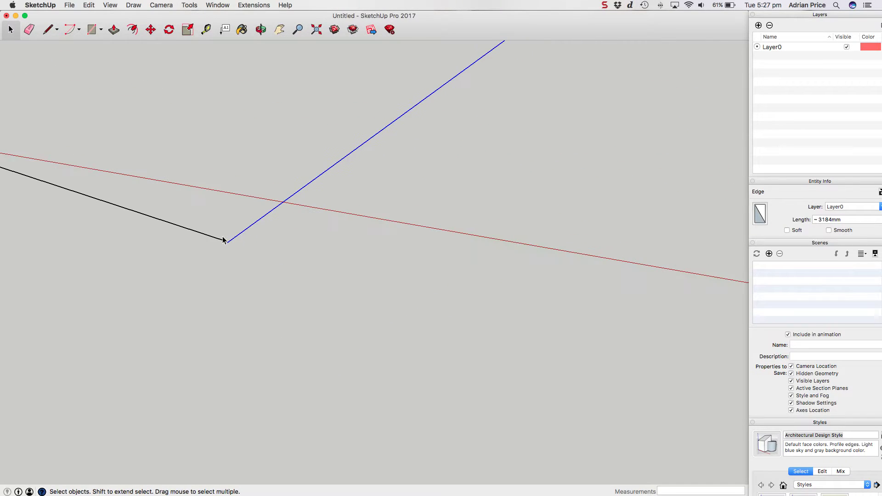
pyautogui.scroll(-4, 352, 197)
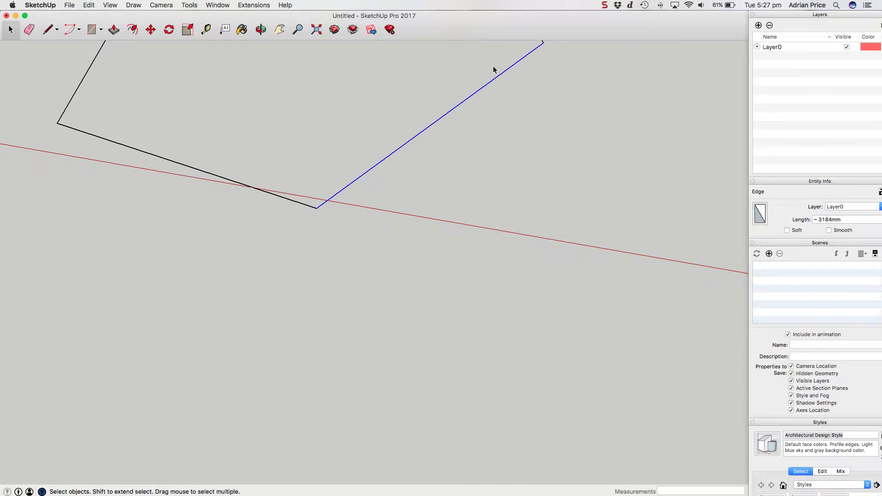
pyautogui.scroll(-5, 321, 209)
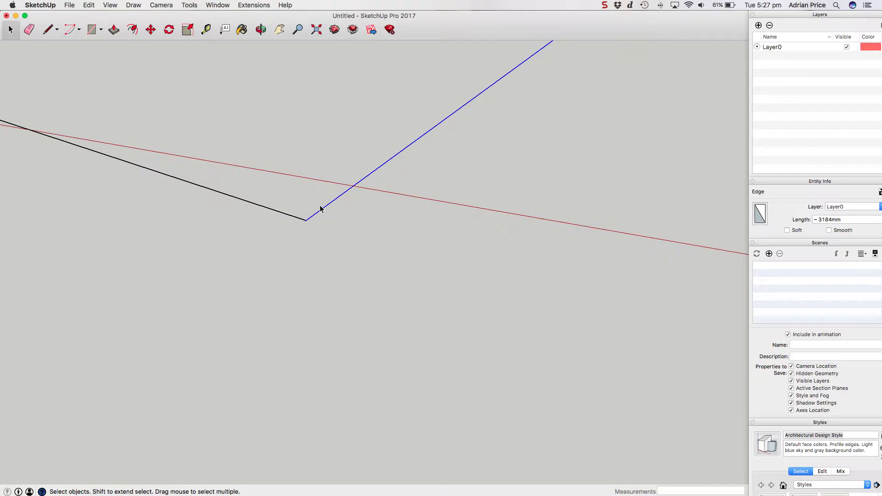
pyautogui.scroll(-2, 320, 209)
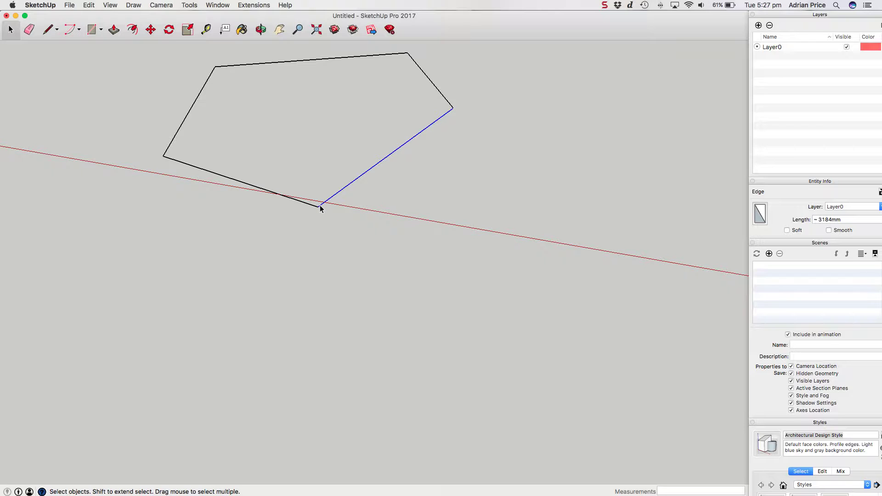
pyautogui.press('Delete')
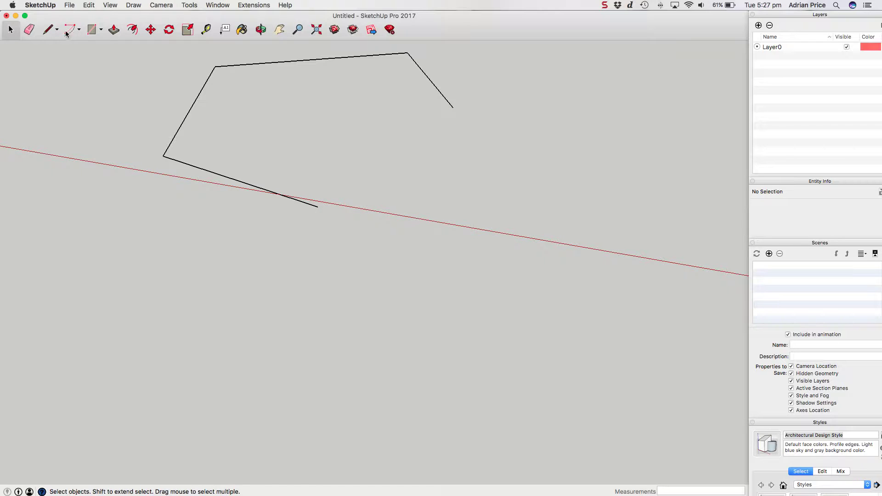
# Step: Draw a line between the pentagon's open endpoints so a grey face forms
pyautogui.click(49, 30)
pyautogui.click(318, 206)
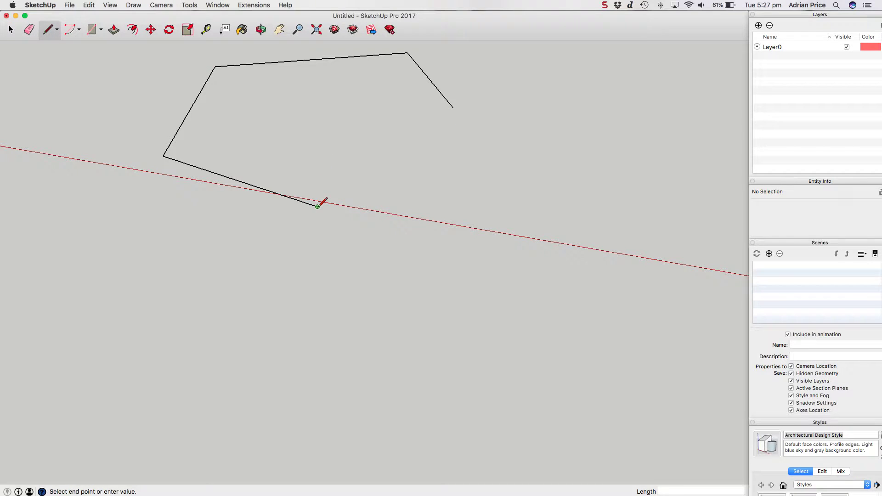
pyautogui.click(453, 108)
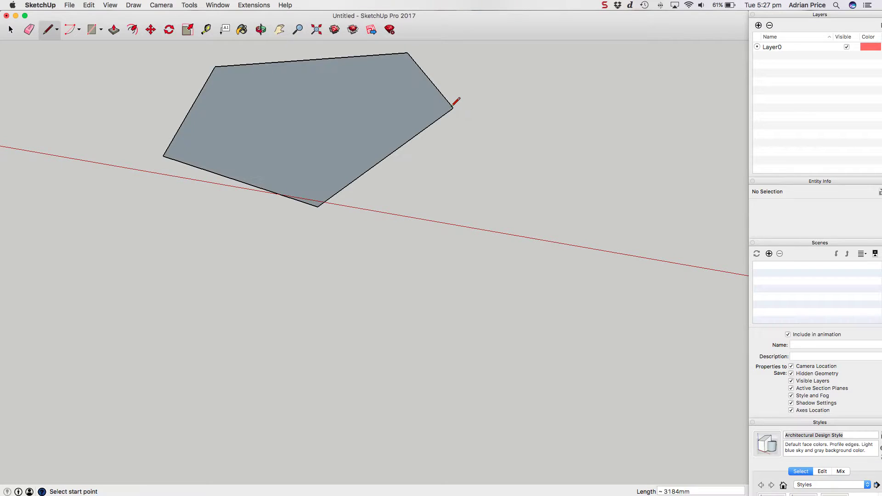
pyautogui.scroll(-2, 316, 432)
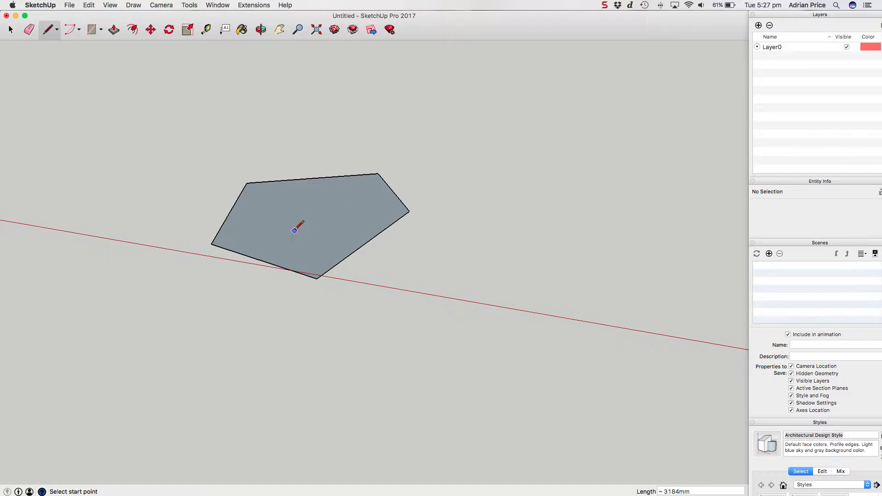
# Step: Zoom to show the whole model, bringing the flat rectangle into view
pyautogui.press('super+z')
pyautogui.scroll(10, 294, 229)
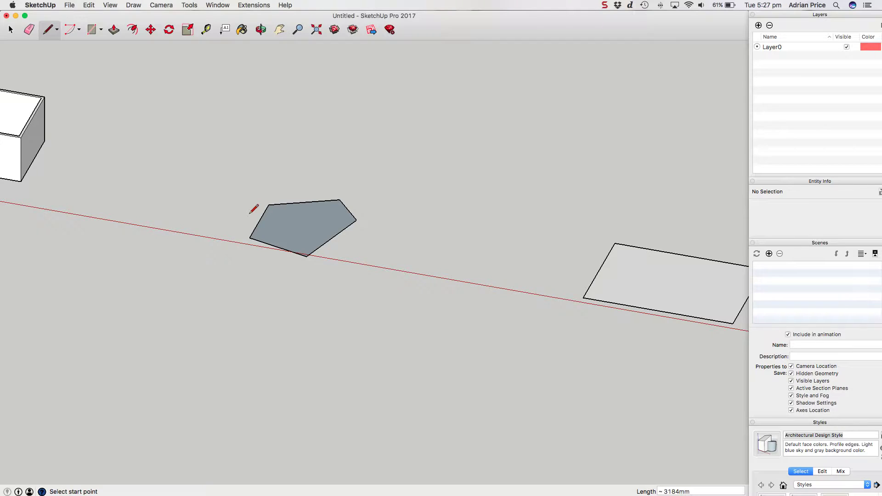
pyautogui.scroll(-4, 269, 205)
pyautogui.scroll(8, 524, 251)
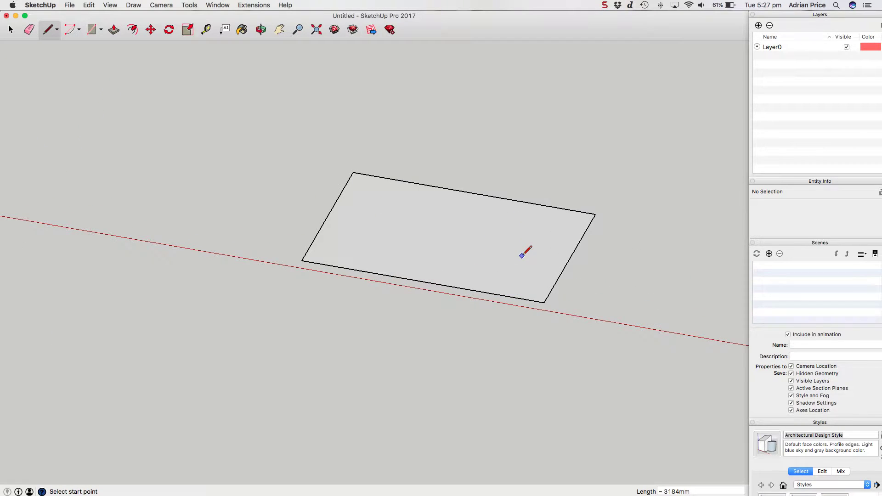
# Step: View the flat rectangle from the Top standard view and zoom to frame it
pyautogui.press('super+2')
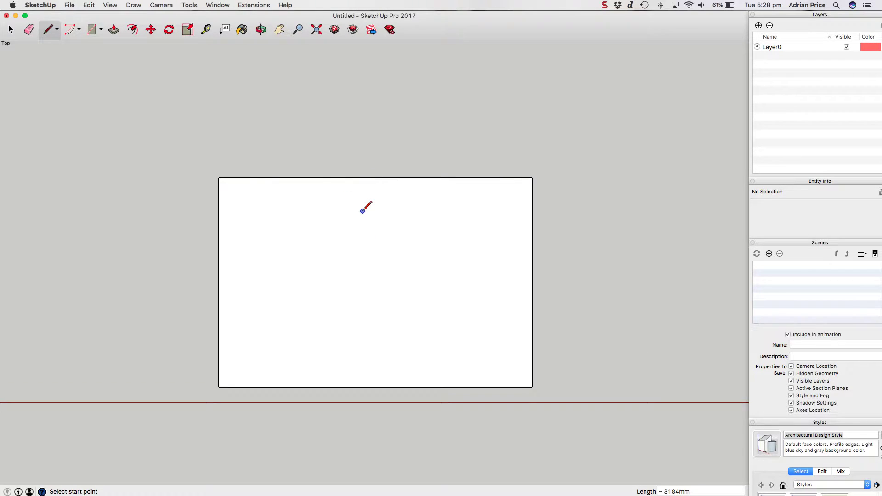
pyautogui.scroll(5, 364, 211)
pyautogui.scroll(3, 362, 212)
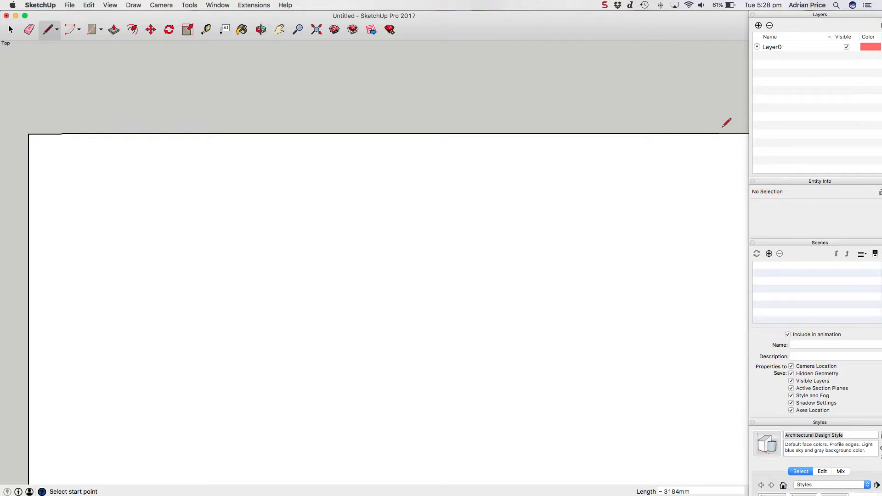
pyautogui.scroll(-1, 341, 165)
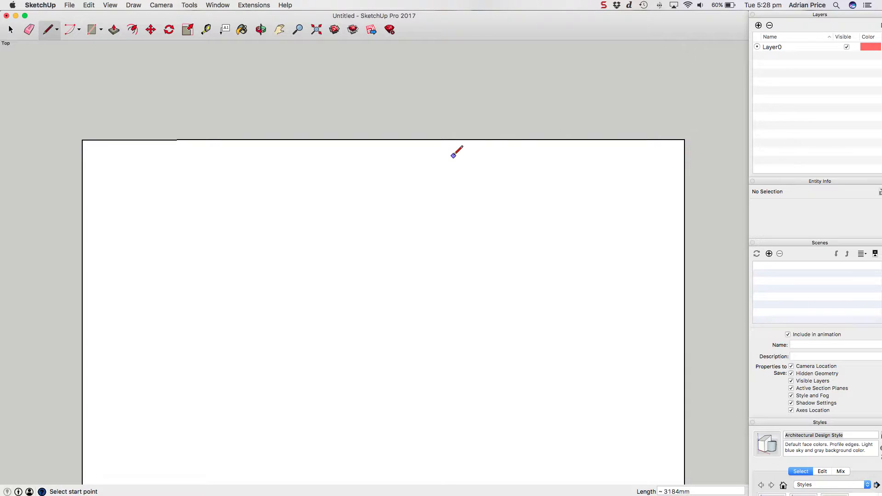
pyautogui.scroll(-5, 160, 100)
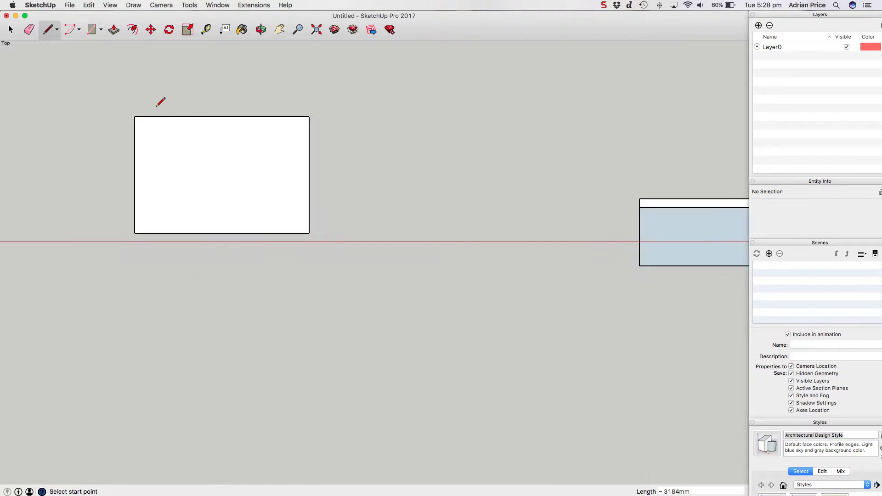
pyautogui.scroll(5, 160, 101)
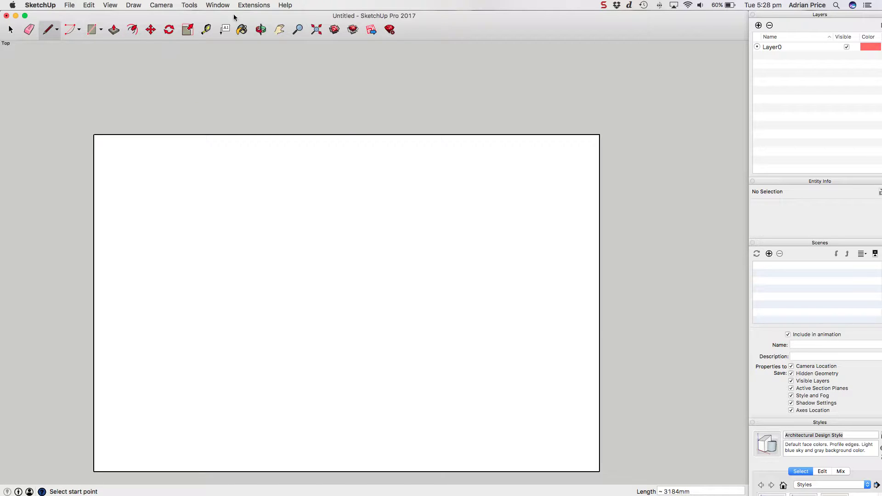
pyautogui.click(207, 31)
pyautogui.scroll(-3, 170, 104)
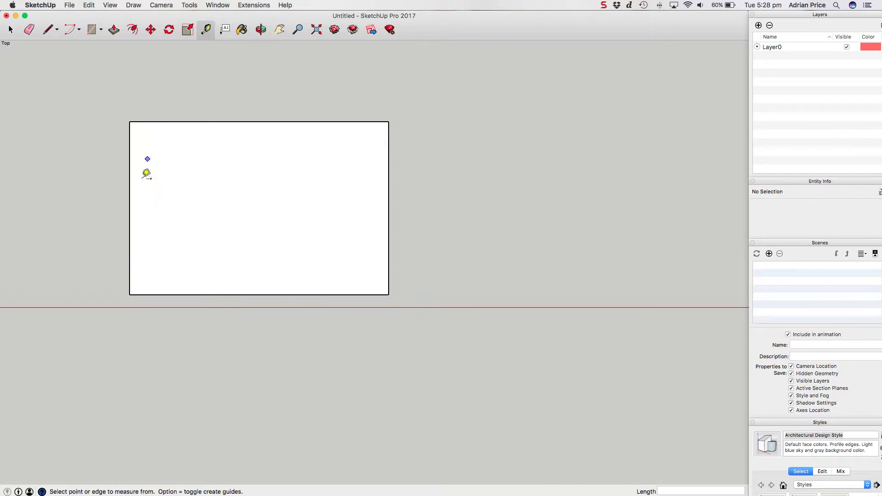
pyautogui.click(129, 291)
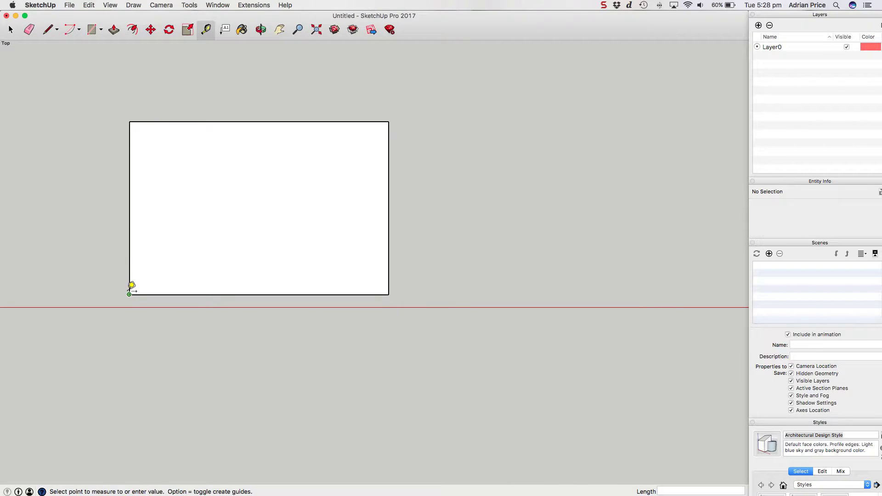
pyautogui.click(130, 121)
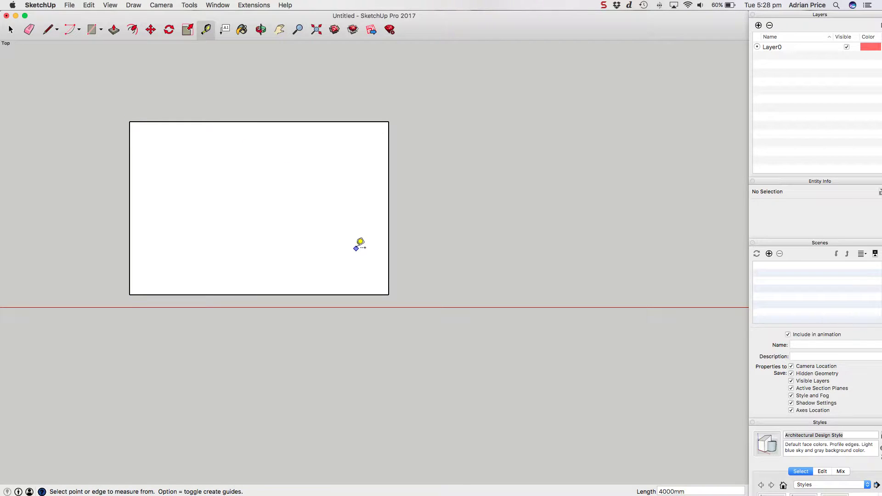
pyautogui.click(389, 294)
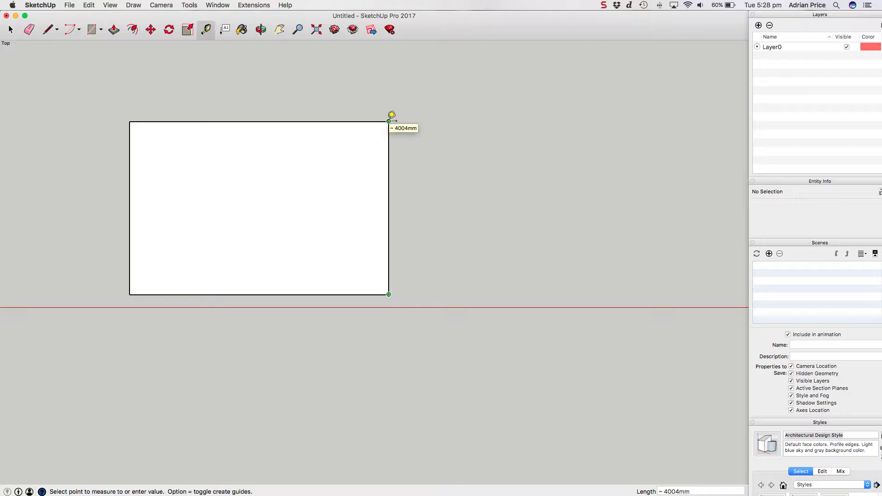
pyautogui.press('Escape')
pyautogui.click(129, 295)
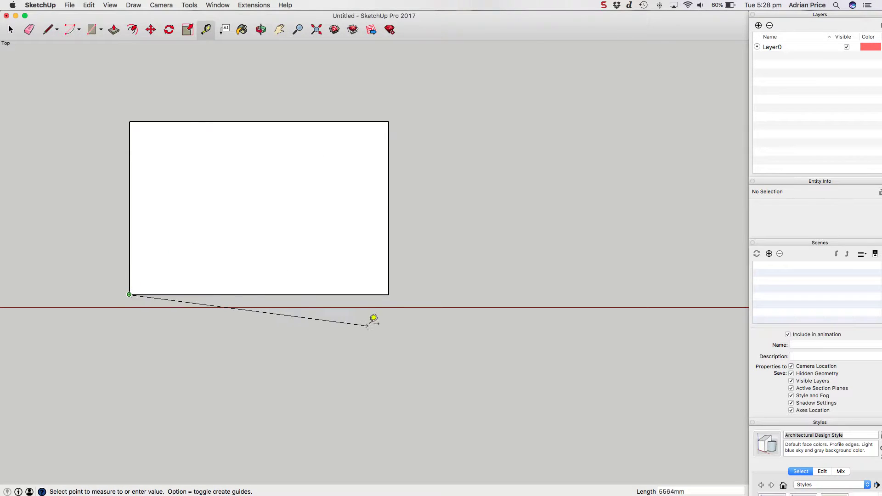
pyautogui.click(389, 294)
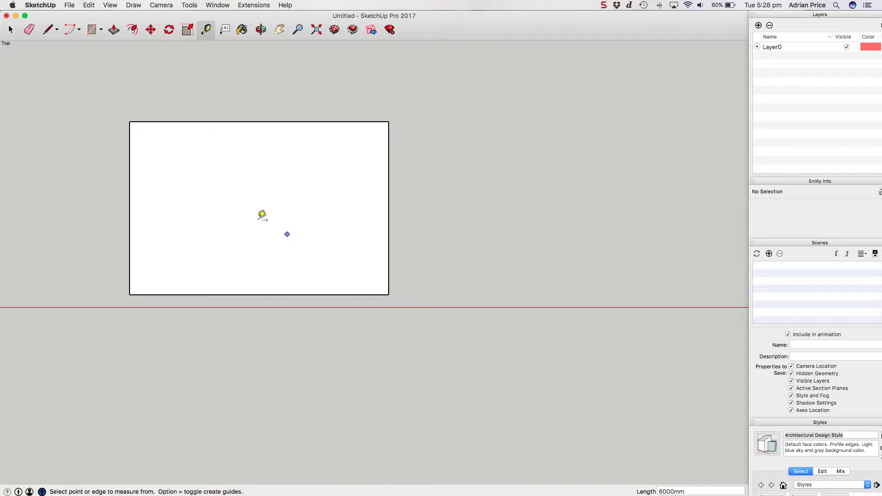
pyautogui.click(129, 121)
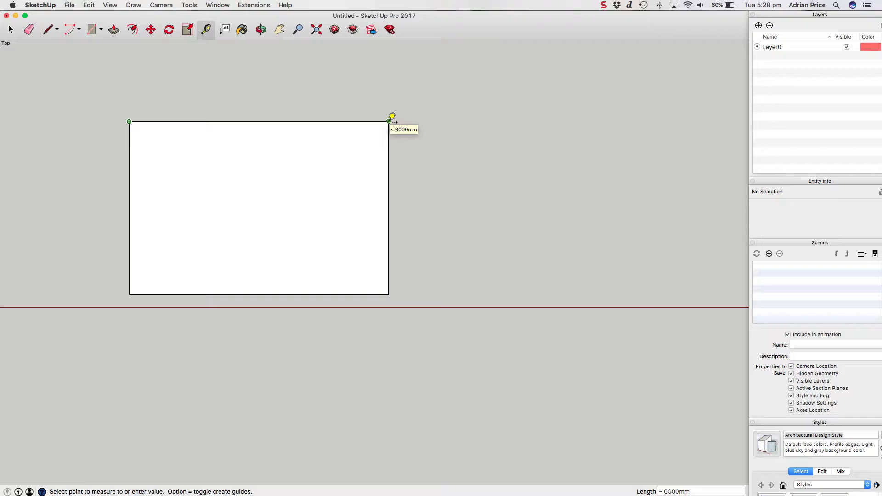
# Step: Select the rectangle's top edge to inspect it, then clear the selection
pyautogui.click(11, 29)
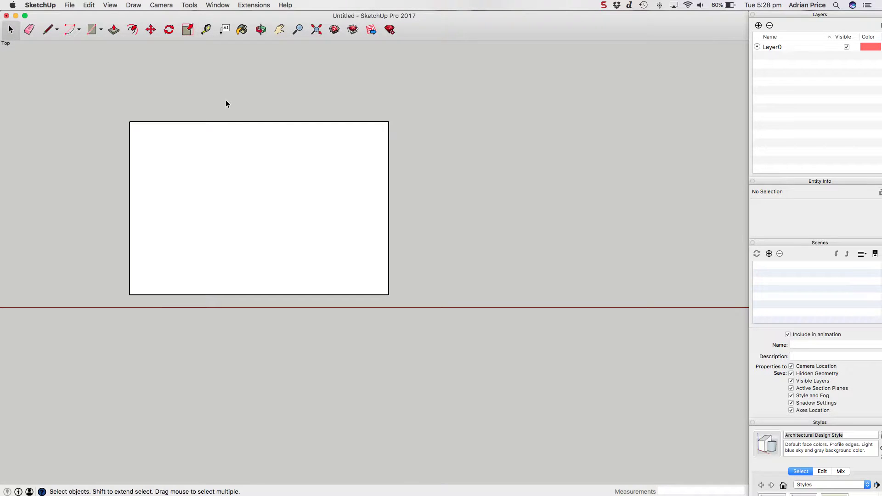
pyautogui.moveTo(116, 106); pyautogui.dragTo(563, 161)
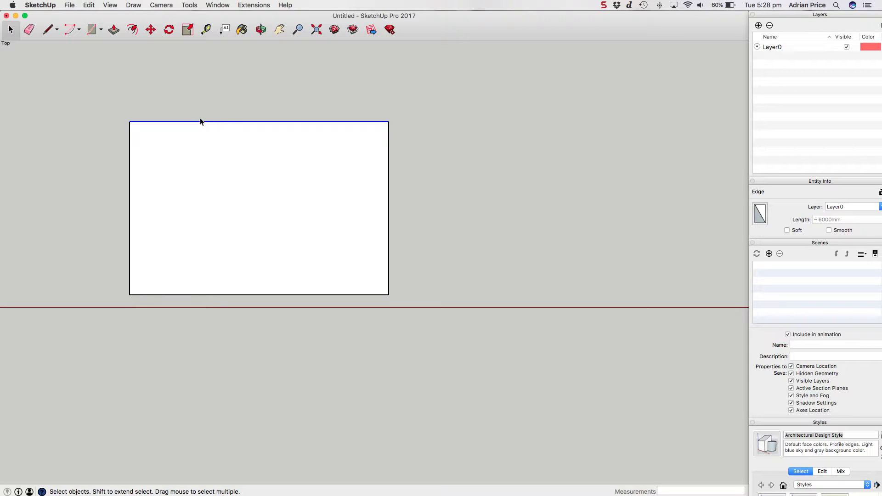
pyautogui.scroll(5, 200, 119)
pyautogui.scroll(3, 200, 119)
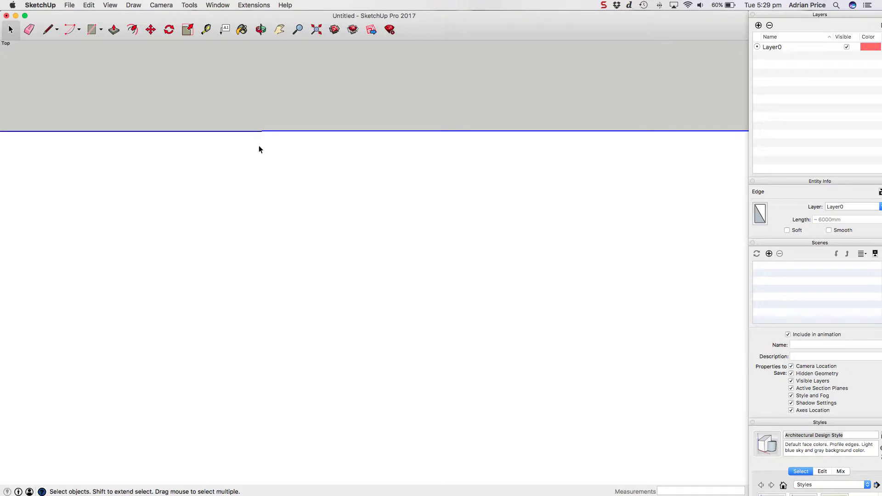
pyautogui.scroll(-6, 258, 137)
pyautogui.click(180, 104)
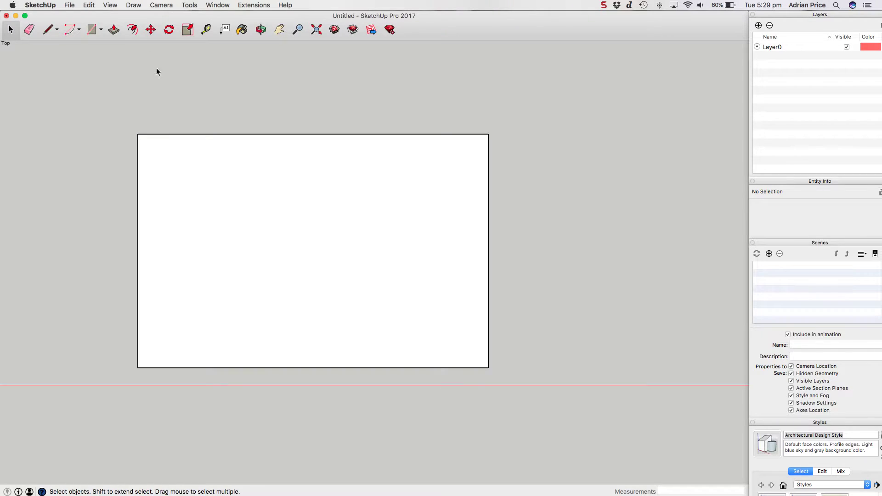
# Step: Draw a red-axis edge across the rectangle's top, extending past its right side
pyautogui.click(48, 30)
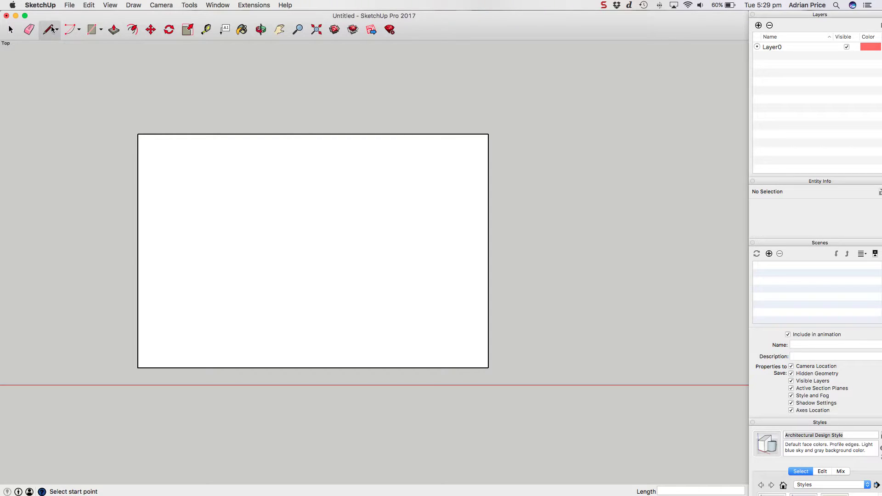
pyautogui.click(137, 134)
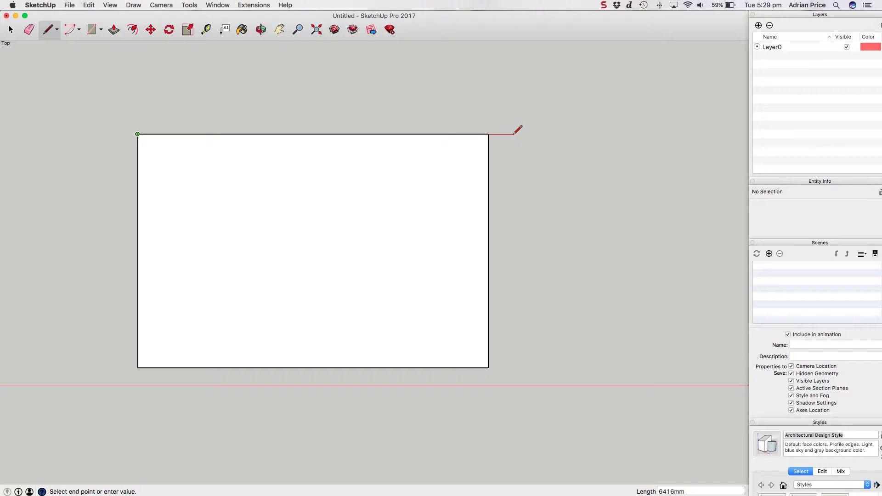
pyautogui.scroll(2, 518, 130)
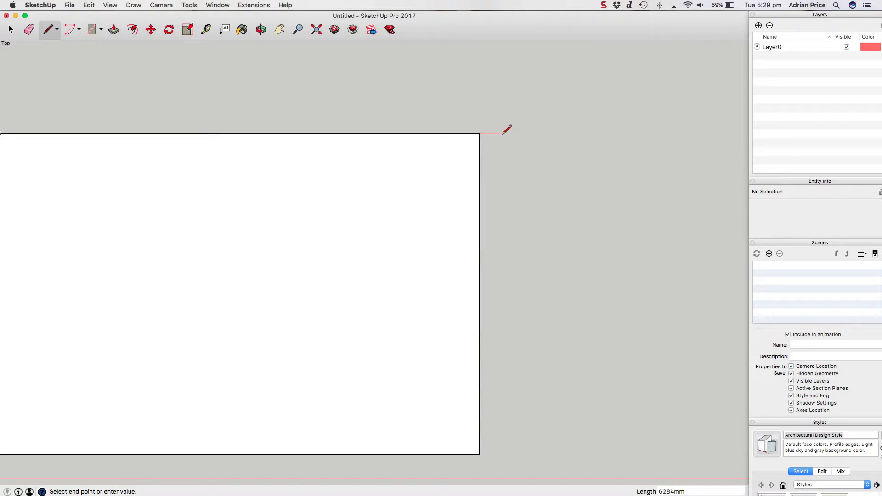
pyautogui.click(504, 133)
pyautogui.scroll(4, 473, 133)
pyautogui.scroll(-2, 506, 120)
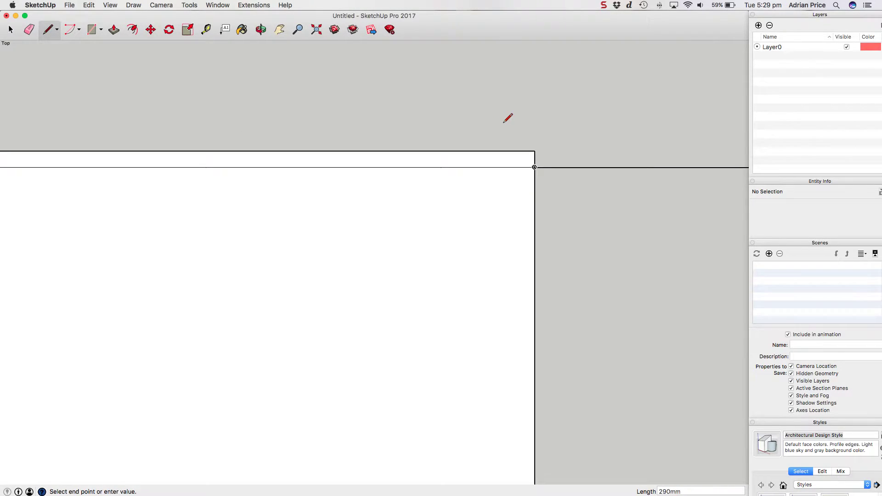
pyautogui.scroll(-2, 584, 134)
pyautogui.press('space')
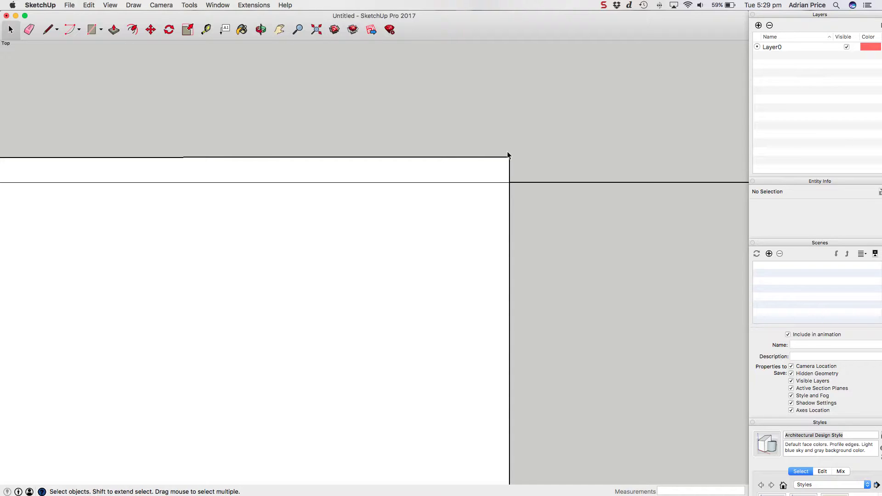
# Step: Measure the roughly 4mm gap at the rectangle's corner with the Tape Measure
pyautogui.press('t')
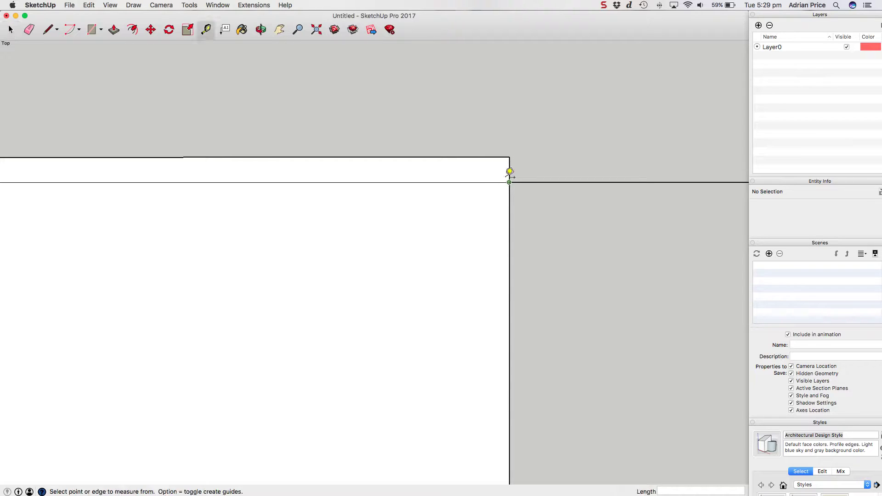
pyautogui.click(509, 182)
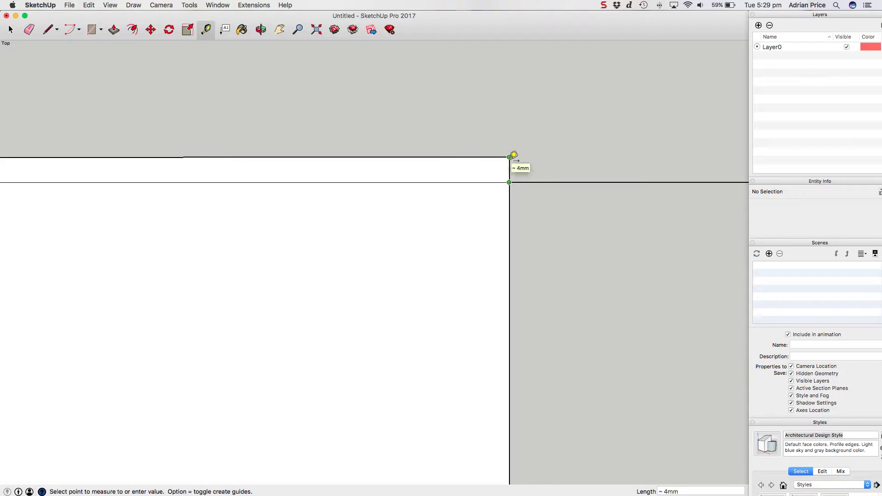
pyautogui.press('space')
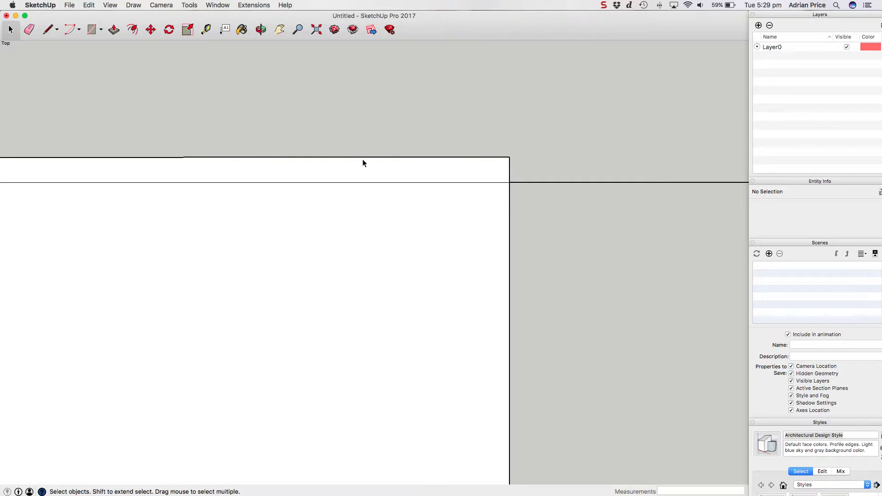
# Step: Erase the stray edge right of the rectangle and the thin sliver along its top
pyautogui.click(27, 31)
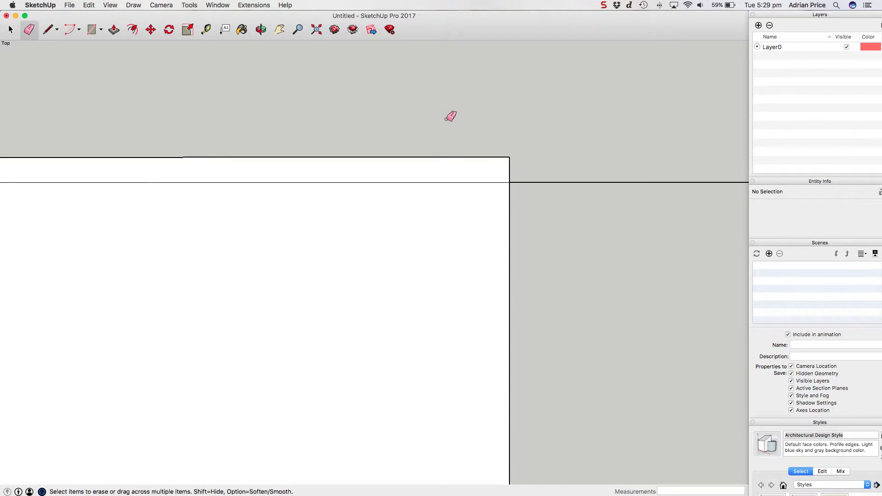
pyautogui.click(555, 183)
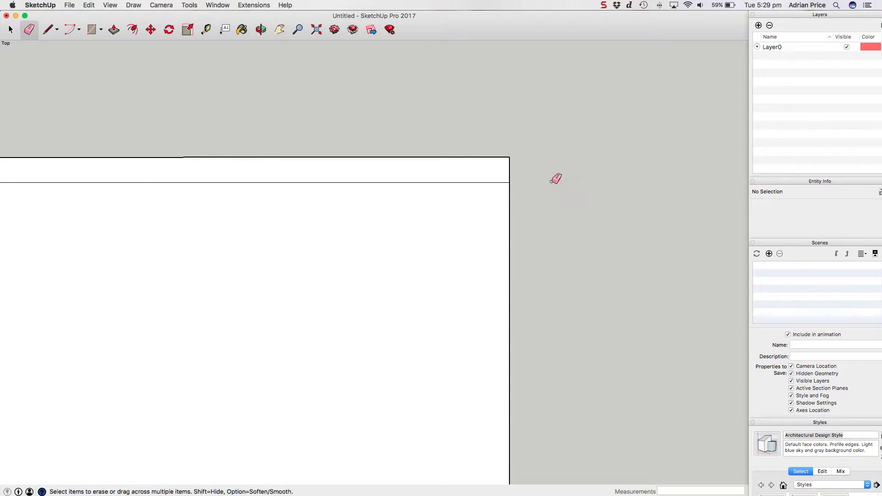
pyautogui.click(506, 156)
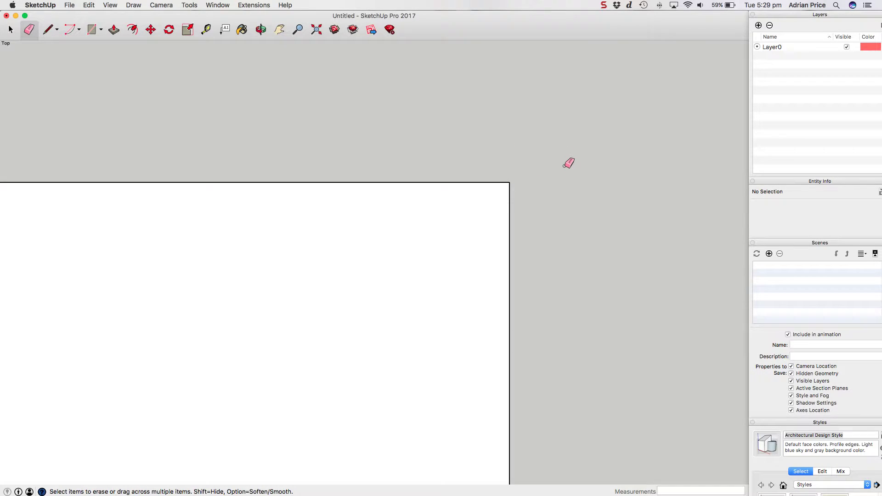
pyautogui.scroll(-3, 485, 180)
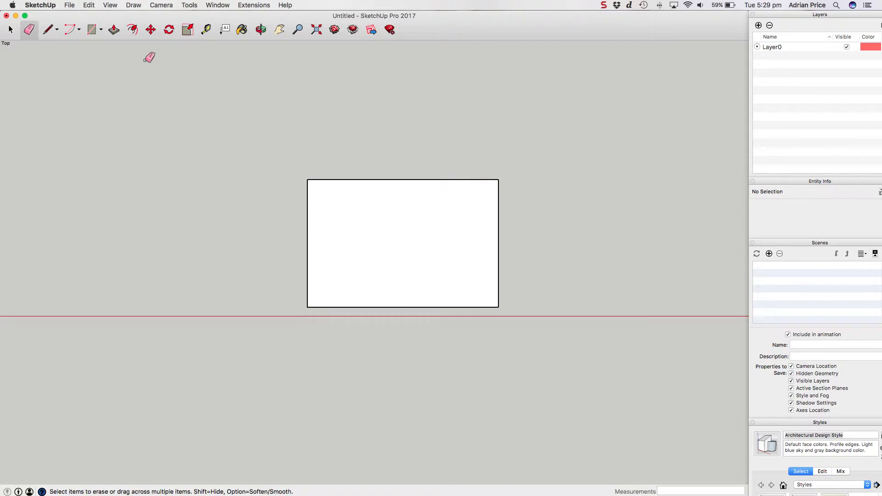
pyautogui.click(47, 30)
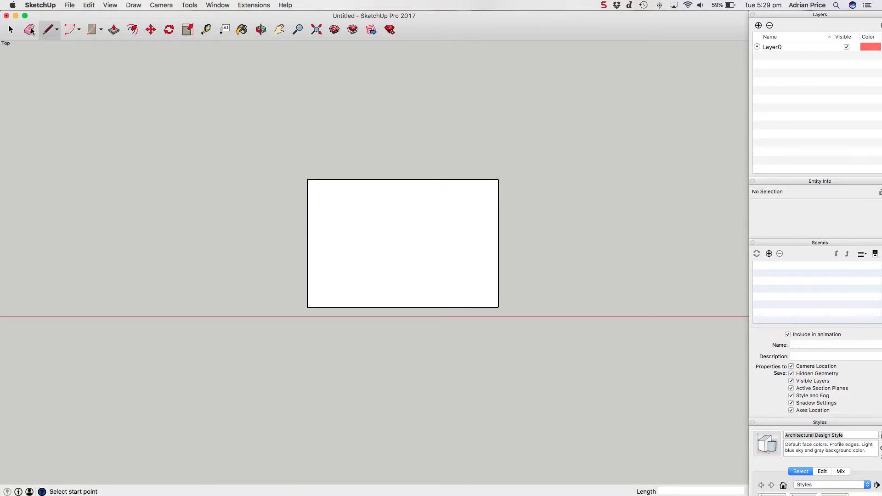
pyautogui.click(206, 30)
pyautogui.click(307, 179)
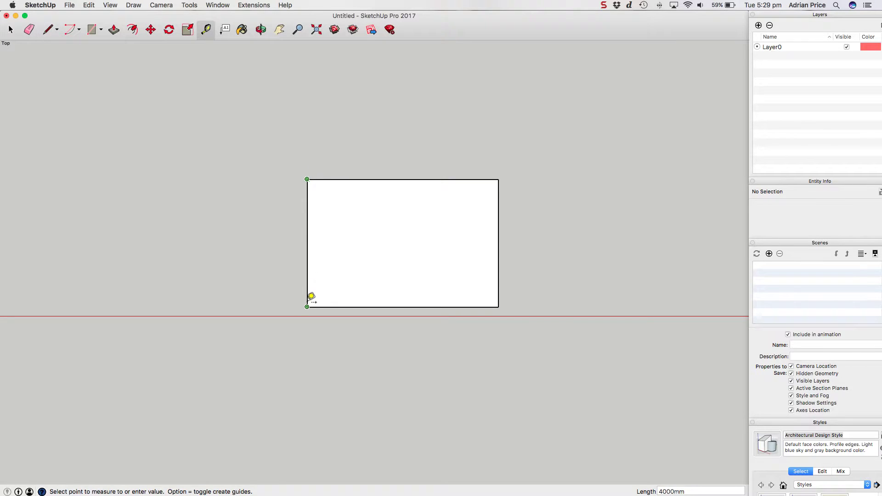
pyautogui.click(342, 290)
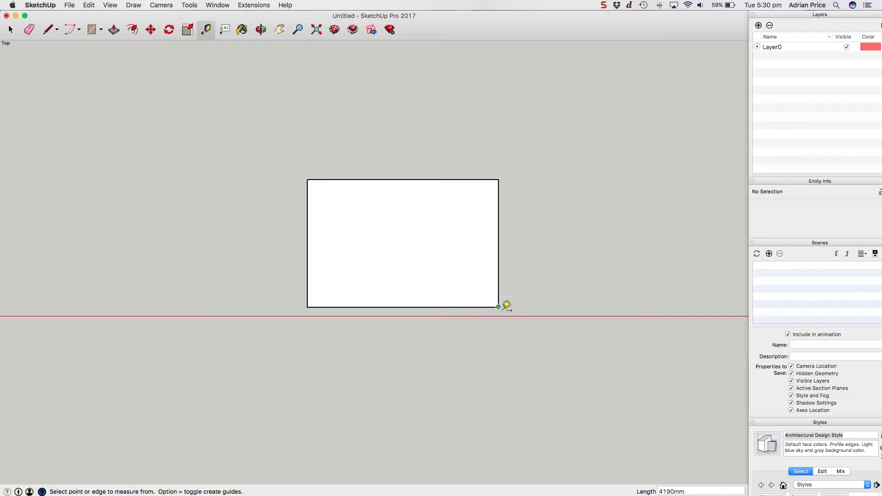
pyautogui.click(498, 306)
pyautogui.click(499, 179)
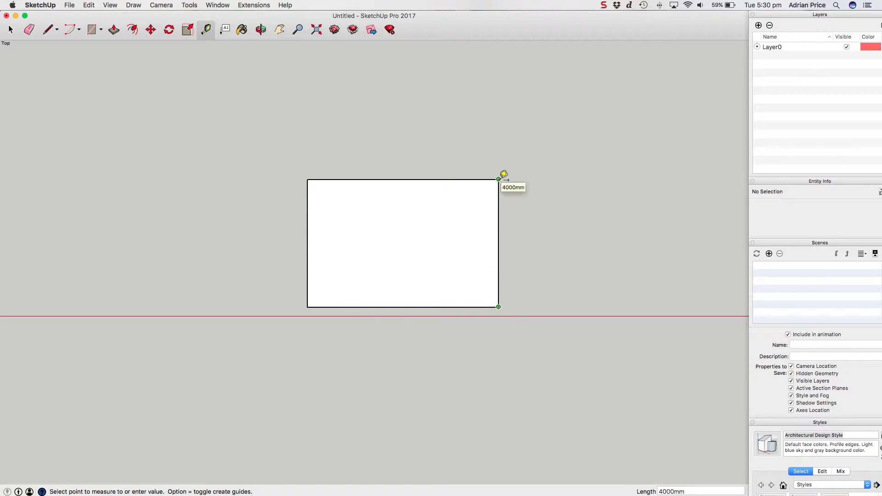
pyautogui.click(498, 179)
pyautogui.scroll(2, 400, 222)
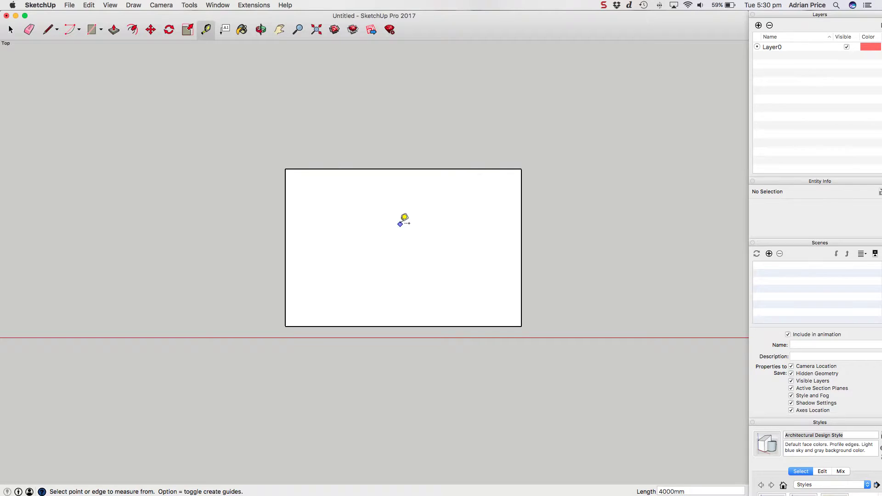
pyautogui.scroll(2, 428, 246)
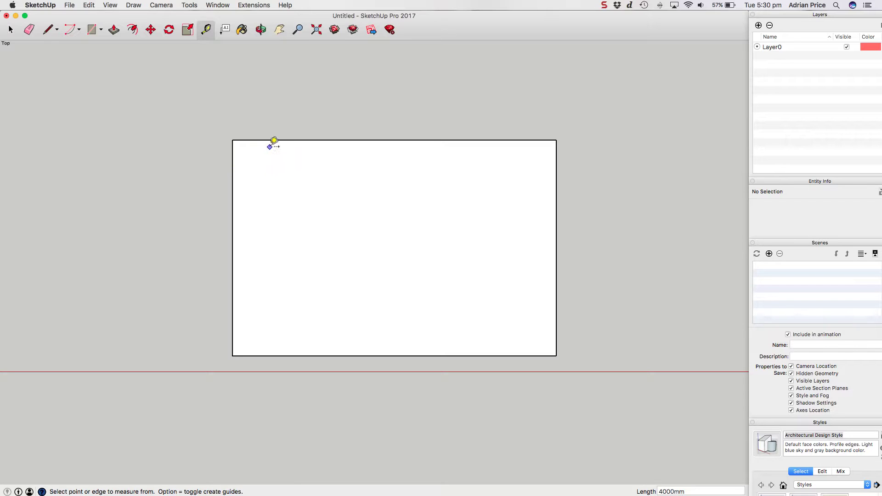
pyautogui.scroll(-8, 278, 158)
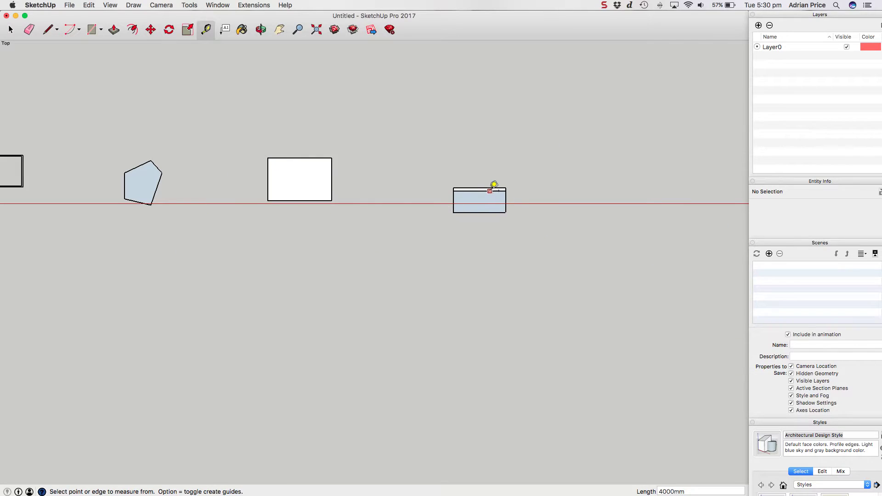
pyautogui.scroll(2, 492, 189)
pyautogui.scroll(6, 492, 195)
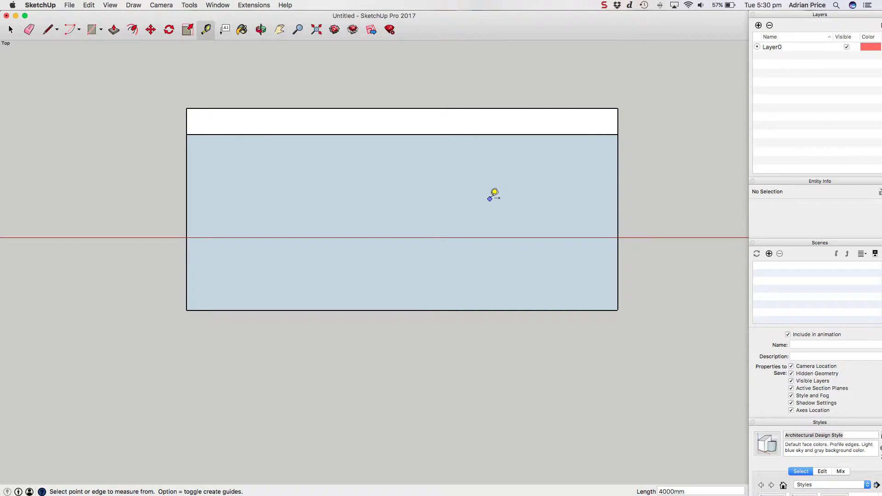
pyautogui.press('o')
pyautogui.moveTo(321, 252); pyautogui.dragTo(526, 98)
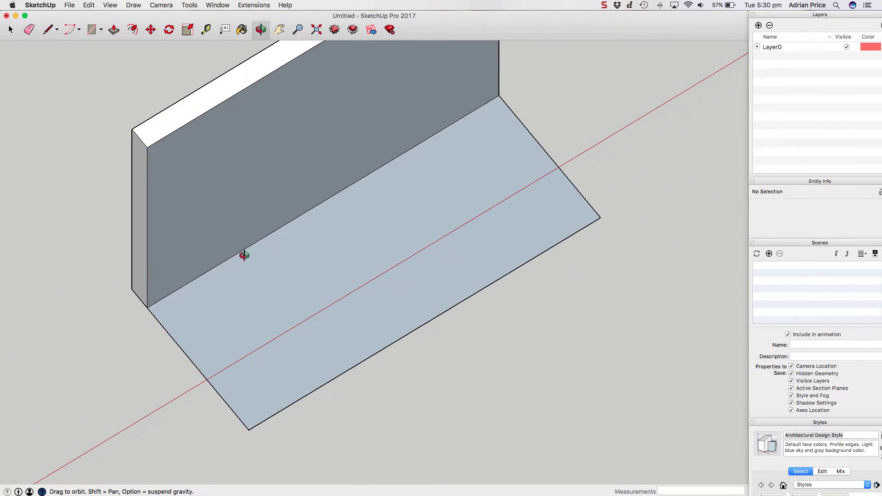
pyautogui.scroll(-3, 231, 274)
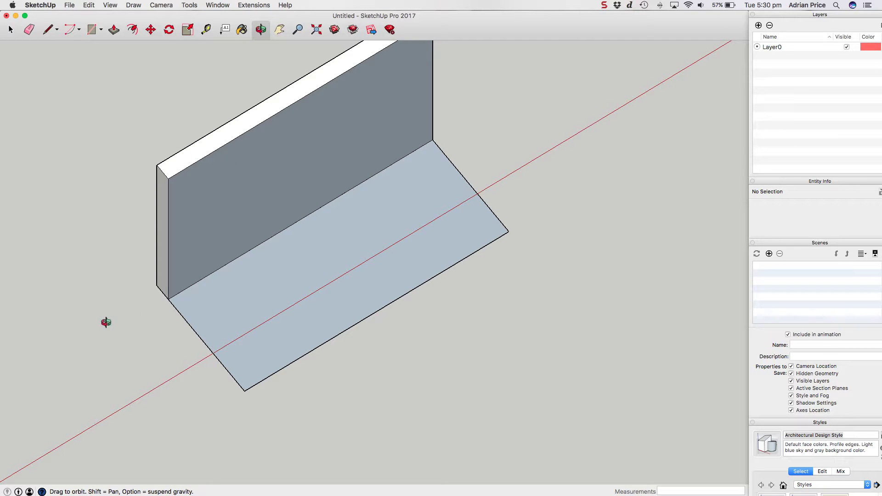
pyautogui.scroll(10, 169, 295)
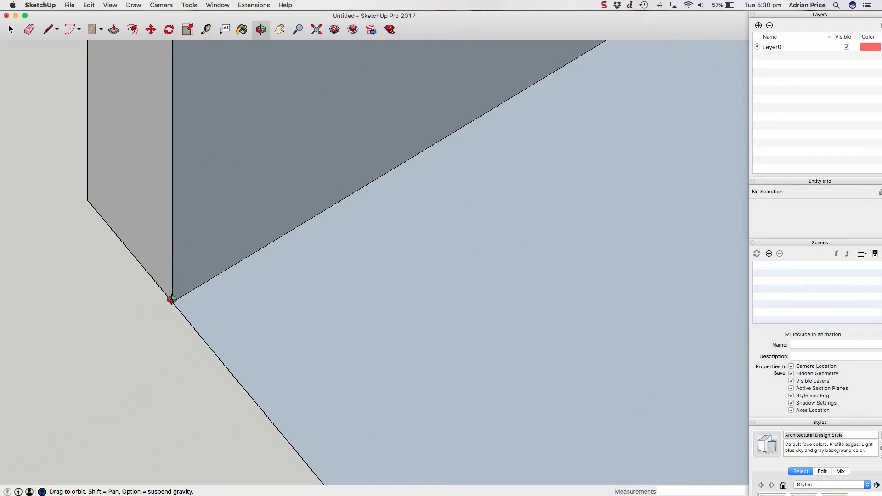
pyautogui.moveTo(103, 309); pyautogui.dragTo(185, 312)
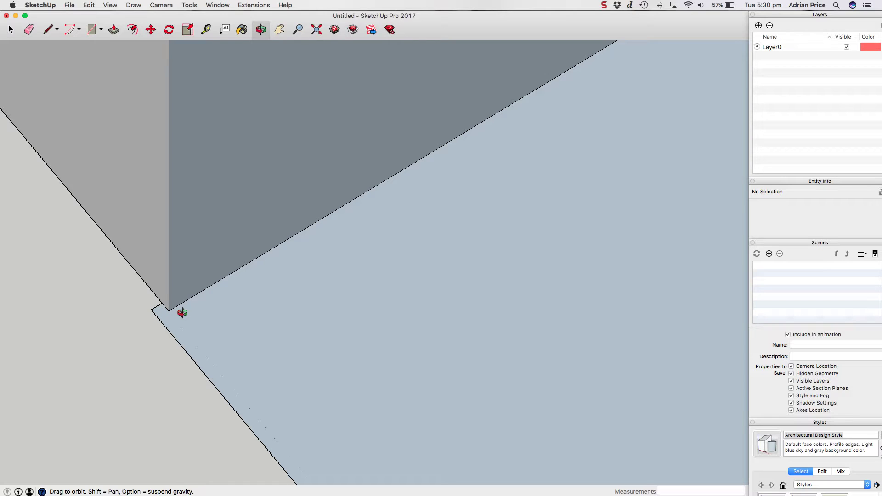
pyautogui.press('t')
pyautogui.click(168, 311)
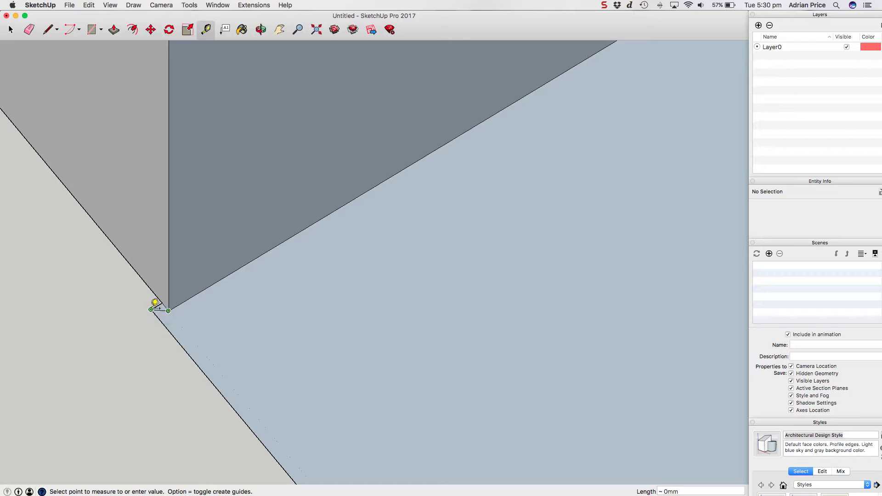
pyautogui.press('space')
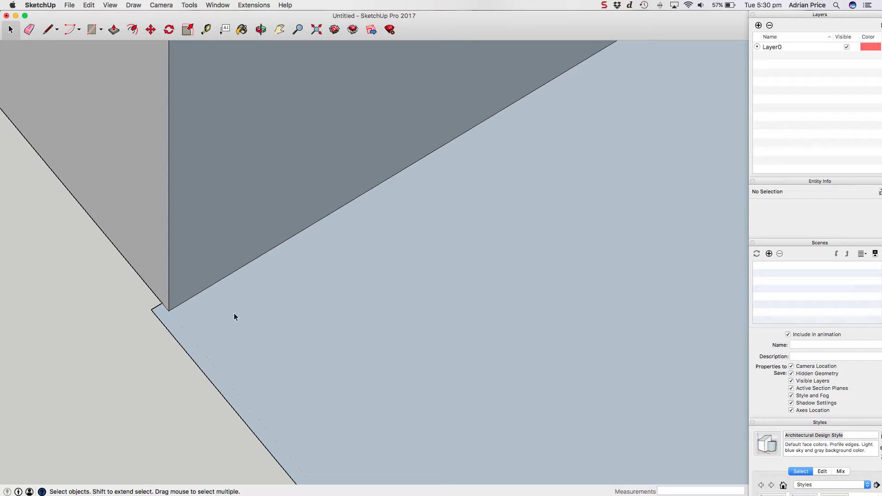
pyautogui.scroll(-5, 201, 275)
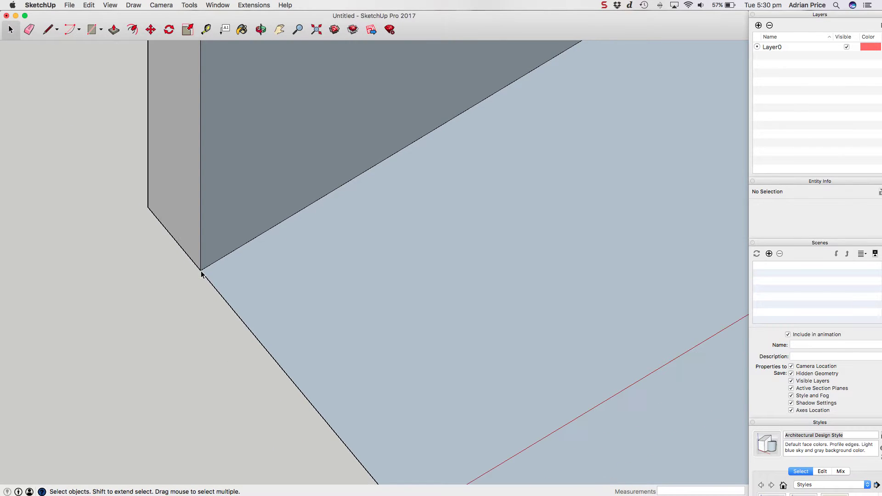
pyautogui.scroll(5, 201, 274)
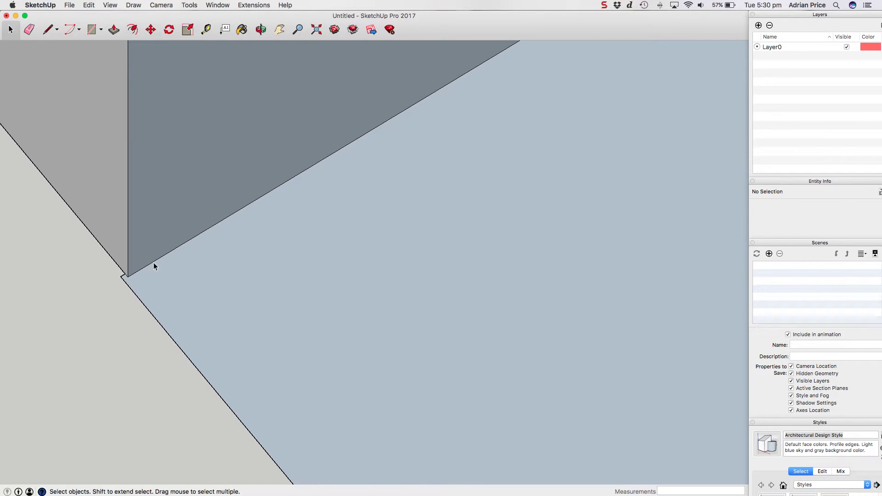
pyautogui.scroll(2, 133, 275)
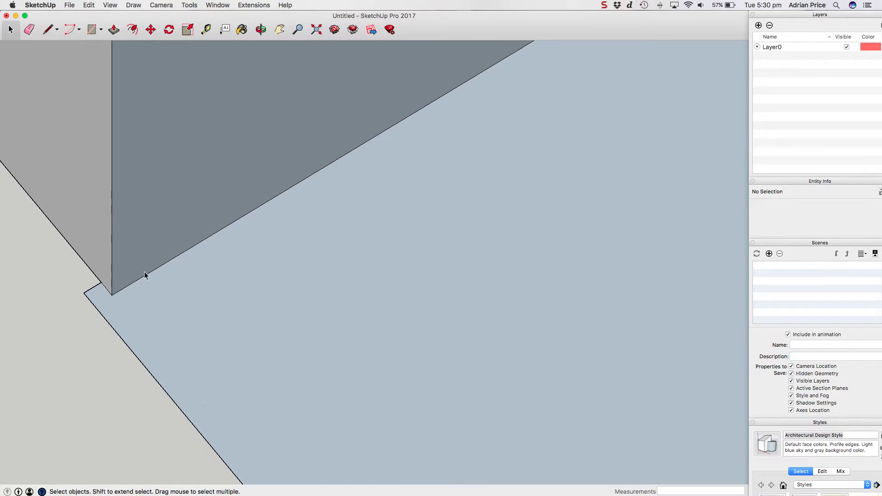
pyautogui.scroll(-6, 188, 253)
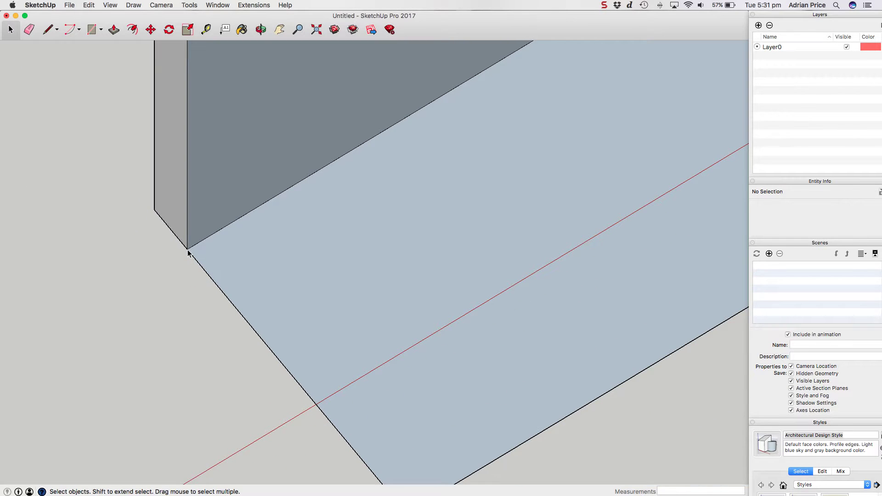
pyautogui.scroll(-1, 188, 252)
pyautogui.press('t')
pyautogui.click(158, 212)
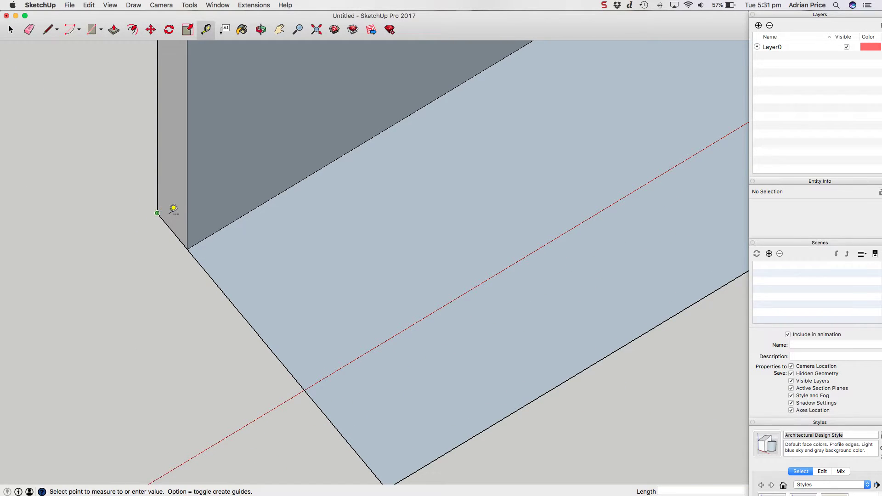
pyautogui.scroll(-1, 287, 241)
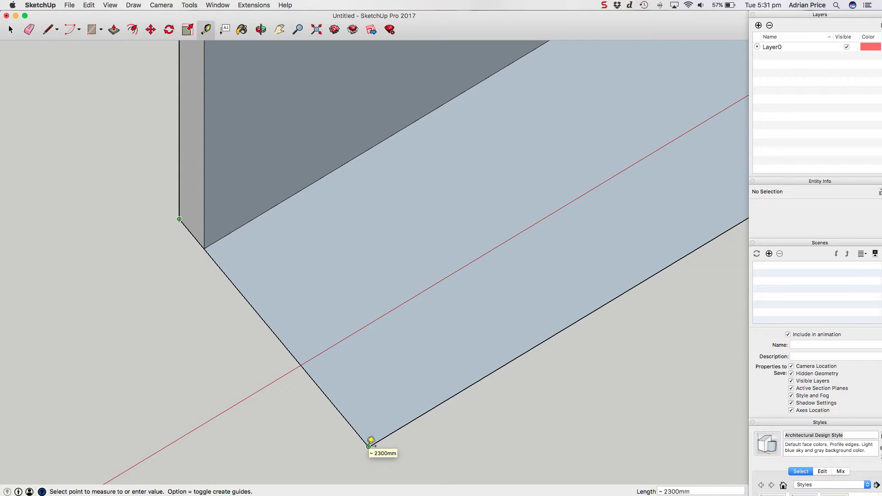
pyautogui.press('space')
pyautogui.scroll(5, 200, 227)
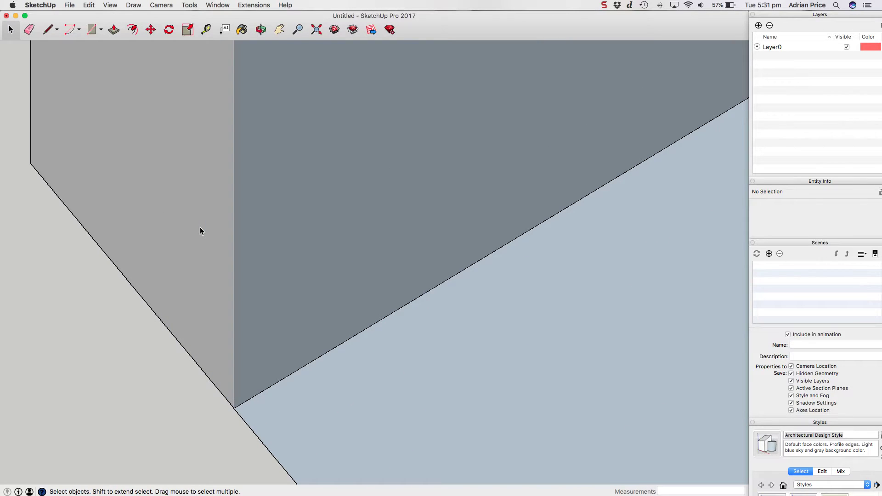
pyautogui.keyDown('shift'); pyautogui.moveTo(243, 415); pyautogui.dragTo(204, 399, button='middle'); pyautogui.keyUp('shift')
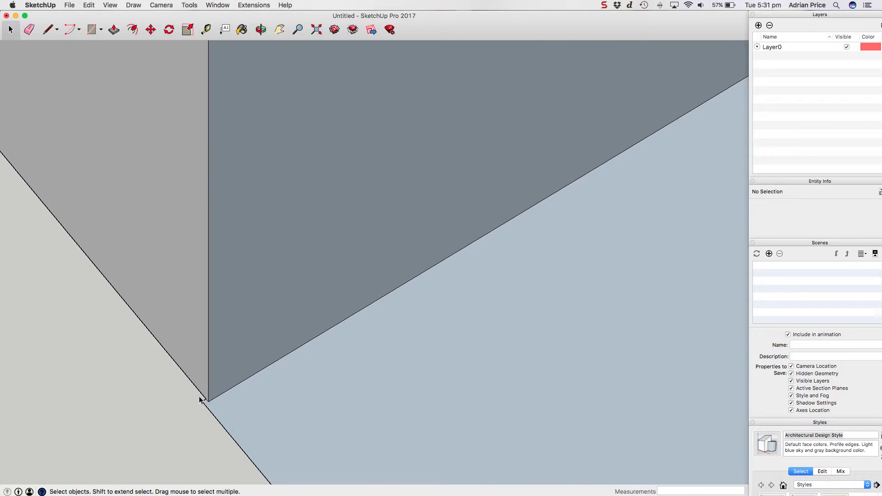
pyautogui.scroll(-1, 167, 362)
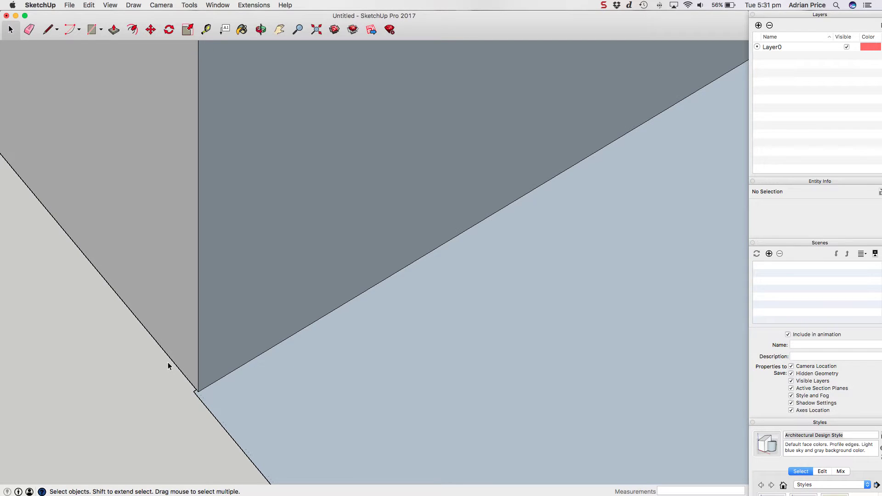
pyautogui.scroll(2, 167, 362)
pyautogui.scroll(-5, 167, 363)
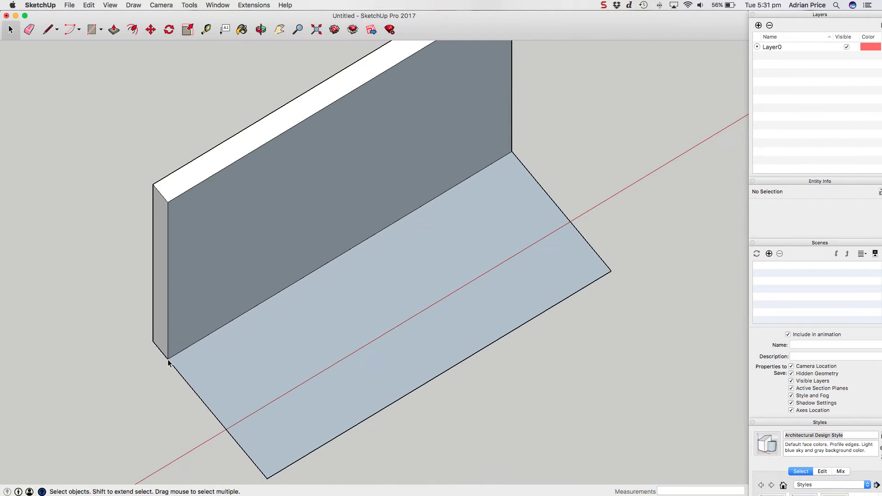
pyautogui.scroll(-4, 168, 363)
pyautogui.press('t')
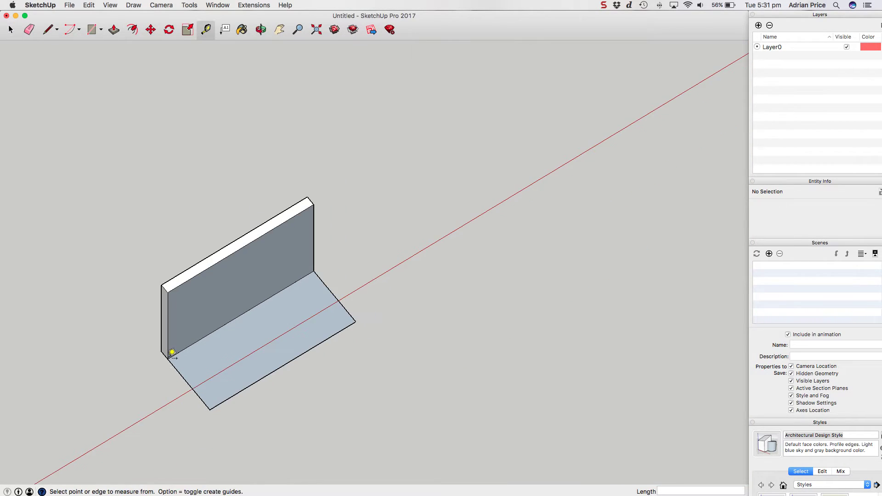
pyautogui.click(162, 285)
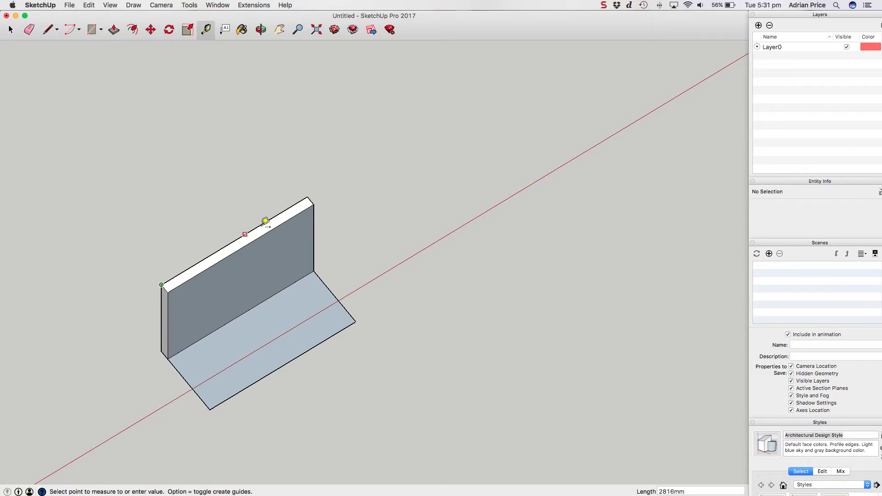
pyautogui.click(308, 196)
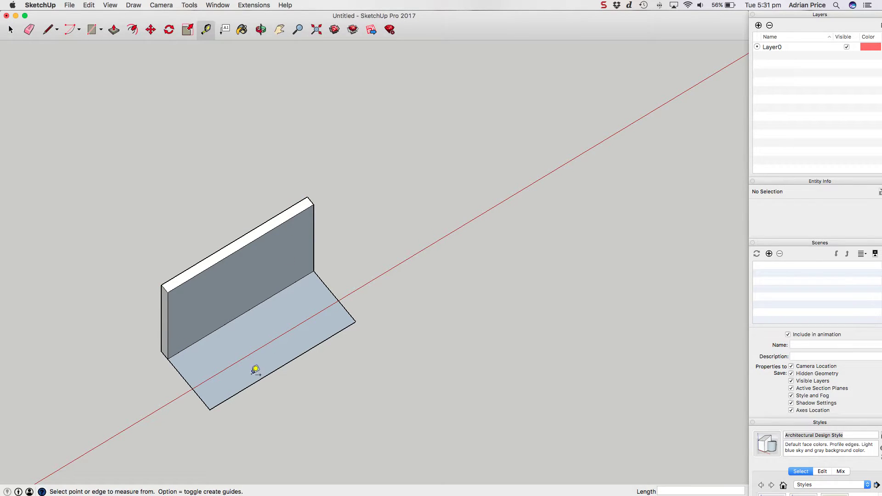
pyautogui.click(210, 409)
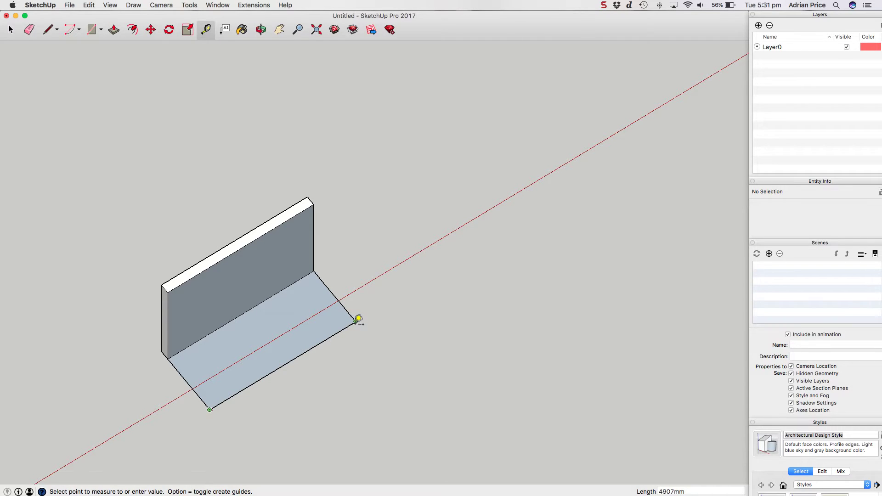
pyautogui.press('space')
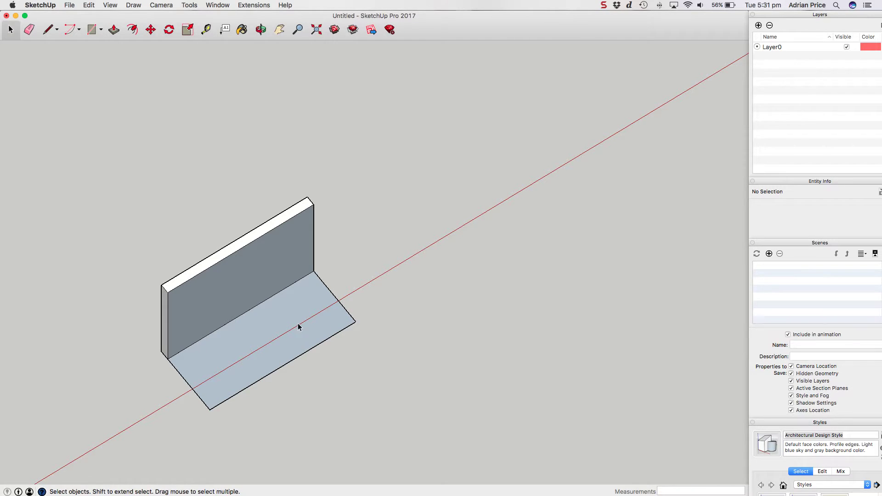
pyautogui.press('t')
pyautogui.click(209, 409)
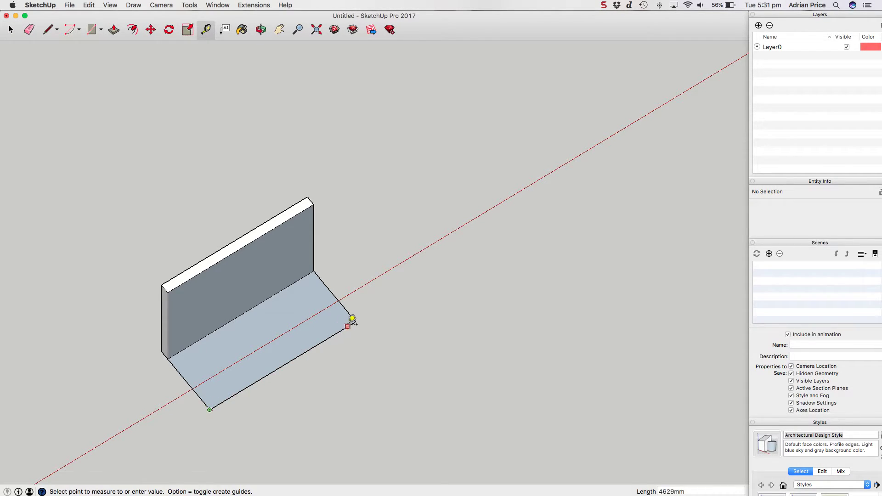
pyautogui.press('space')
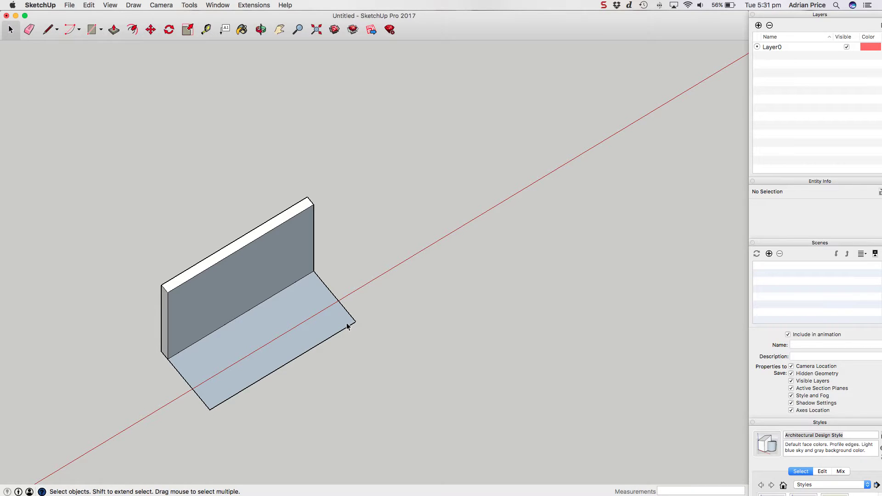
# Step: Copy the floor's short left edge 4900mm along the red axis
pyautogui.click(193, 394)
pyautogui.scroll(2, 194, 393)
pyautogui.press('m')
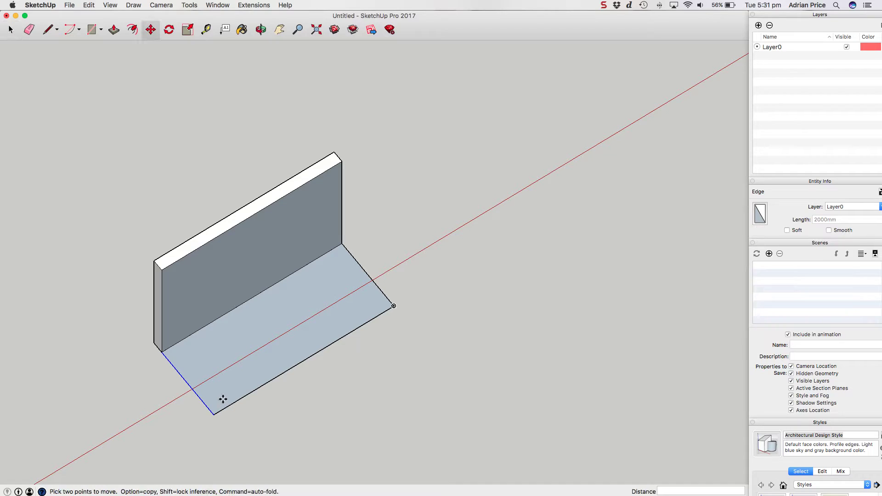
pyautogui.click(216, 401)
pyautogui.press('alt')
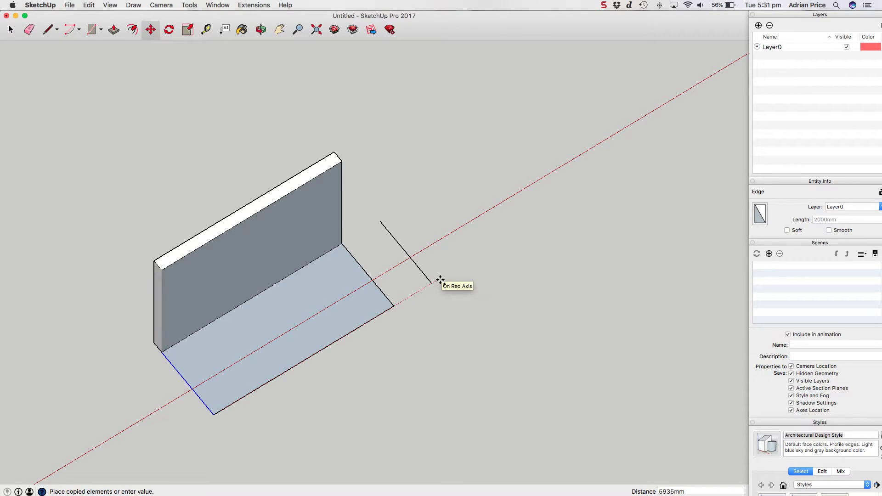
pyautogui.write('4')
pyautogui.press('Escape')
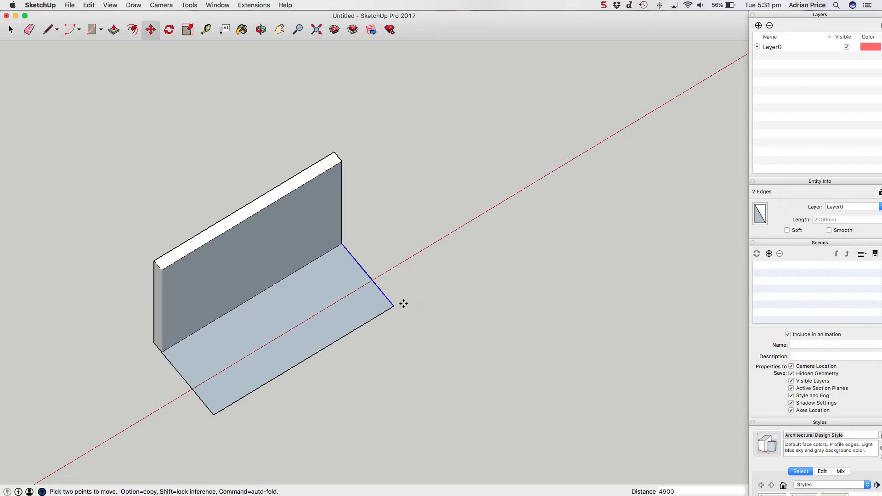
# Step: Delete the leftover floor sliver edges beyond the new floor end
pyautogui.scroll(6, 396, 304)
pyautogui.scroll(3, 381, 281)
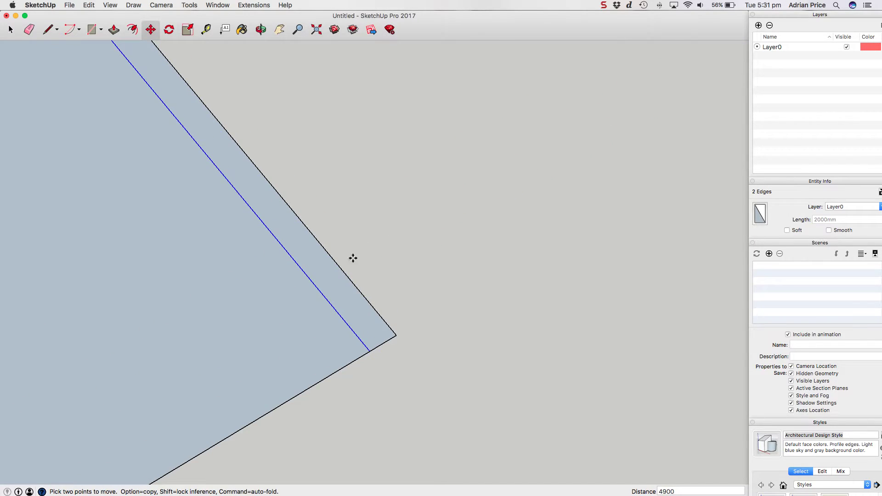
pyautogui.press('e')
pyautogui.press('Delete')
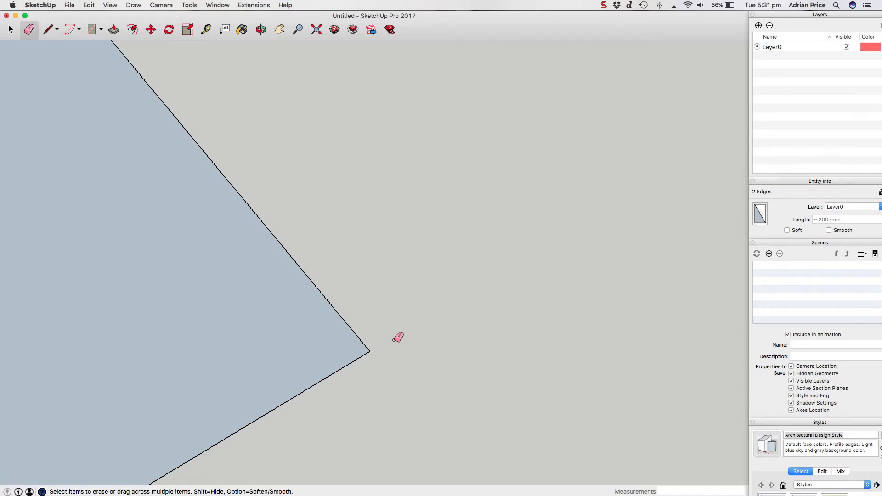
# Step: Erase the thin sliver edges at the wall's corner along its base
pyautogui.moveTo(398, 336); pyautogui.dragTo(363, 291, button='middle')
pyautogui.scroll(3, 301, 212)
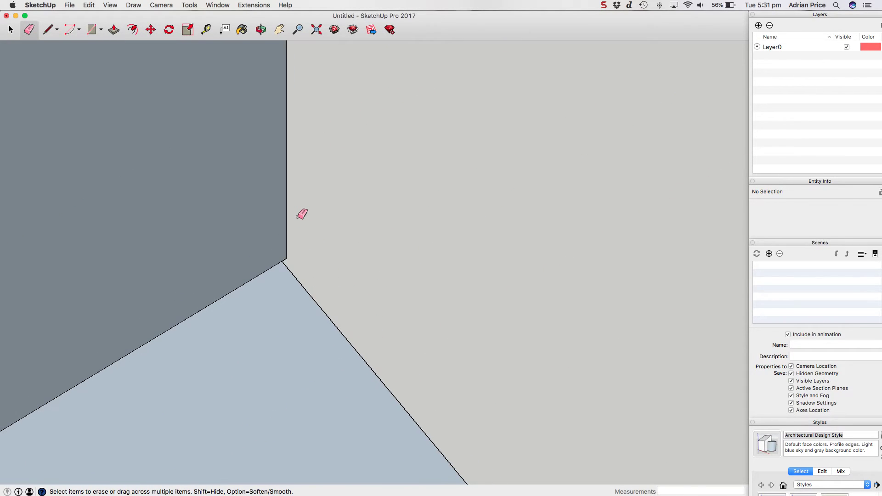
pyautogui.scroll(1, 288, 256)
pyautogui.moveTo(272, 252); pyautogui.dragTo(265, 254, button='middle')
pyautogui.scroll(3, 264, 252)
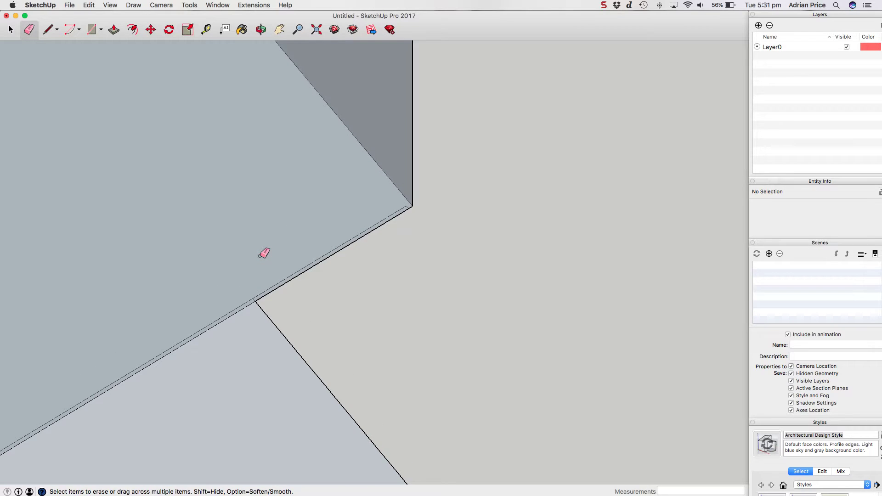
pyautogui.scroll(2, 411, 202)
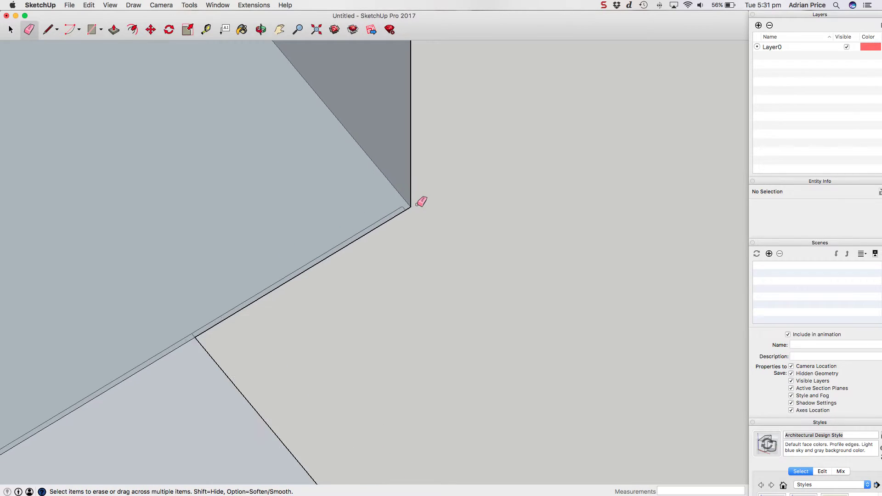
pyautogui.scroll(1, 407, 204)
pyautogui.moveTo(405, 205); pyautogui.dragTo(349, 216)
pyautogui.scroll(-3, 349, 217)
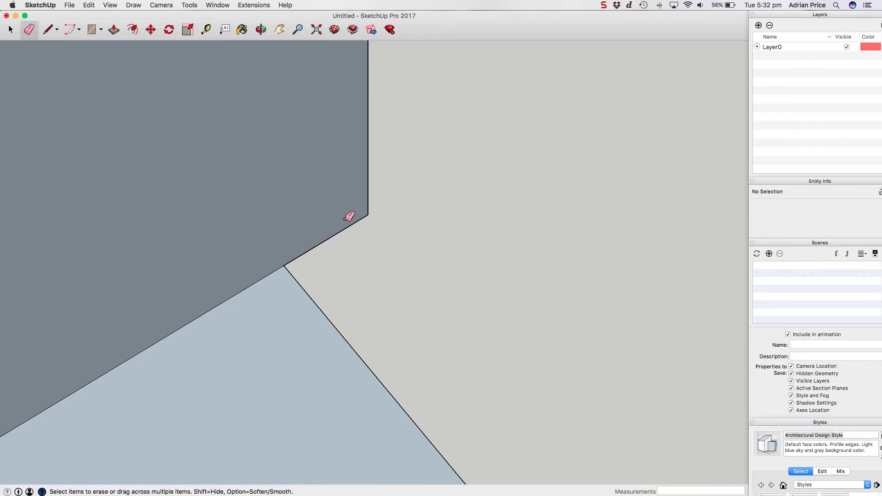
pyautogui.click(109, 5)
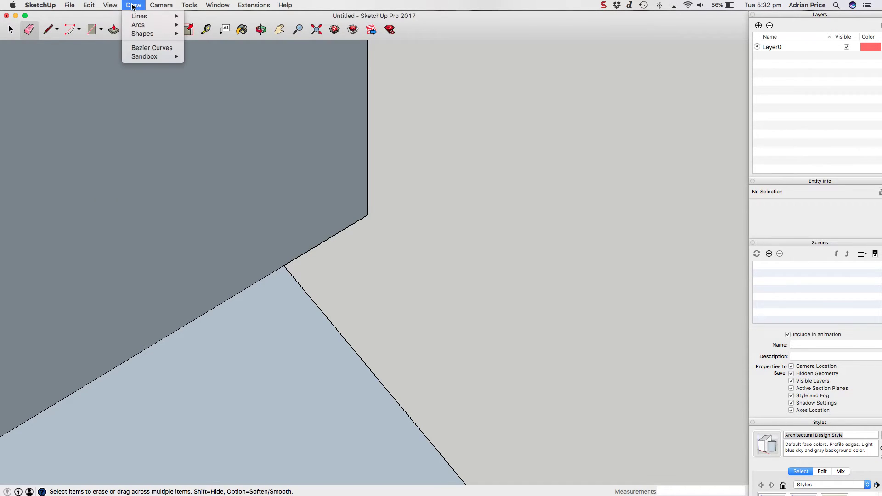
pyautogui.moveTo(166, 127)
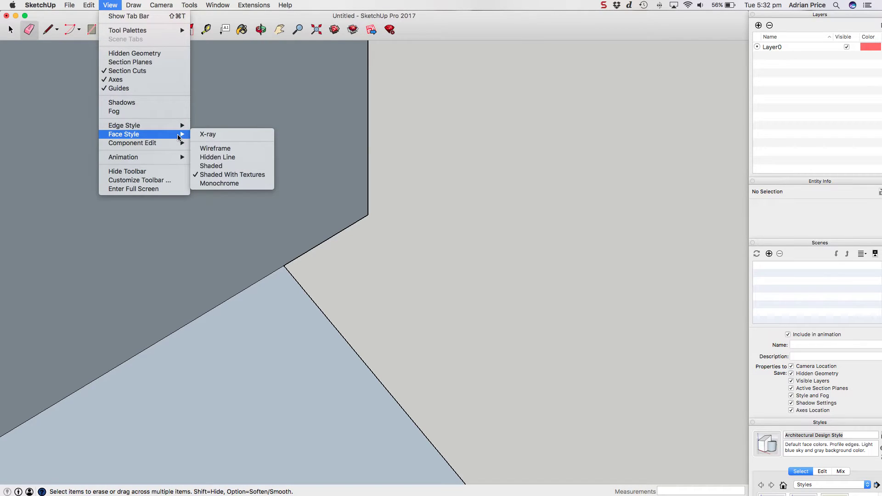
pyautogui.click(219, 134)
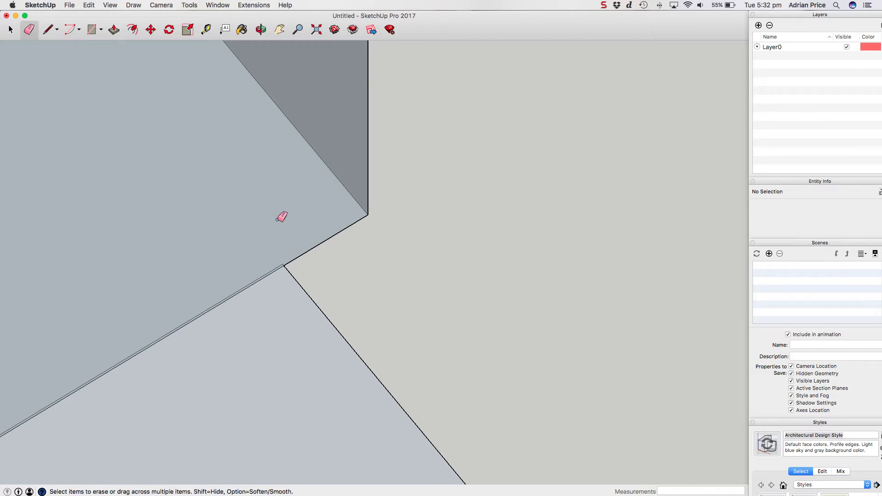
pyautogui.press('super+z')
pyautogui.press('super+shift+z')
pyautogui.press('super+z')
pyautogui.press('super+shift+z')
pyautogui.press('super+z')
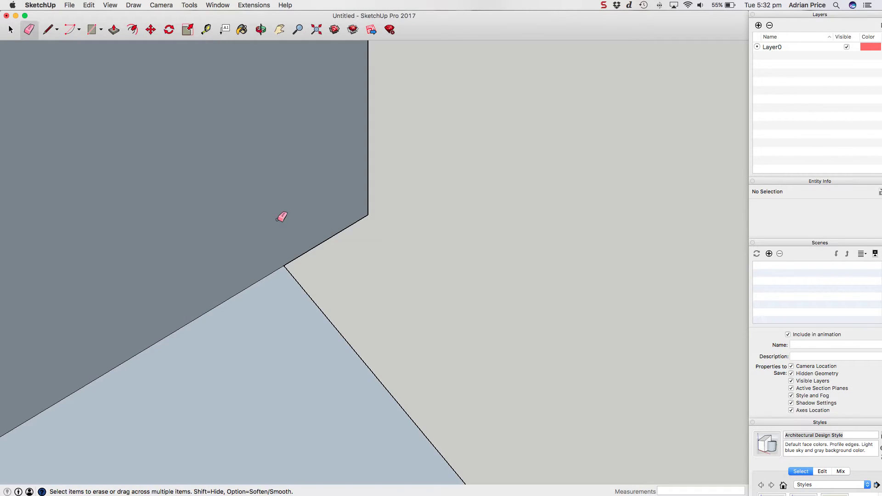
pyautogui.press('super+shift+z')
pyautogui.press('super+z')
pyautogui.scroll(2, 378, 195)
# Step: Try a push/pull on the wall's end face, finishing at zero distance
pyautogui.scroll(-2, 378, 196)
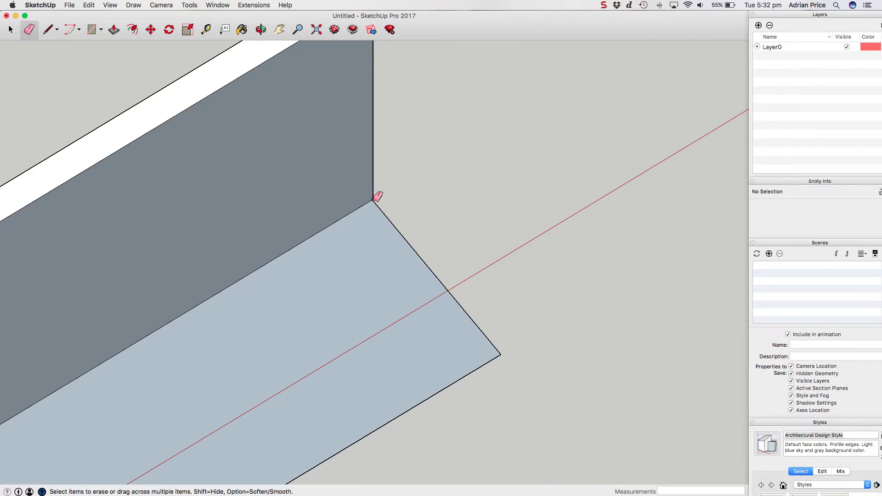
pyautogui.scroll(-5, 378, 196)
pyautogui.scroll(6, 207, 293)
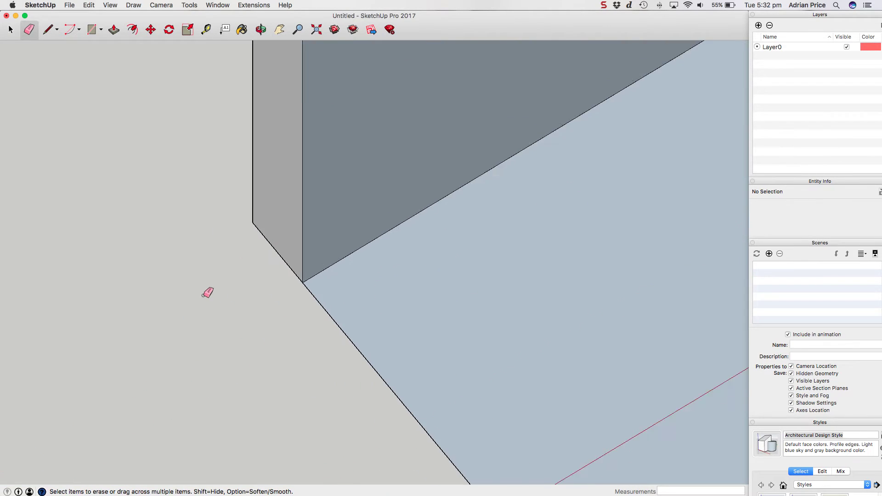
pyautogui.scroll(4, 413, 256)
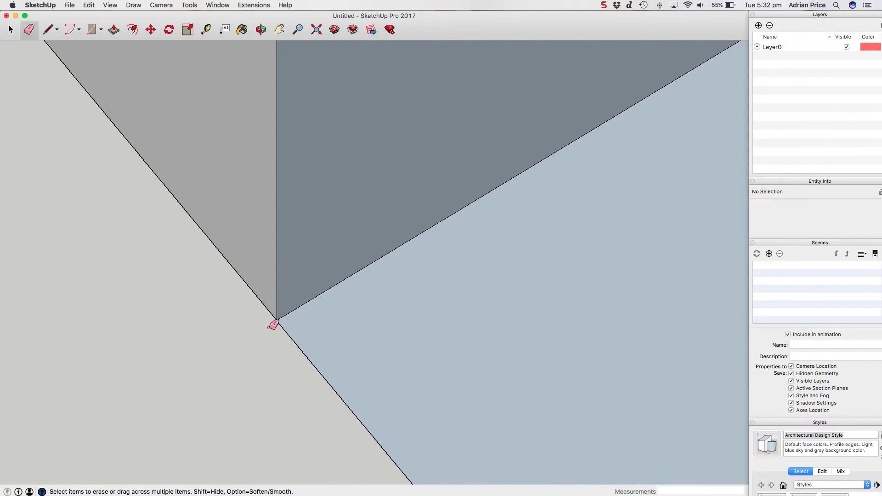
pyautogui.scroll(-1, 273, 324)
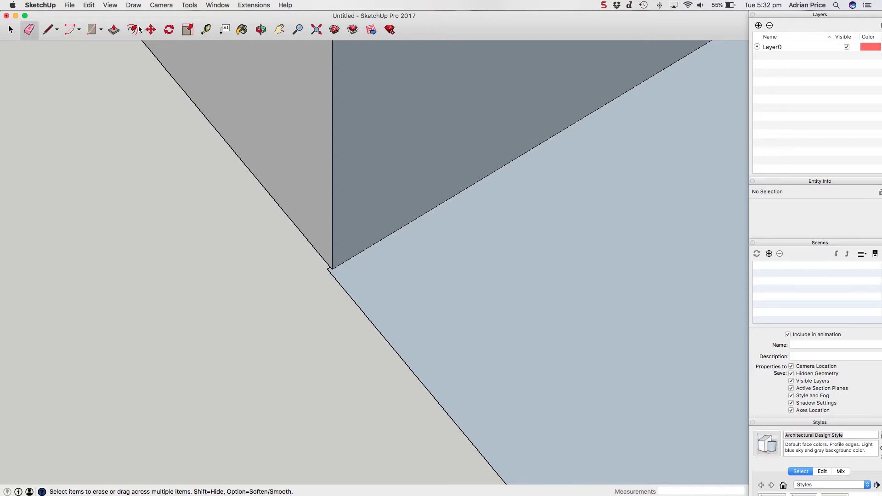
pyautogui.click(113, 30)
pyautogui.click(319, 230)
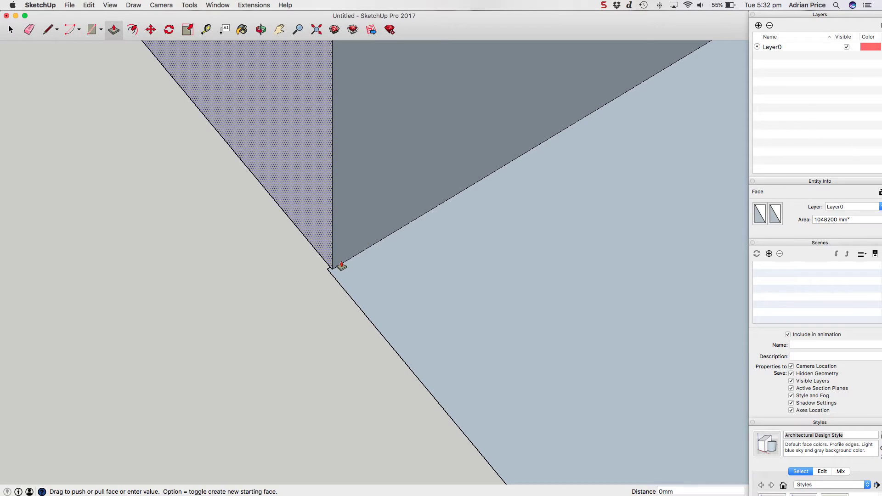
pyautogui.click(351, 301)
pyautogui.scroll(-5, 216, 245)
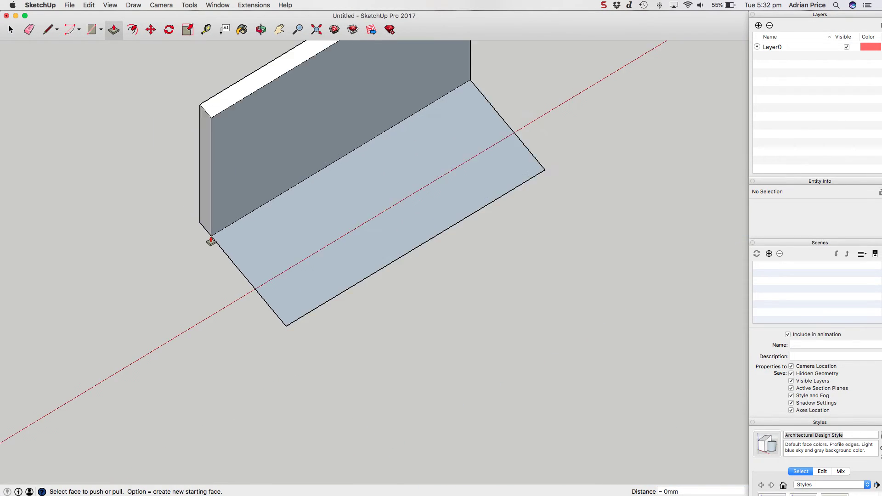
pyautogui.scroll(-1, 211, 241)
# Step: From the other side, push the wall's end face about -7mm toward the floor edge
pyautogui.press('o')
pyautogui.moveTo(450, 120); pyautogui.dragTo(213, 228)
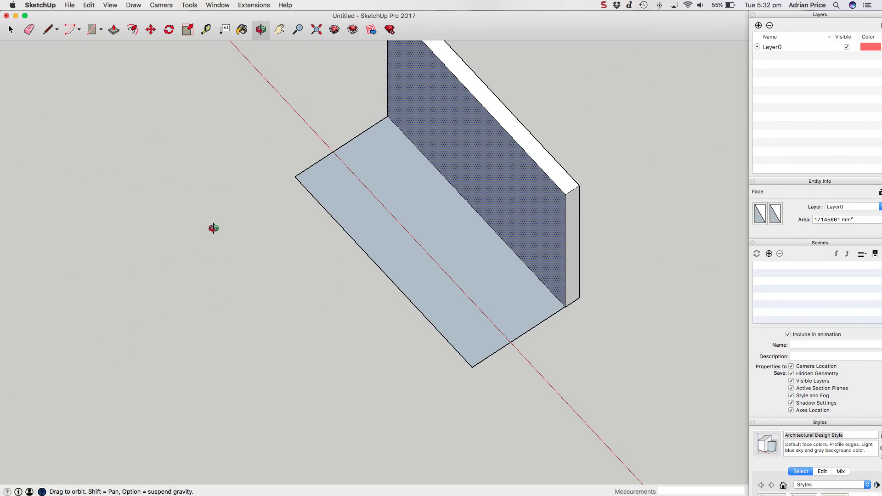
pyautogui.scroll(5, 578, 306)
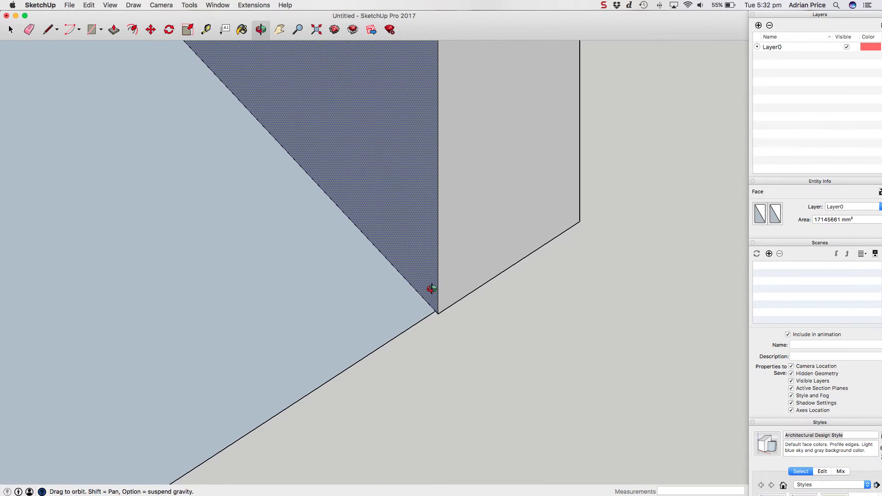
pyautogui.scroll(3, 432, 289)
pyautogui.press('p')
pyautogui.click(455, 330)
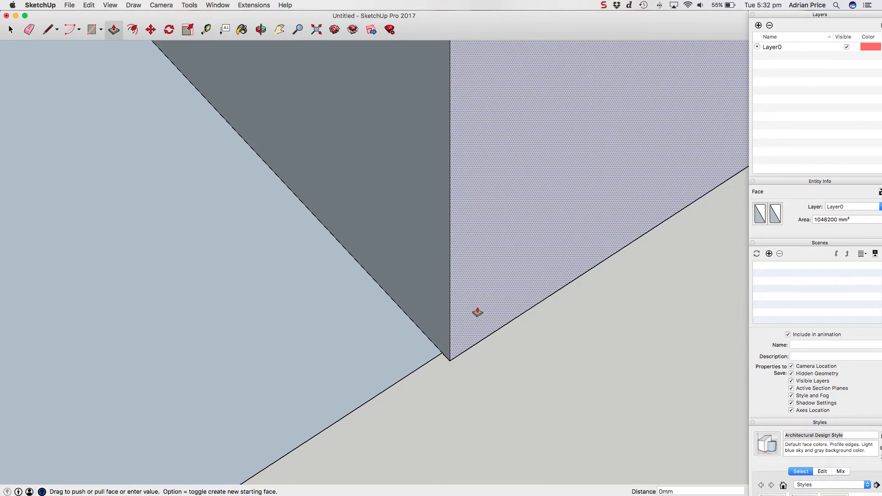
pyautogui.click(433, 363)
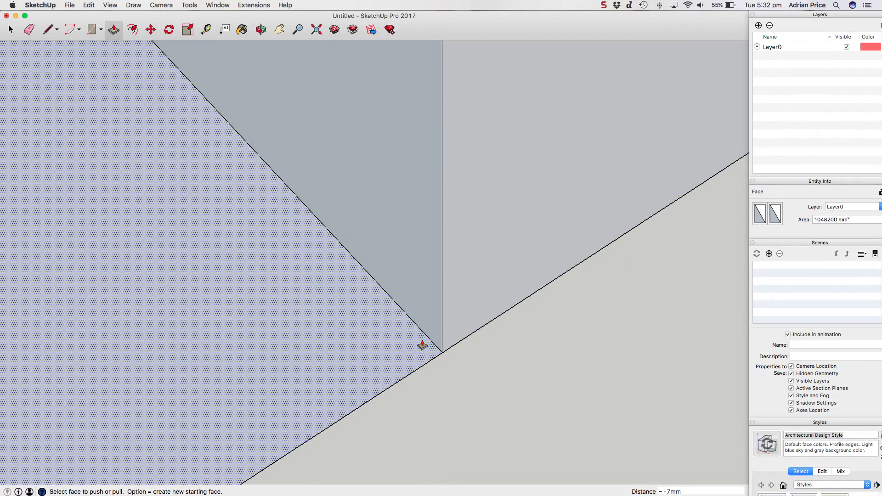
pyautogui.scroll(3, 431, 345)
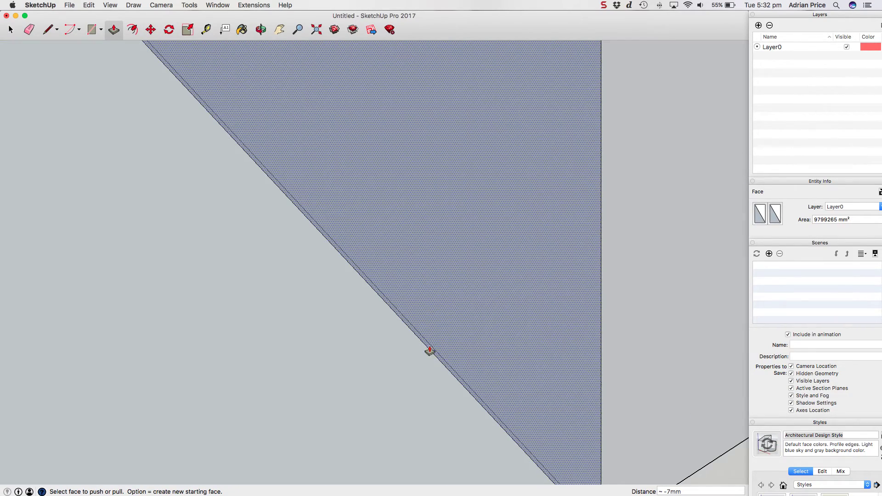
pyautogui.scroll(-10, 460, 325)
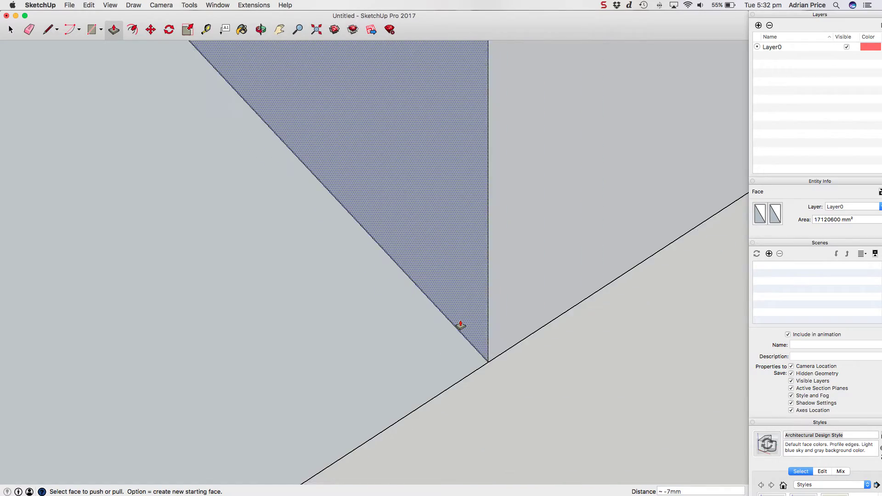
pyautogui.scroll(5, 434, 325)
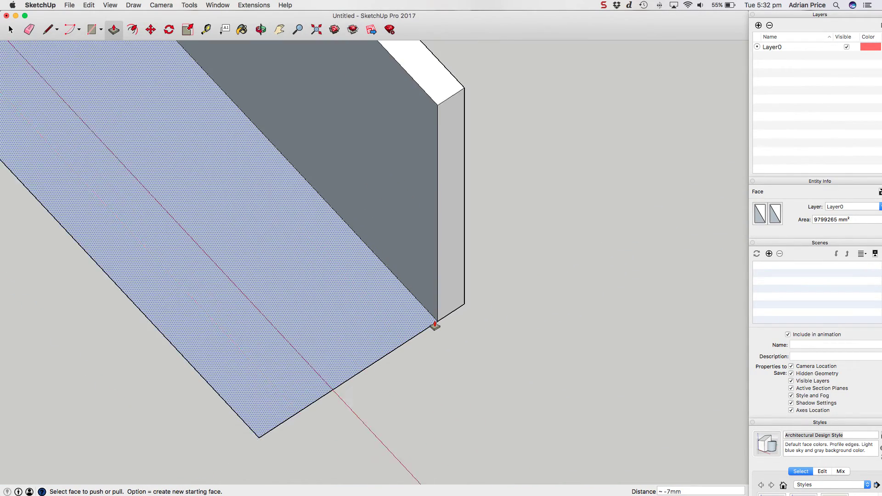
pyautogui.scroll(-4, 434, 326)
pyautogui.press('t')
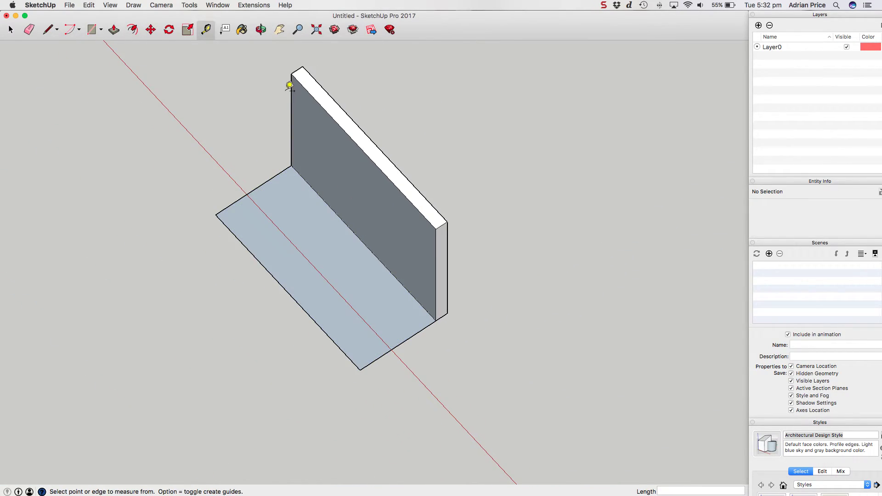
pyautogui.click(291, 73)
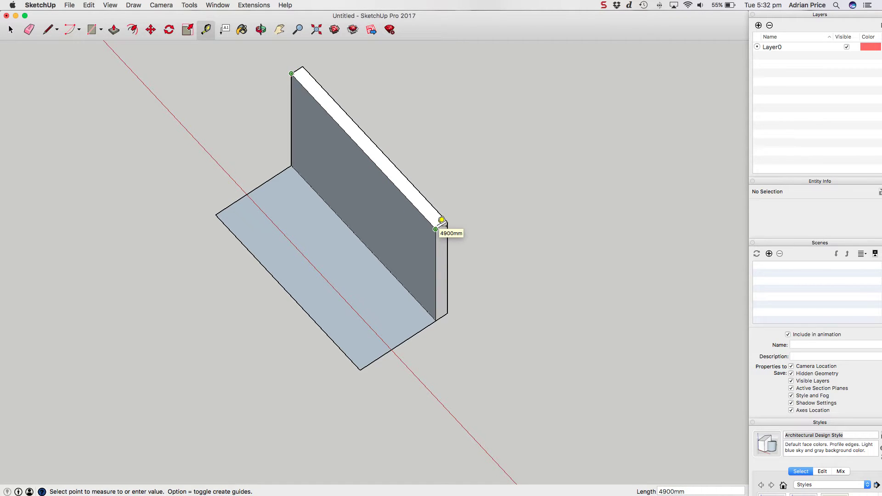
pyautogui.click(441, 220)
pyautogui.click(216, 215)
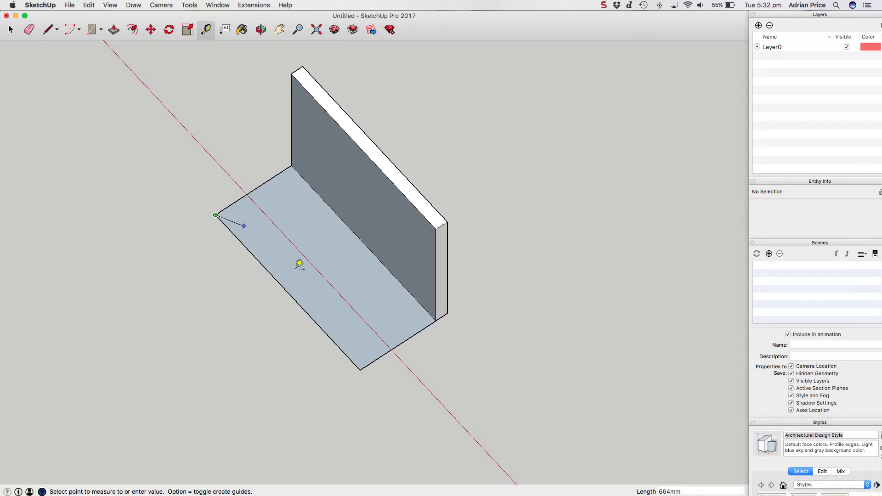
pyautogui.click(363, 360)
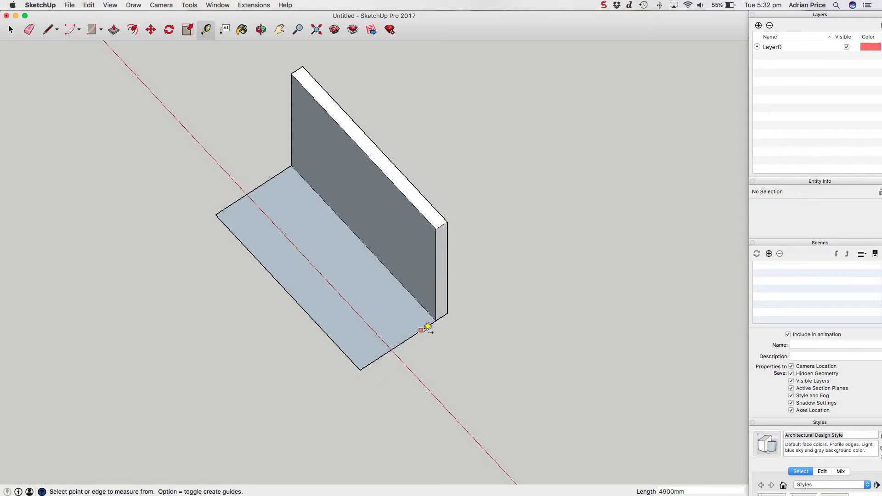
pyautogui.scroll(6, 436, 317)
pyautogui.scroll(2, 444, 364)
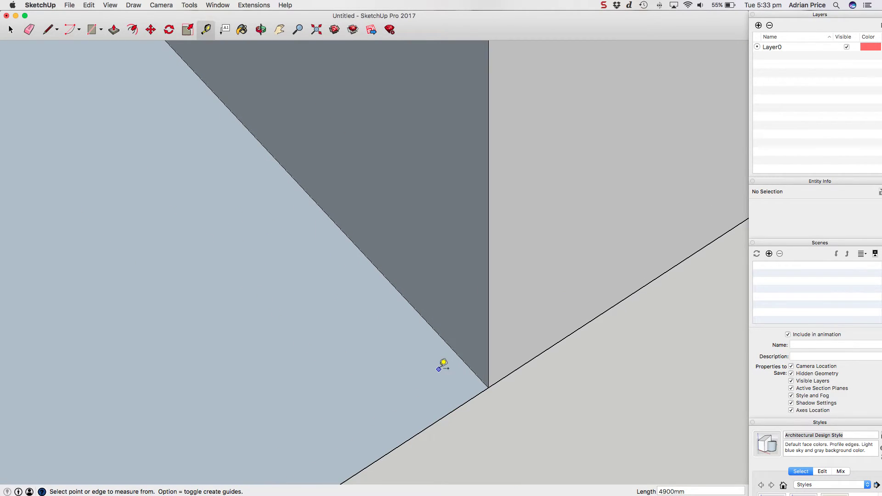
pyautogui.click(489, 387)
pyautogui.scroll(-4, 524, 198)
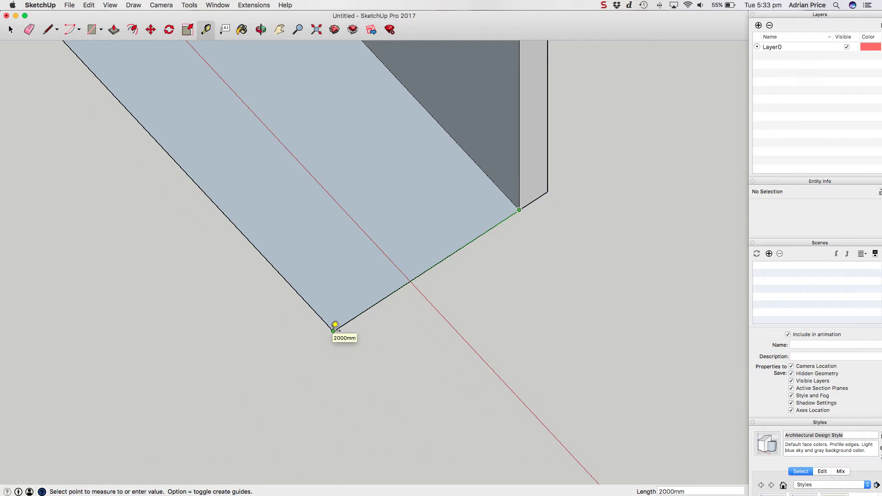
pyautogui.click(335, 325)
pyautogui.scroll(3, 524, 193)
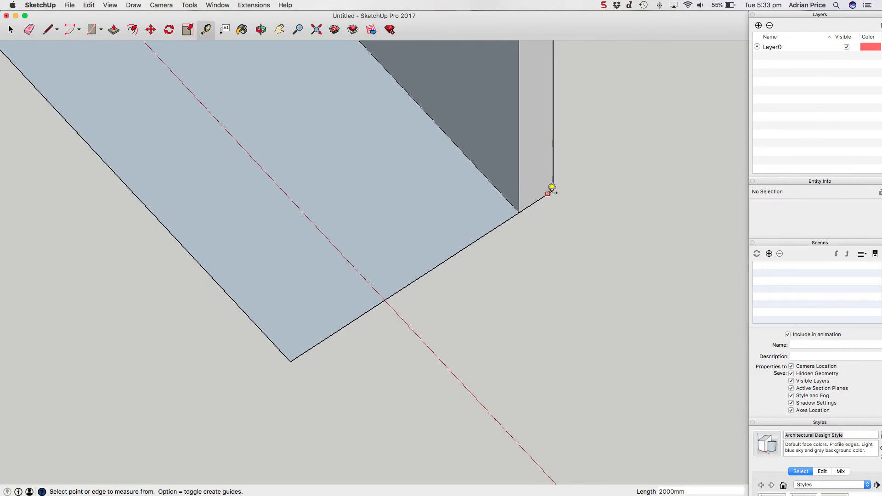
pyautogui.click(554, 188)
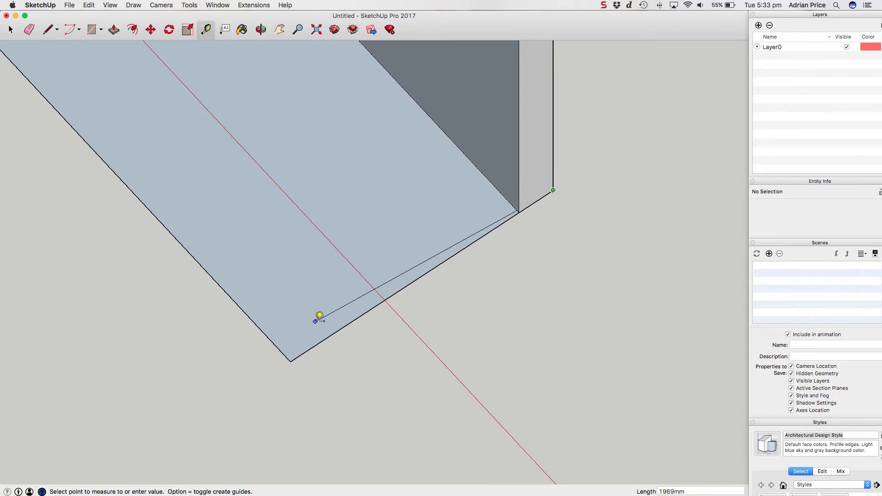
pyautogui.click(296, 355)
pyautogui.scroll(3, 524, 193)
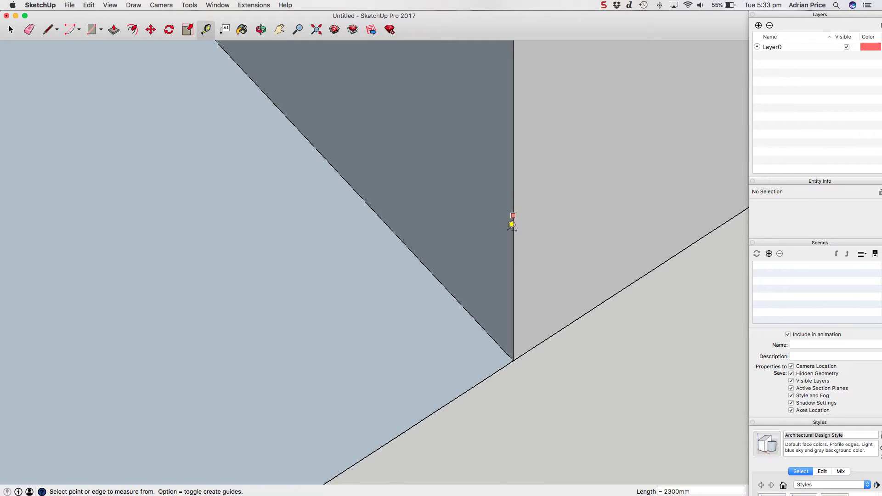
pyautogui.scroll(5, 497, 368)
pyautogui.scroll(2, 716, 214)
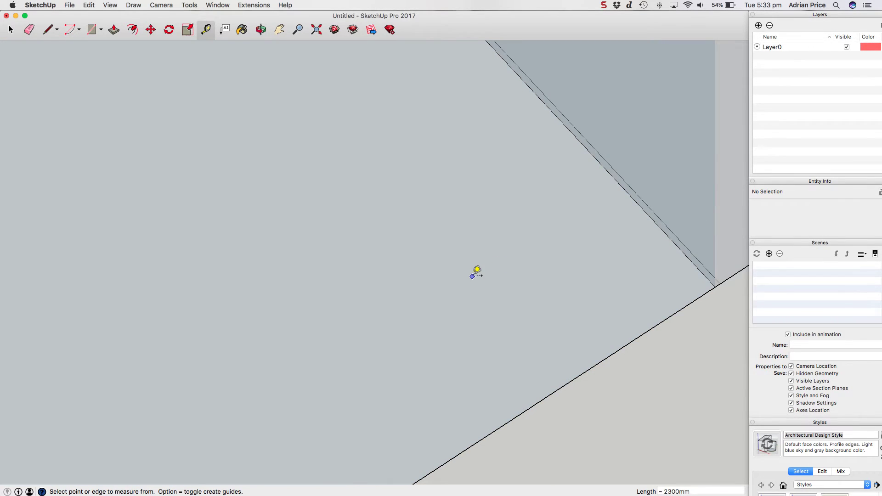
pyautogui.keyDown('shift'); pyautogui.moveTo(475, 269); pyautogui.dragTo(604, 230, button='middle'); pyautogui.keyUp('shift')
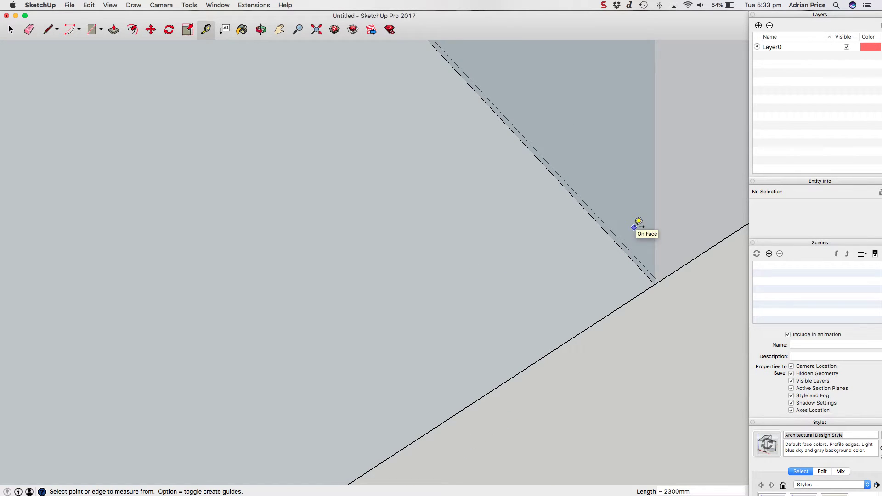
# Step: Attempt a push/pull on the wall face, ending at zero distance
pyautogui.press('p')
pyautogui.click(611, 215)
pyautogui.moveTo(605, 206); pyautogui.dragTo(605, 228)
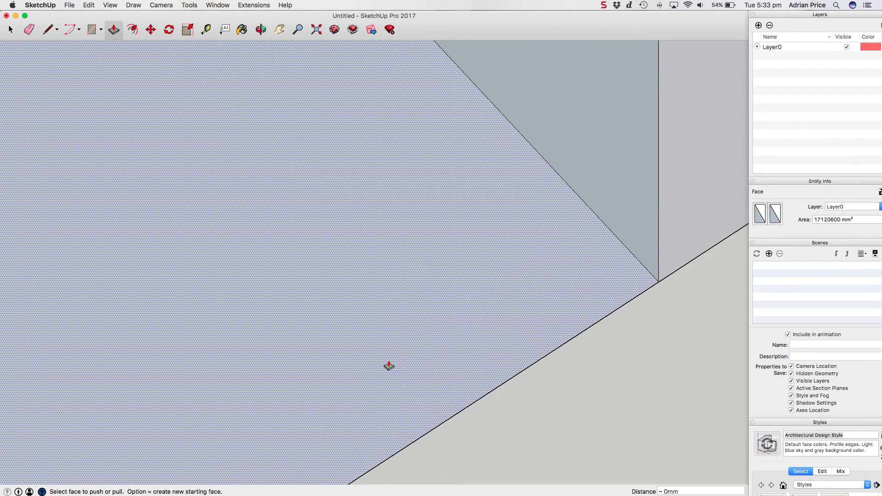
pyautogui.keyDown('shift'); pyautogui.hscroll(10, 388, 364); pyautogui.keyUp('shift')
pyautogui.scroll(-5, 372, 319)
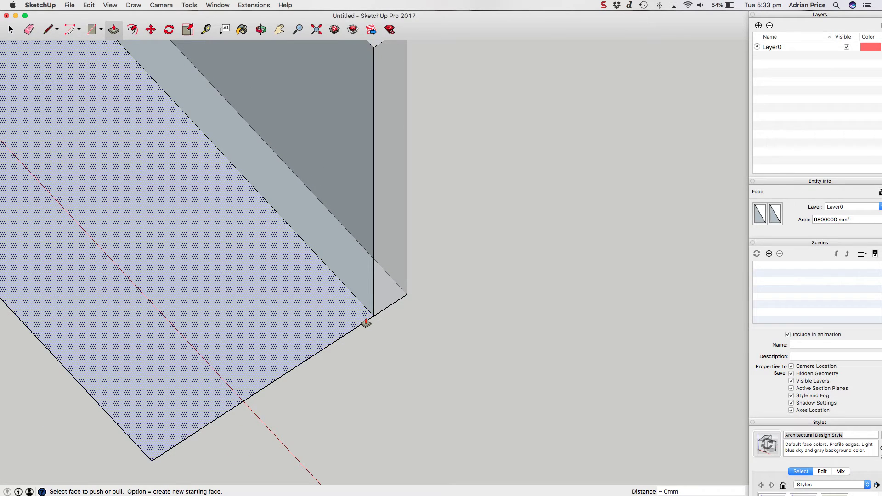
# Step: Measure from the wall-floor corner with the Tape Measure, then cancel
pyautogui.press('t')
pyautogui.click(374, 315)
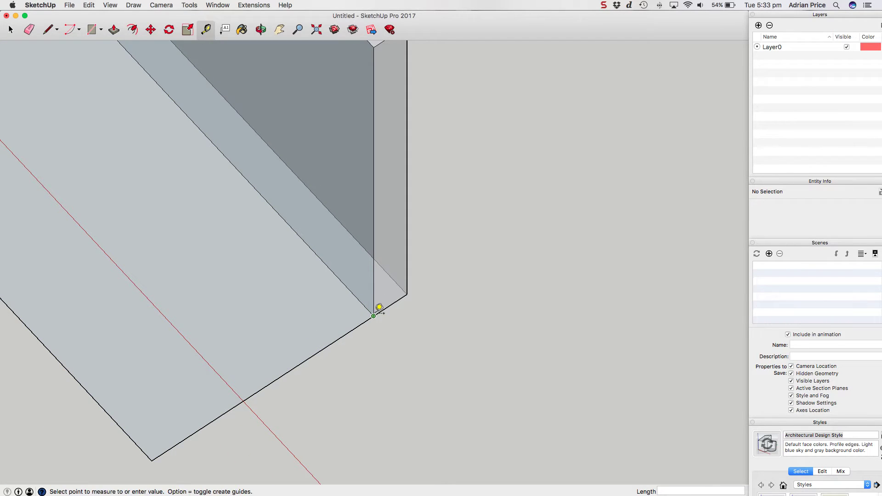
pyautogui.press('space')
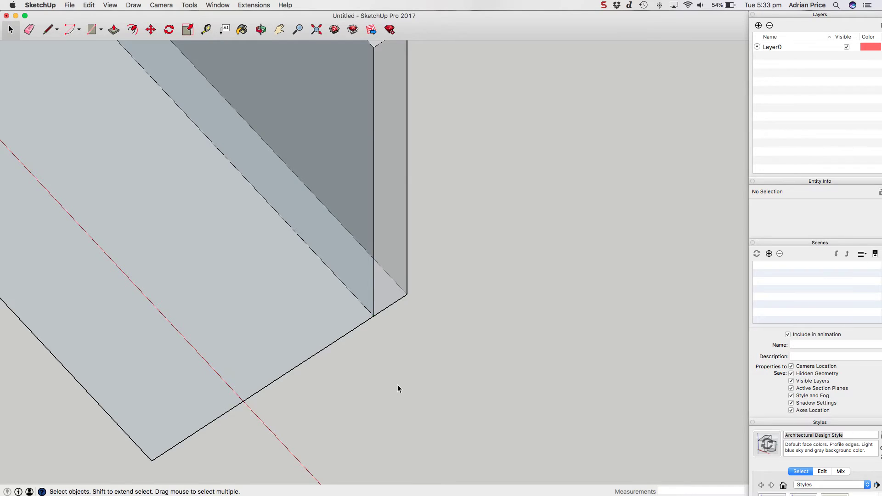
pyautogui.scroll(-4, 397, 385)
# Step: Erase the wall's outer top, vertical and inner base edges
pyautogui.press('e')
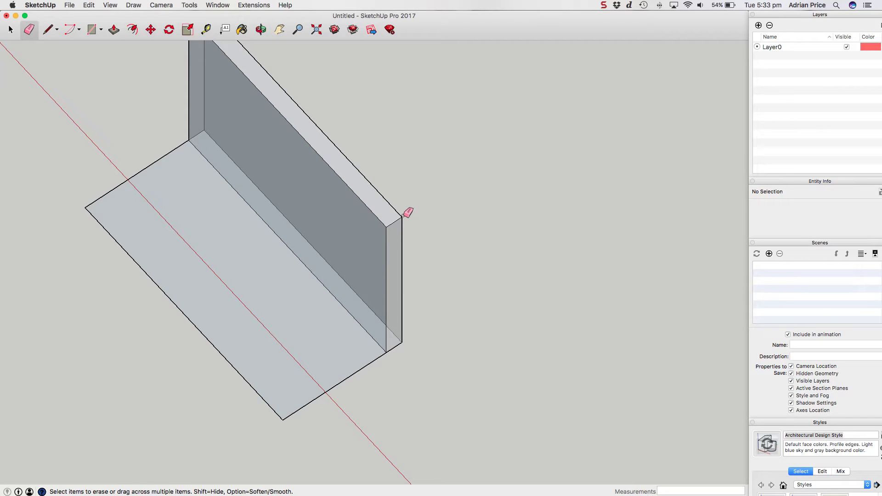
pyautogui.moveTo(407, 213); pyautogui.dragTo(406, 217)
pyautogui.moveTo(394, 317)
pyautogui.mouseDown()
pyautogui.moveTo(397, 350)
pyautogui.moveTo(398, 324)
pyautogui.mouseUp()
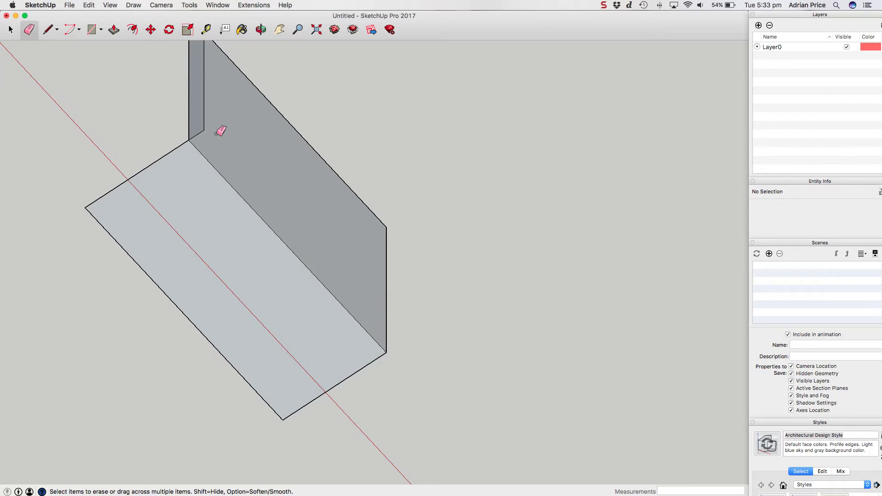
pyautogui.moveTo(205, 130); pyautogui.dragTo(211, 118)
pyautogui.scroll(-3, 283, 295)
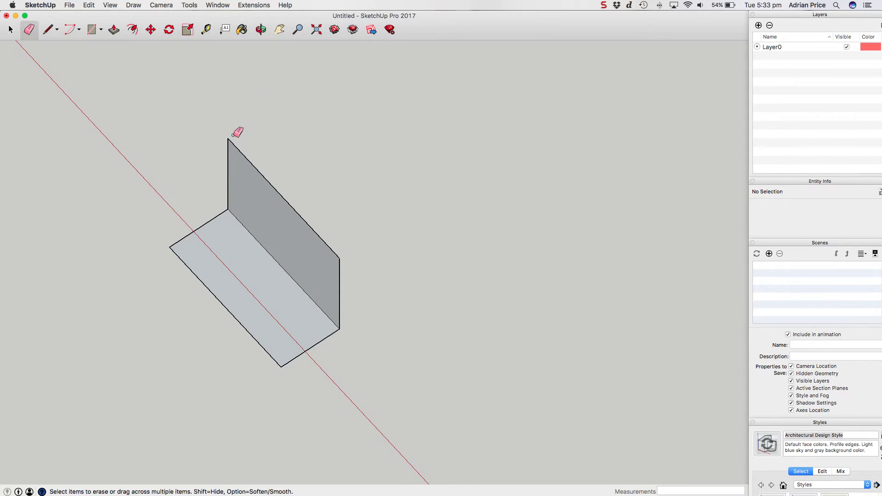
# Step: Push/pull the flat wall face out to a 300 mm thickness
pyautogui.click(113, 29)
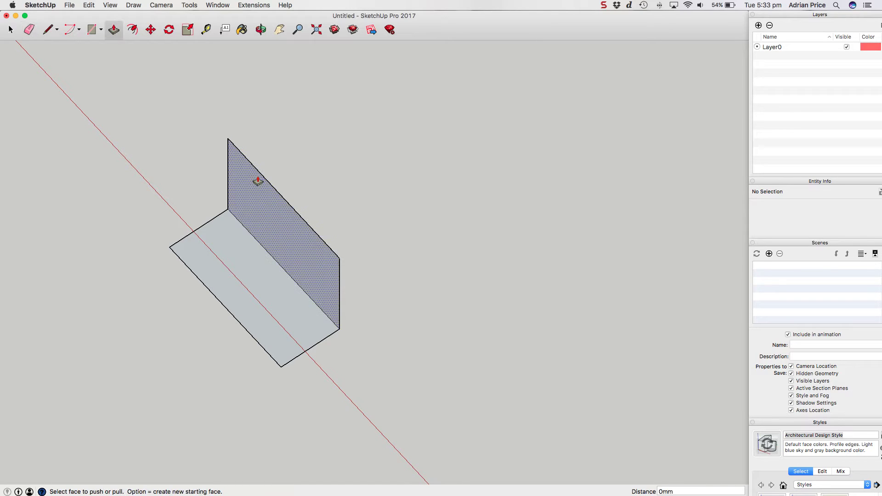
pyautogui.click(268, 212)
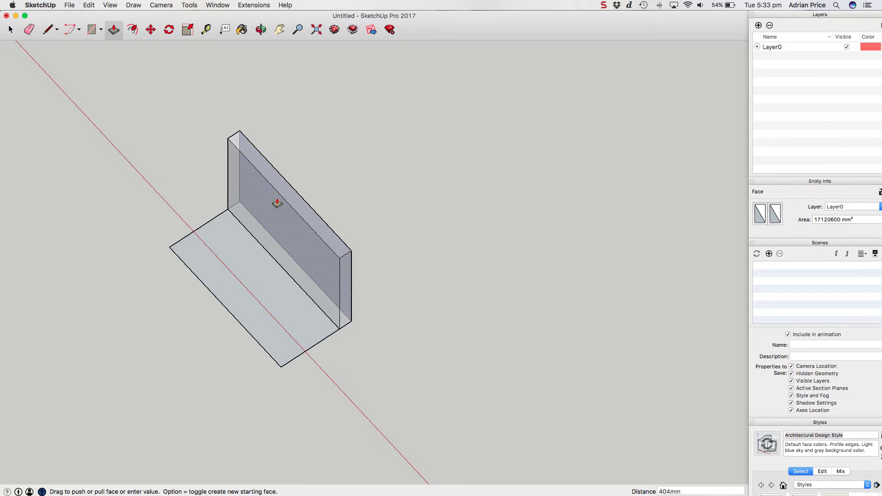
pyautogui.press('Return')
pyautogui.scroll(3, 317, 266)
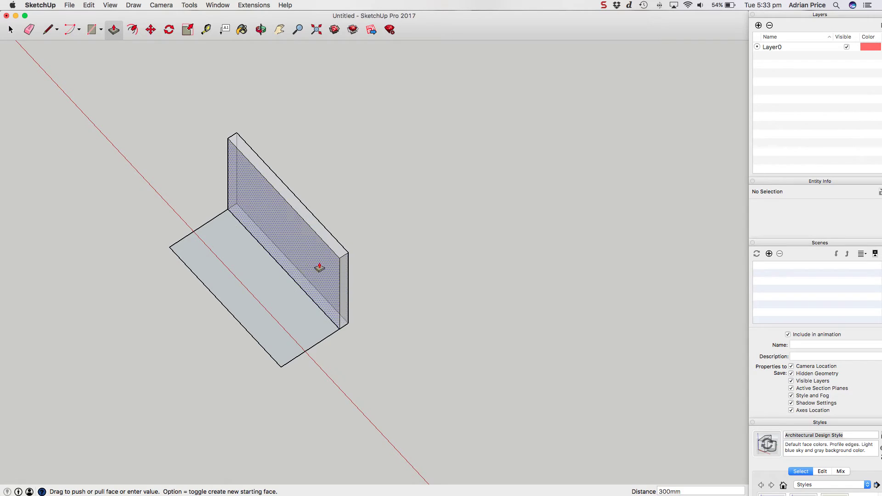
pyautogui.scroll(2, 295, 309)
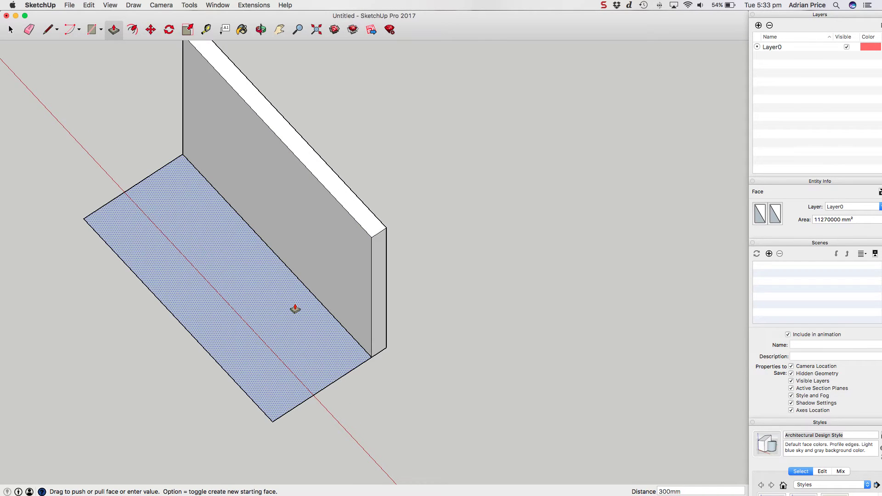
# Step: Measure 2000mm from the floor corner to the wall's bottom corner and zoom to check the join
pyautogui.press('t')
pyautogui.click(272, 422)
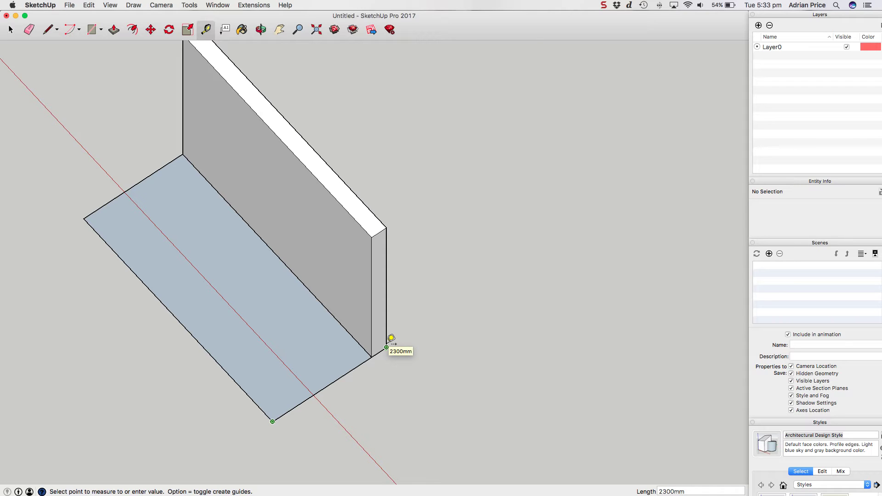
pyautogui.click(372, 357)
pyautogui.scroll(3, 371, 356)
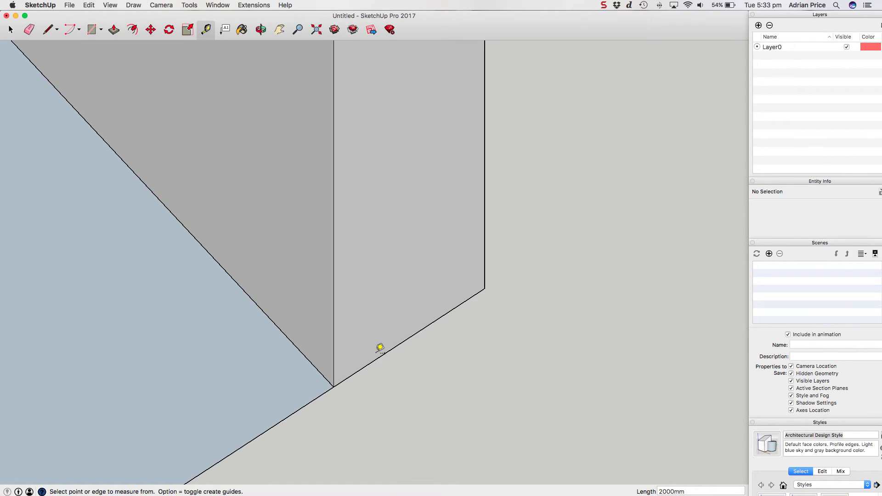
pyautogui.scroll(2, 349, 379)
pyautogui.scroll(3, 415, 374)
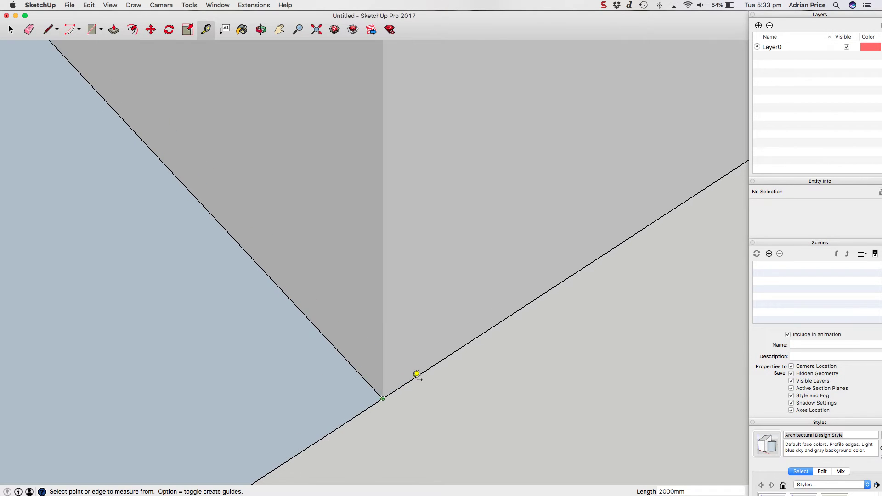
pyautogui.scroll(-1, 335, 419)
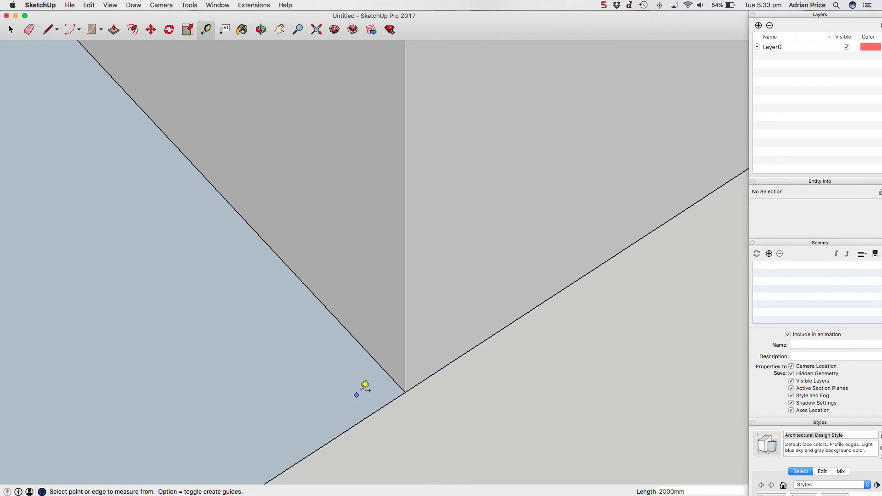
pyautogui.scroll(2, 375, 382)
pyautogui.scroll(1, 375, 383)
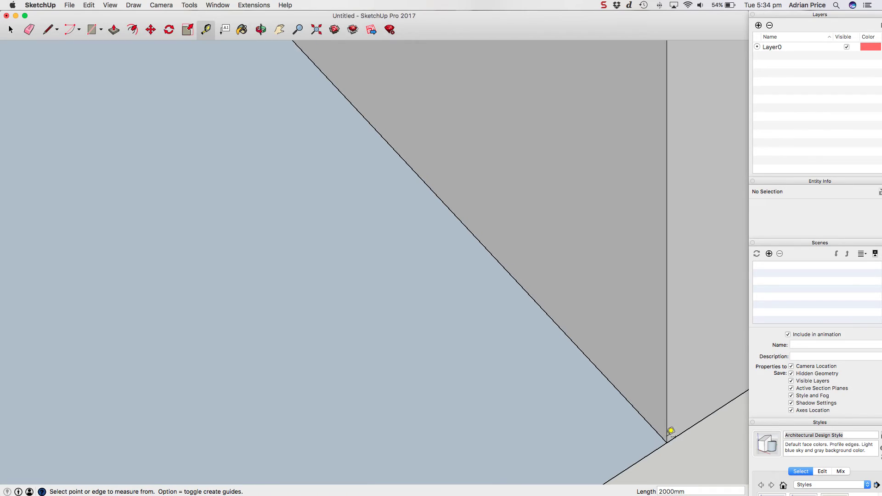
pyautogui.scroll(-2, 671, 432)
pyautogui.scroll(2, 518, 337)
pyautogui.scroll(-3, 518, 337)
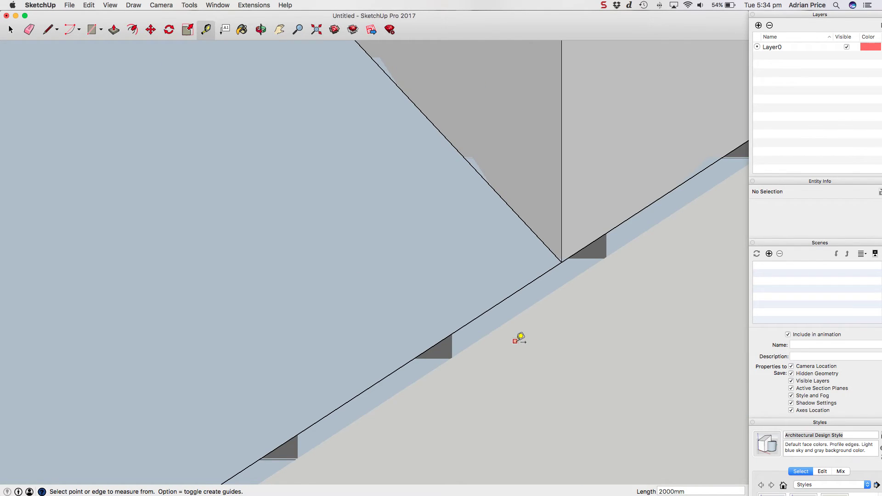
pyautogui.scroll(-2, 484, 251)
pyautogui.scroll(-1, 512, 457)
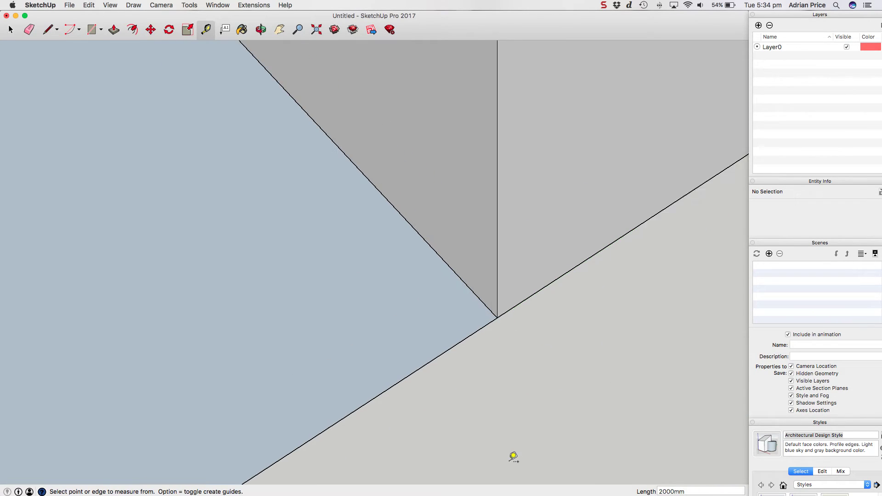
pyautogui.scroll(2, 481, 96)
pyautogui.scroll(-3, 482, 63)
pyautogui.scroll(-6, 473, 291)
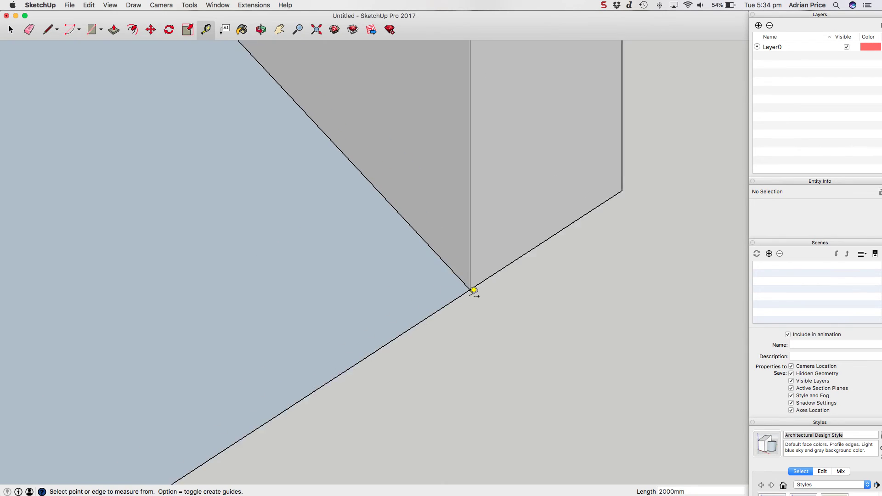
pyautogui.scroll(-2, 474, 290)
pyautogui.scroll(5, 392, 163)
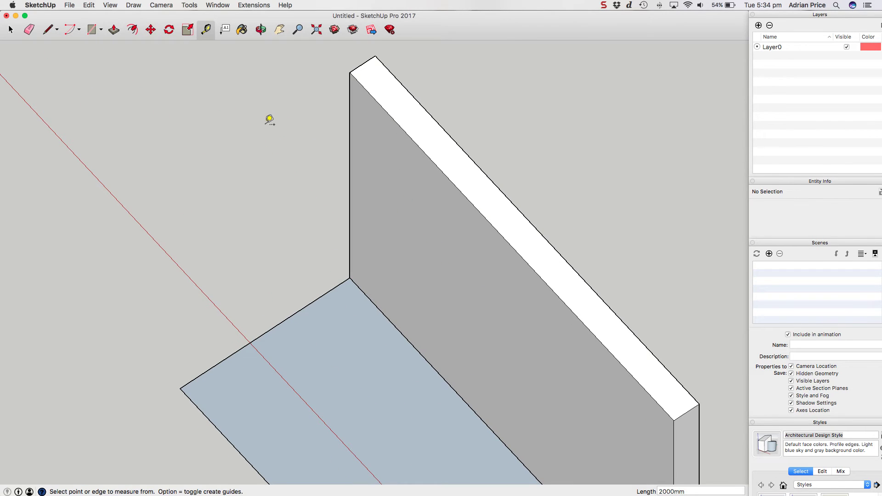
pyautogui.press('space')
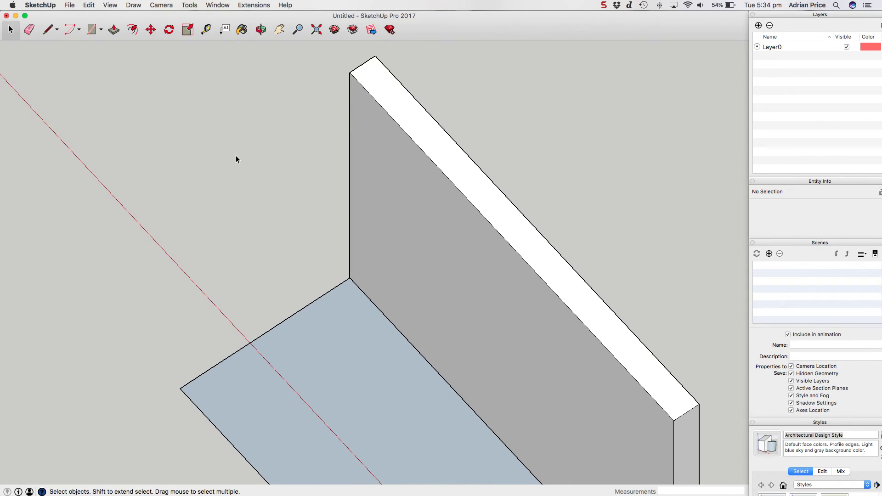
pyautogui.scroll(-3, 236, 155)
pyautogui.press('o')
pyautogui.moveTo(277, 295); pyautogui.dragTo(674, 295)
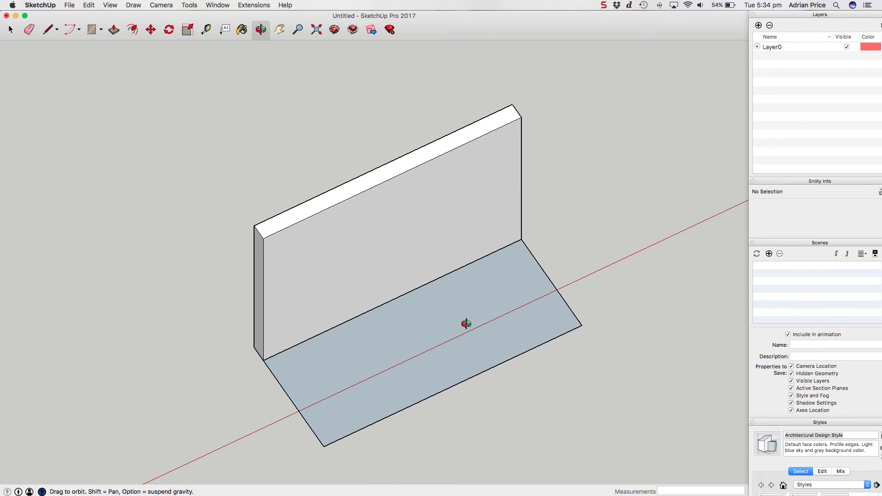
pyautogui.scroll(5, 359, 371)
pyautogui.moveTo(322, 312); pyautogui.dragTo(368, 329)
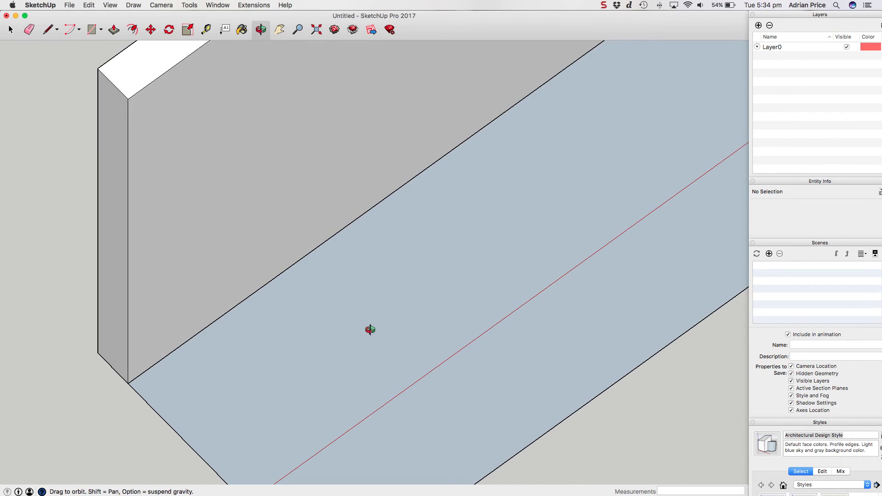
pyautogui.scroll(-3, 370, 329)
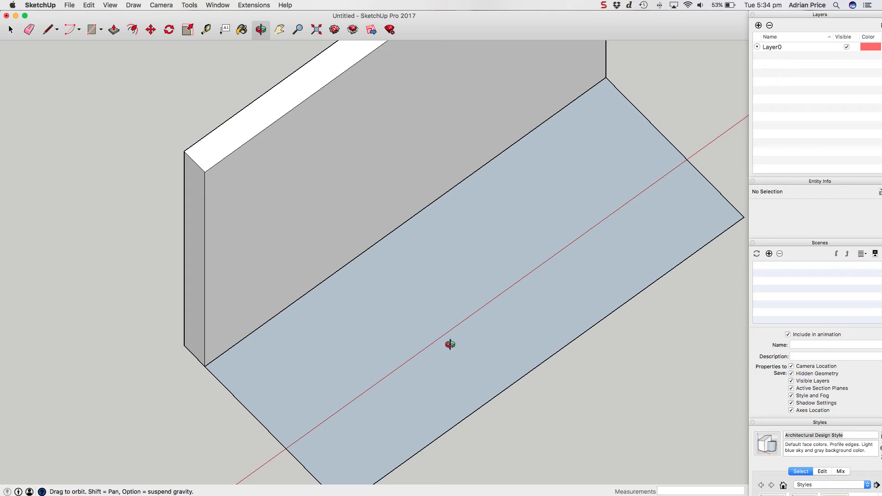
pyautogui.scroll(-2, 286, 342)
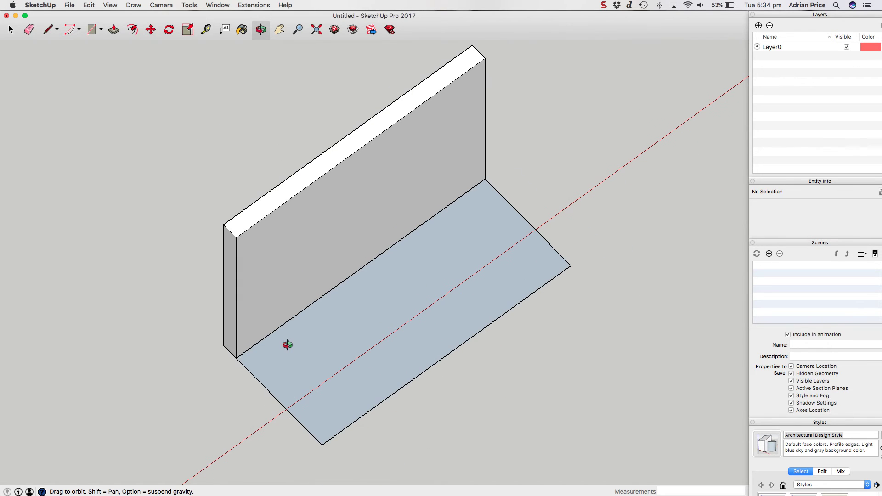
pyautogui.scroll(1, 364, 299)
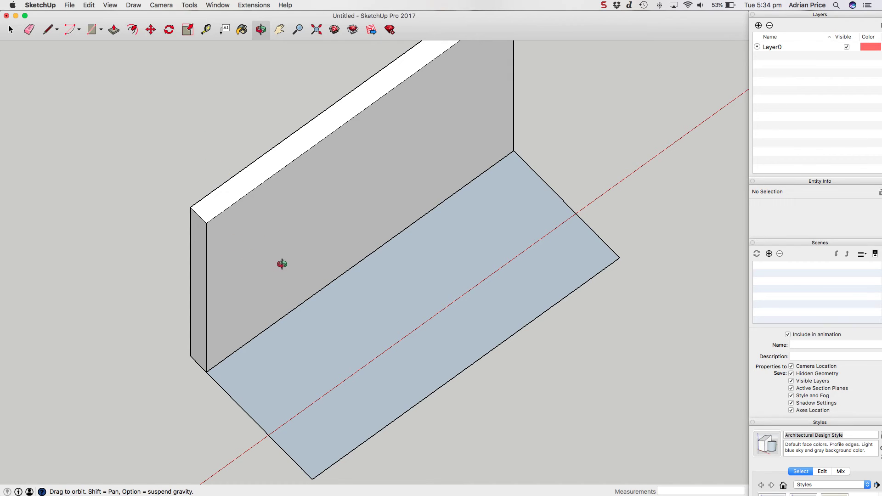
# Step: Reverse the floor face beside the wall so its white front shows
pyautogui.click(11, 31)
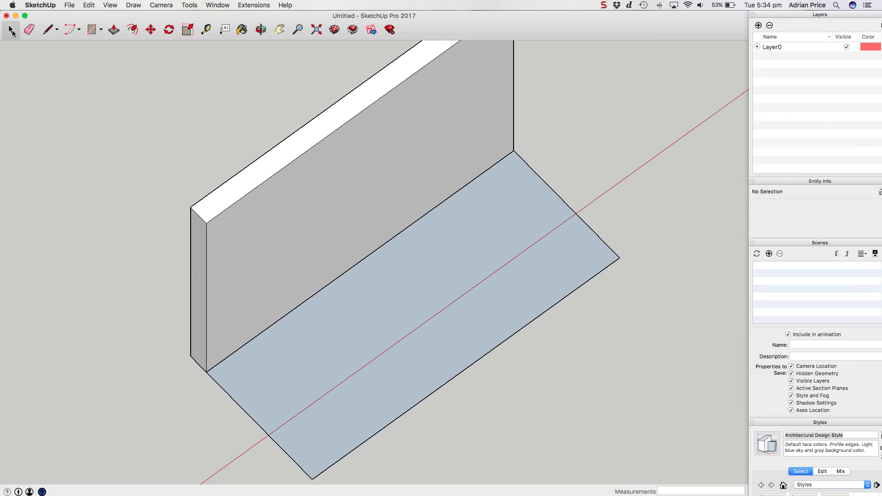
pyautogui.click(396, 324)
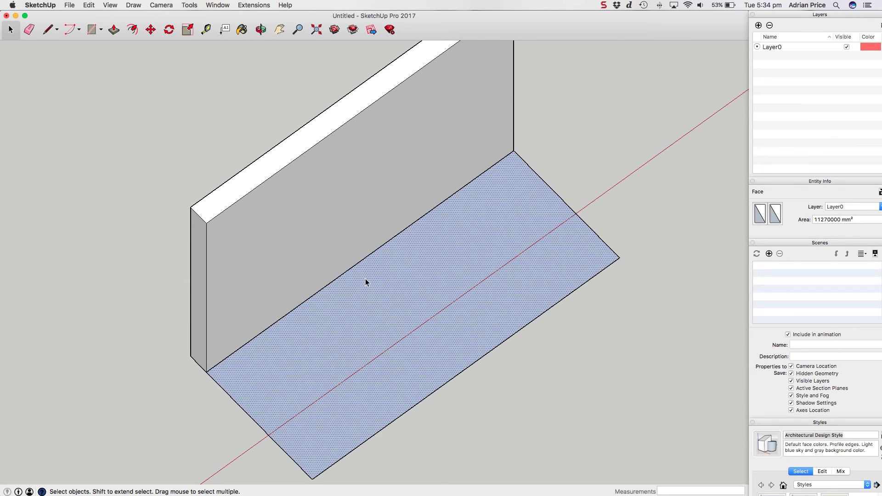
pyautogui.rightClick(406, 288)
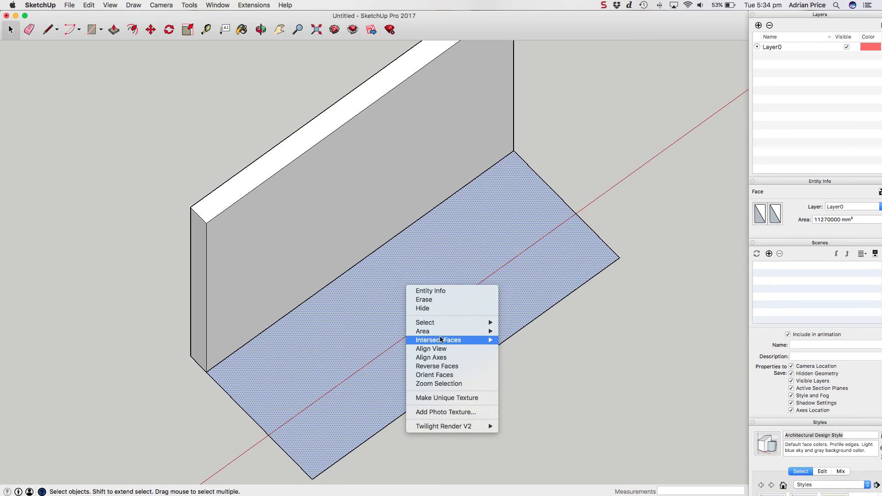
pyautogui.click(437, 366)
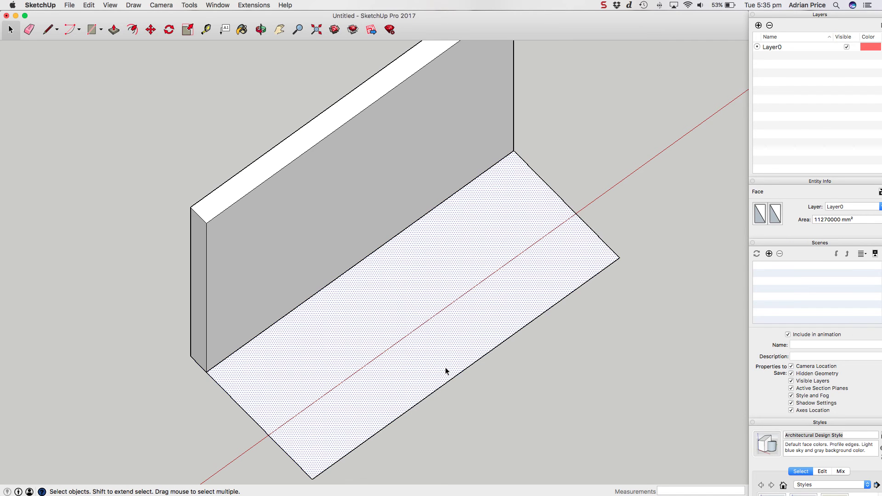
pyautogui.click(579, 177)
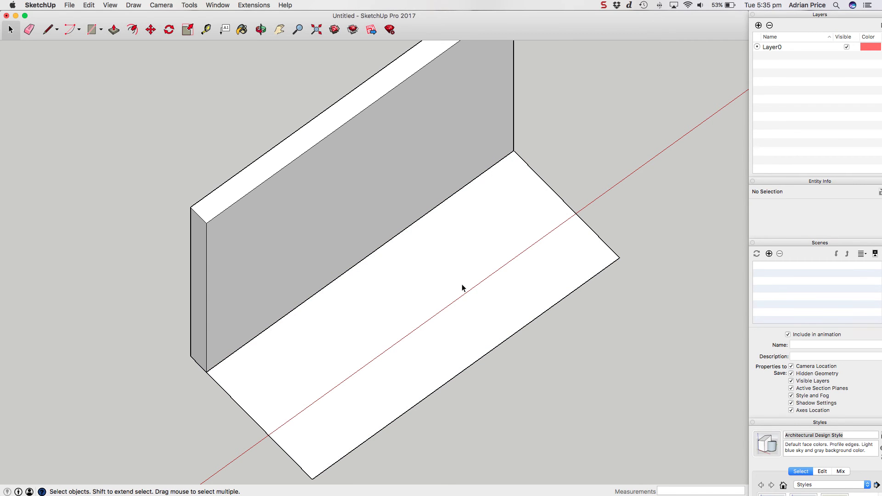
# Step: Reverse the pentagon's face to white and clear the selection
pyautogui.scroll(-1, 462, 288)
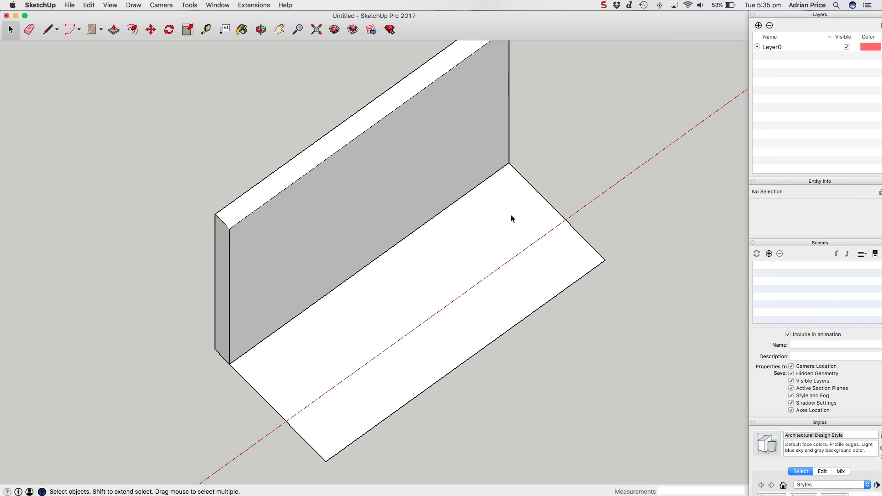
pyautogui.scroll(-10, 510, 214)
pyautogui.scroll(10, 386, 302)
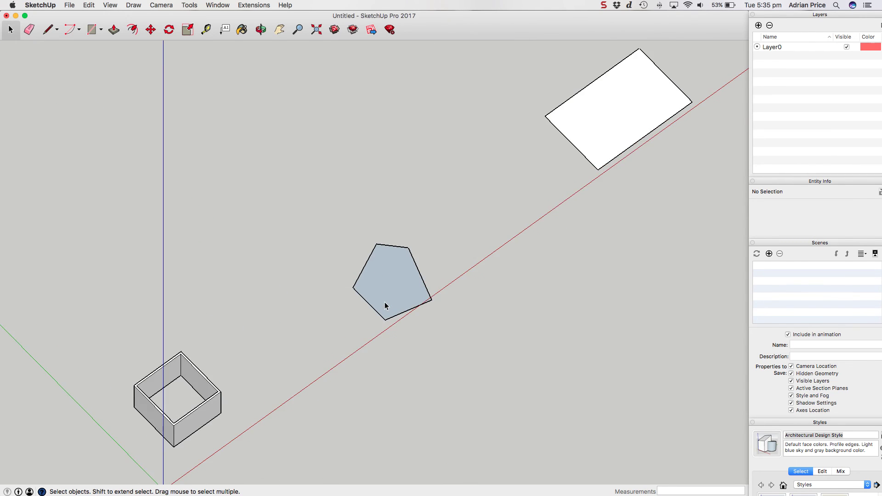
pyautogui.rightClick(388, 276)
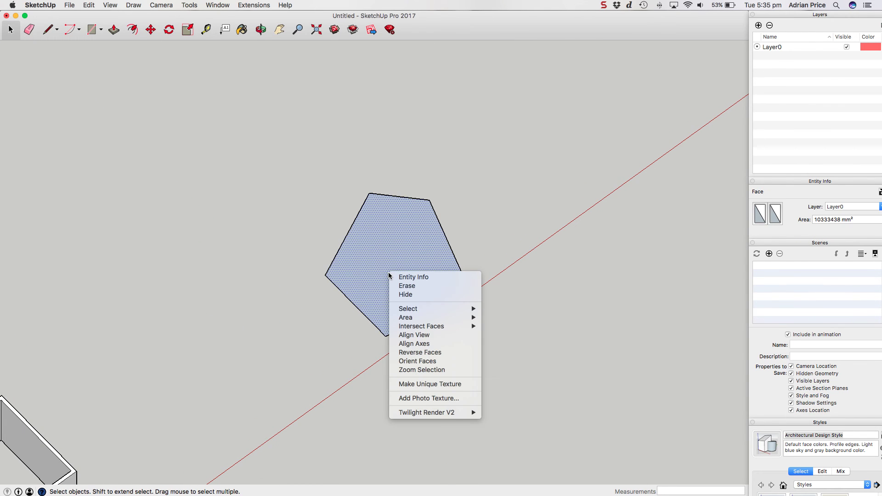
pyautogui.click(438, 354)
pyautogui.click(220, 216)
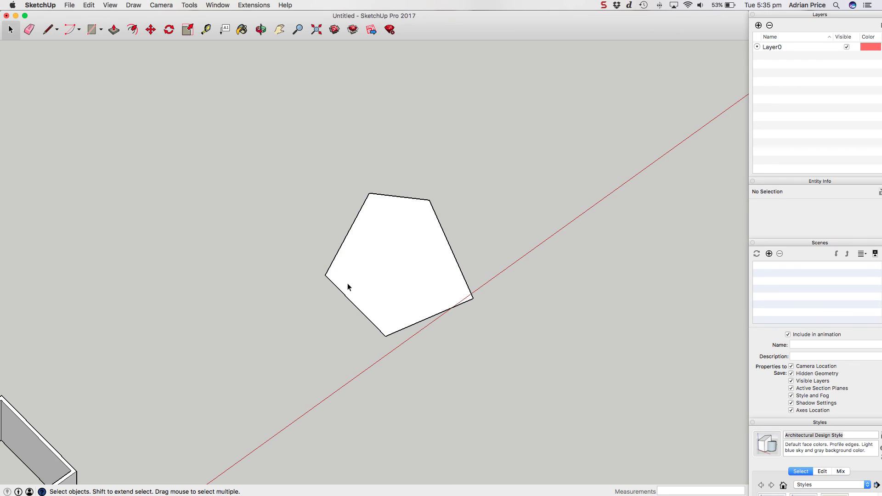
pyautogui.scroll(-6, 347, 284)
pyautogui.scroll(4, 450, 218)
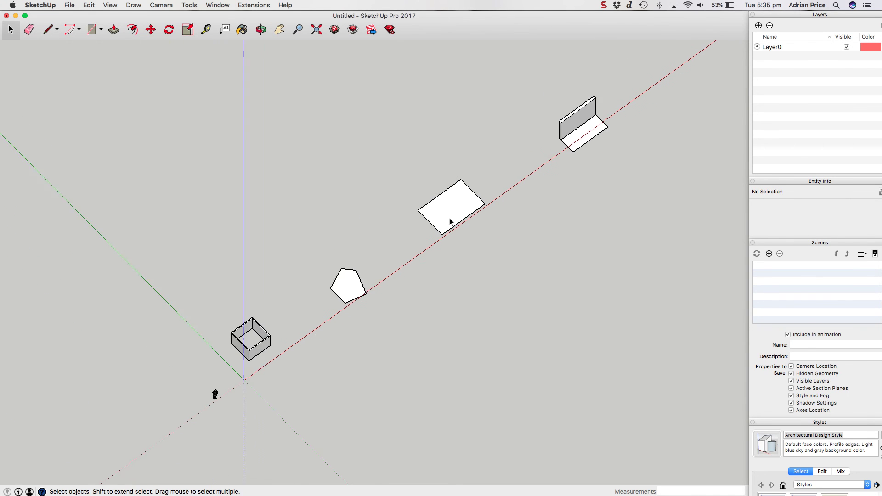